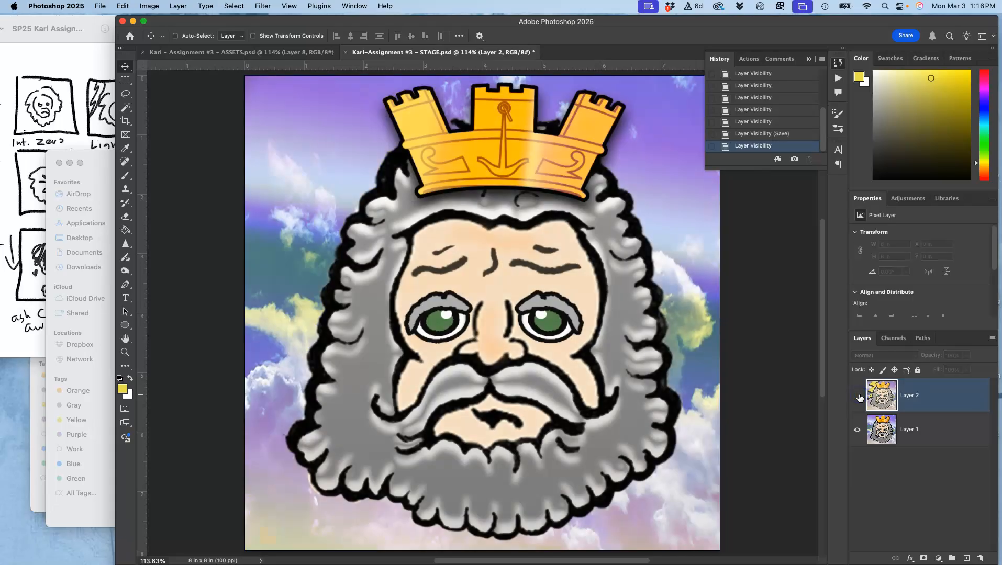
Step: Compare the Layer 2 lightning frame with Layer 1 by toggling its visibility, and check the storyboard sketches for the next frame
{"action": "left_click", "coordinate": [858, 396]}
{"action": "left_click", "coordinate": [857, 396]}
{"action": "left_click", "coordinate": [509, 235]}
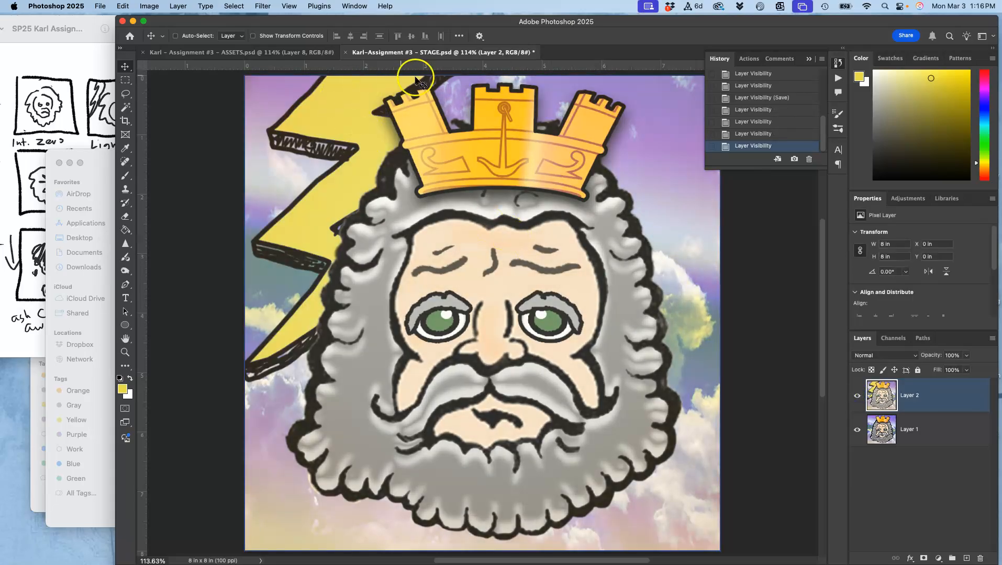
{"action": "left_click", "coordinate": [58, 100]}
{"action": "left_click", "coordinate": [440, 168]}
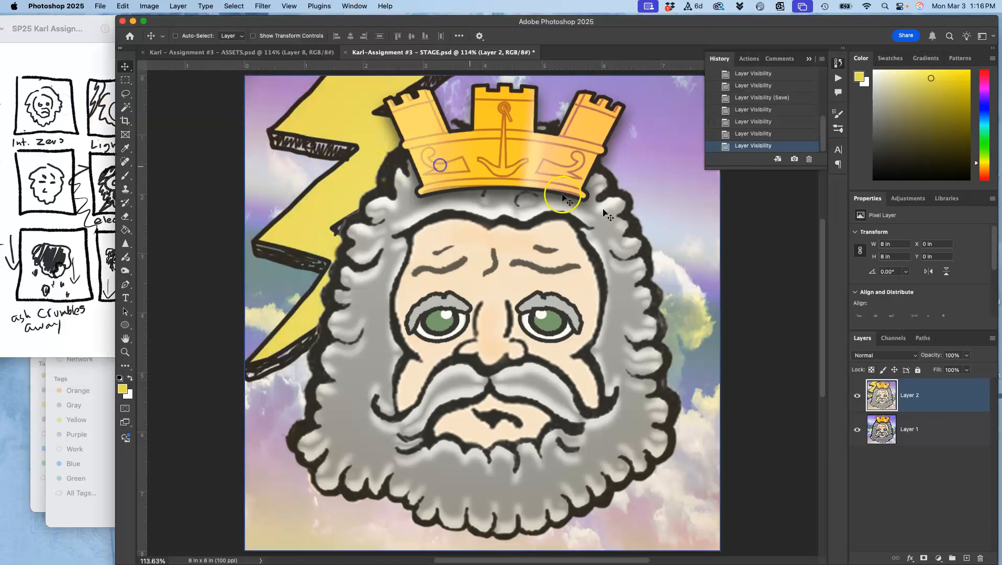
{"action": "left_click", "coordinate": [857, 396]}
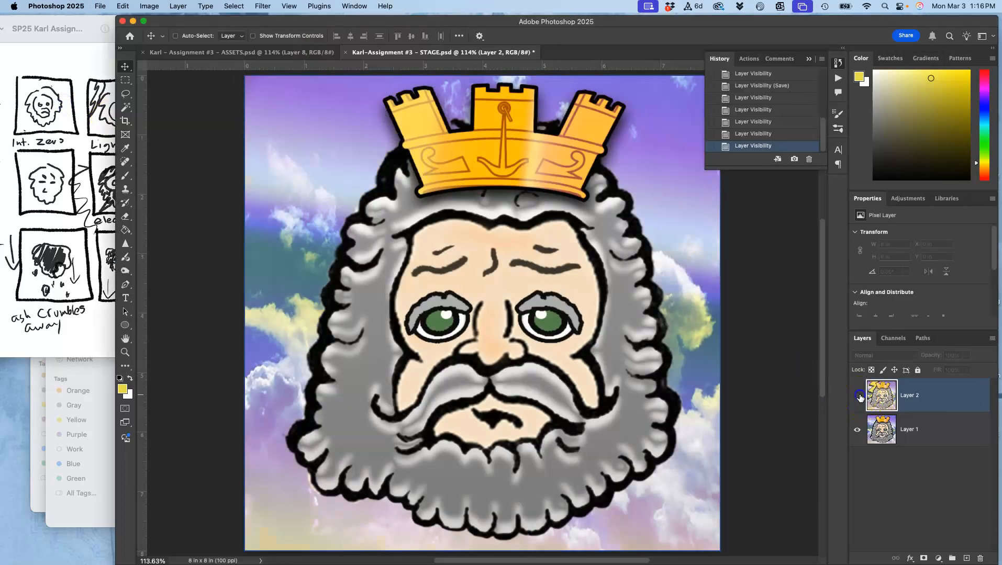
{"action": "left_click", "coordinate": [857, 396]}
{"action": "left_click", "coordinate": [864, 432]}
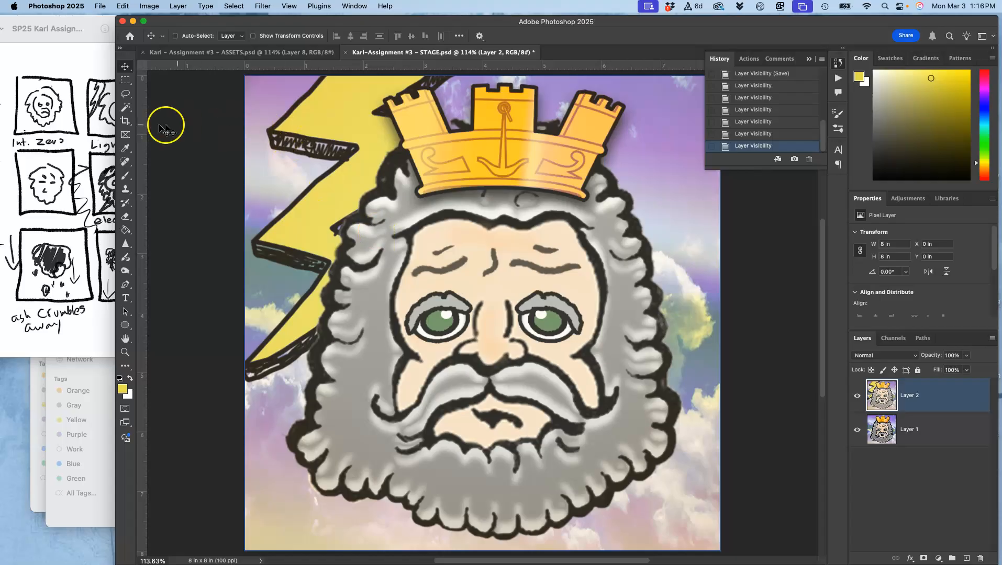
{"action": "left_click", "coordinate": [85, 139]}
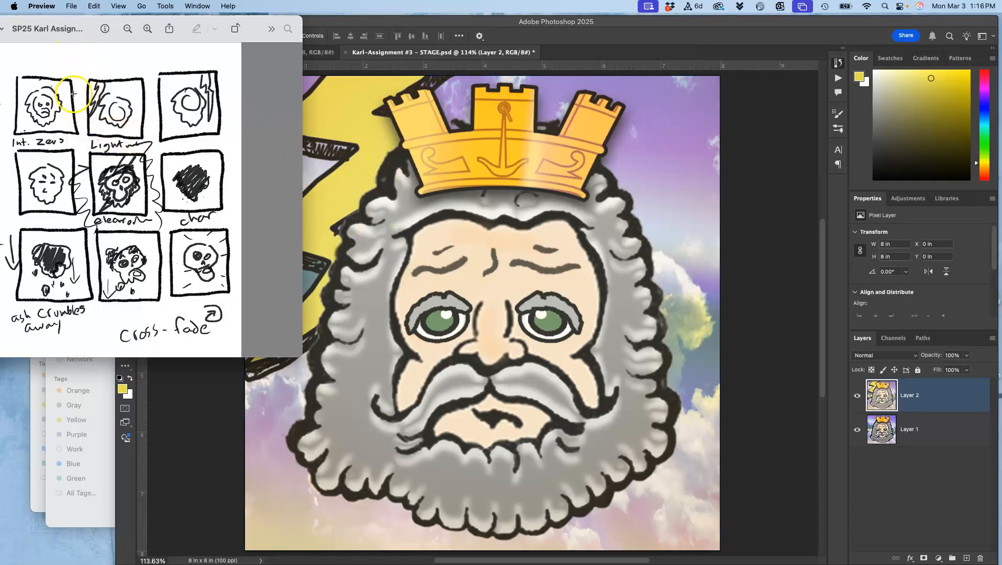
{"action": "left_click", "coordinate": [459, 216]}
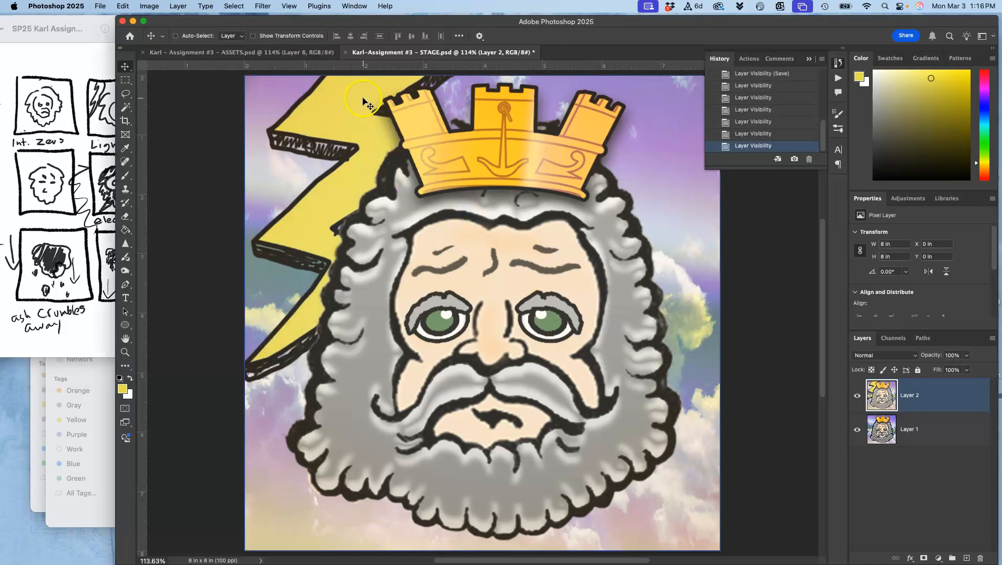
Step: In the ASSETS document, hide the white Layer 8 overlay and the lightning-1435217_1280 copy layer
{"action": "left_click", "coordinate": [302, 54]}
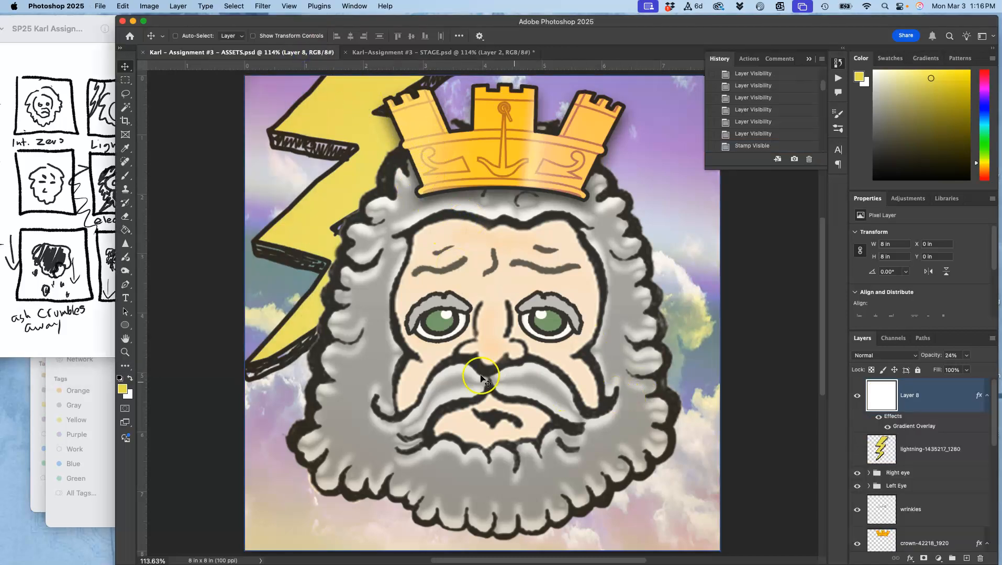
{"action": "left_click", "coordinate": [857, 397]}
{"action": "left_click", "coordinate": [890, 505]}
{"action": "scroll", "coordinate": [886, 490], "scroll_direction": "down", "scroll_amount": 3}
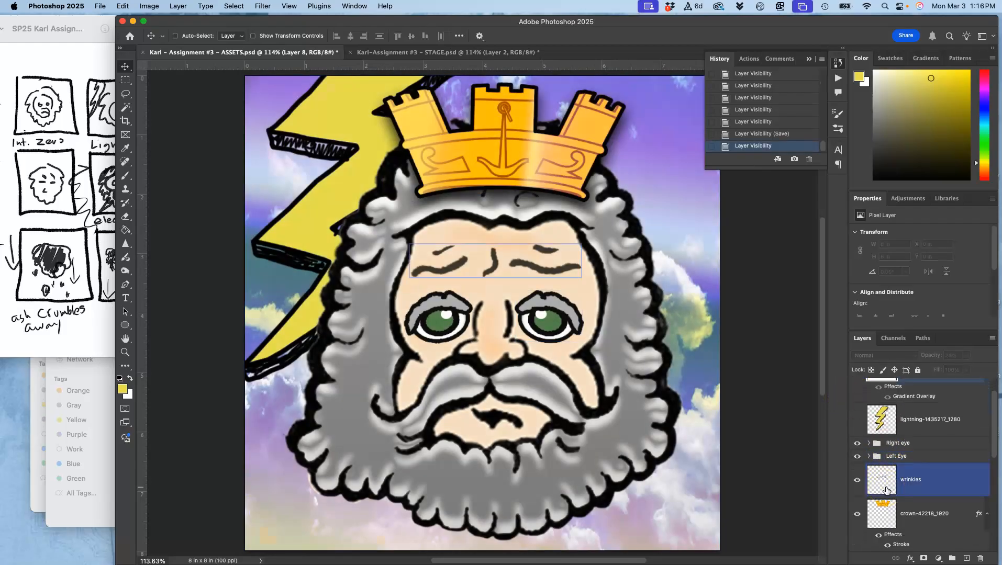
{"action": "scroll", "coordinate": [886, 490], "scroll_direction": "down", "scroll_amount": 5}
{"action": "left_click", "coordinate": [863, 468]}
{"action": "left_click", "coordinate": [857, 447]}
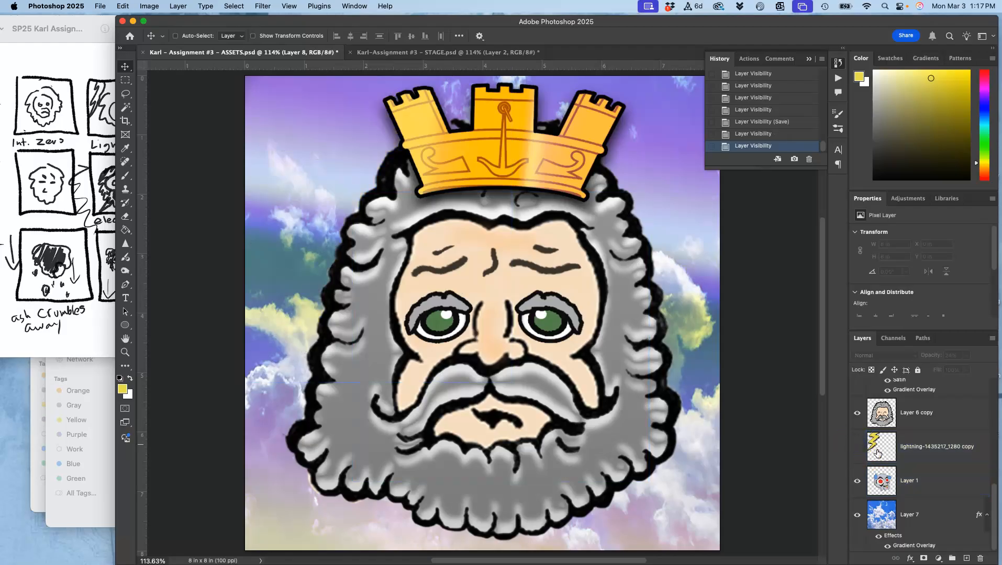
Step: Group the Right eye and Left Eye folders together in a new layer group
{"action": "scroll", "coordinate": [883, 444], "scroll_direction": "up", "scroll_amount": 5}
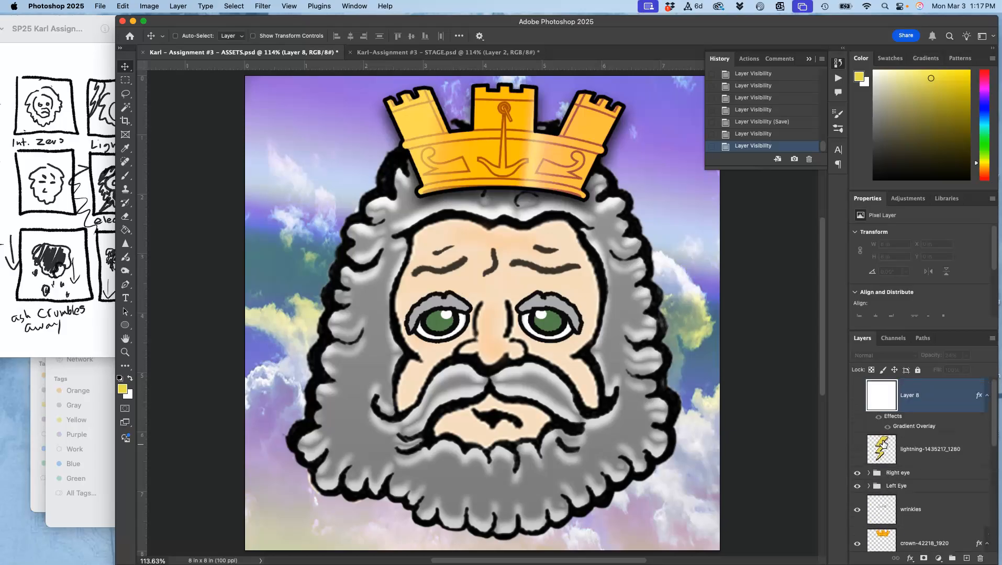
{"action": "scroll", "coordinate": [882, 444], "scroll_direction": "down", "scroll_amount": 1}
{"action": "left_click", "coordinate": [893, 455]}
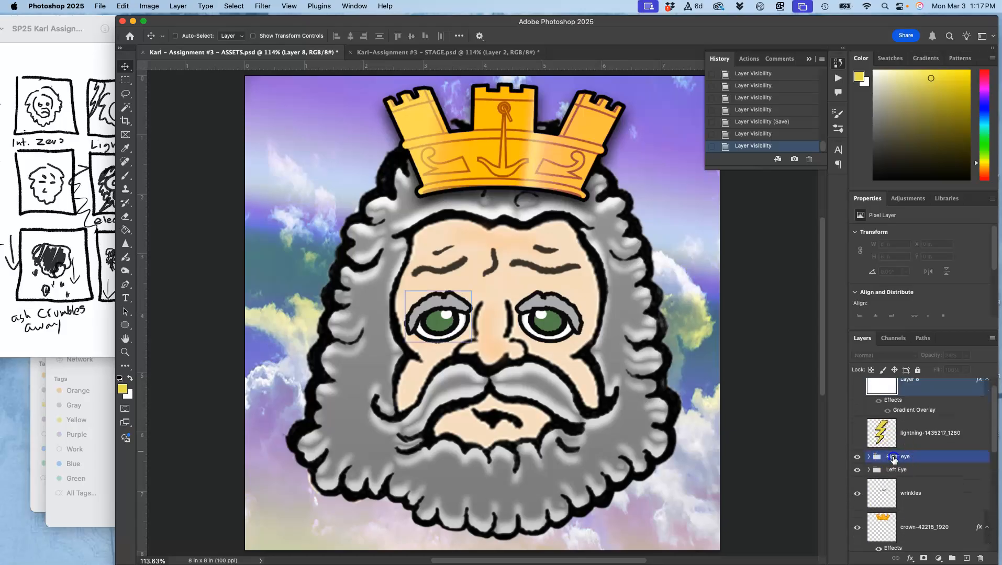
{"action": "left_click", "coordinate": [899, 470], "text": "shift"}
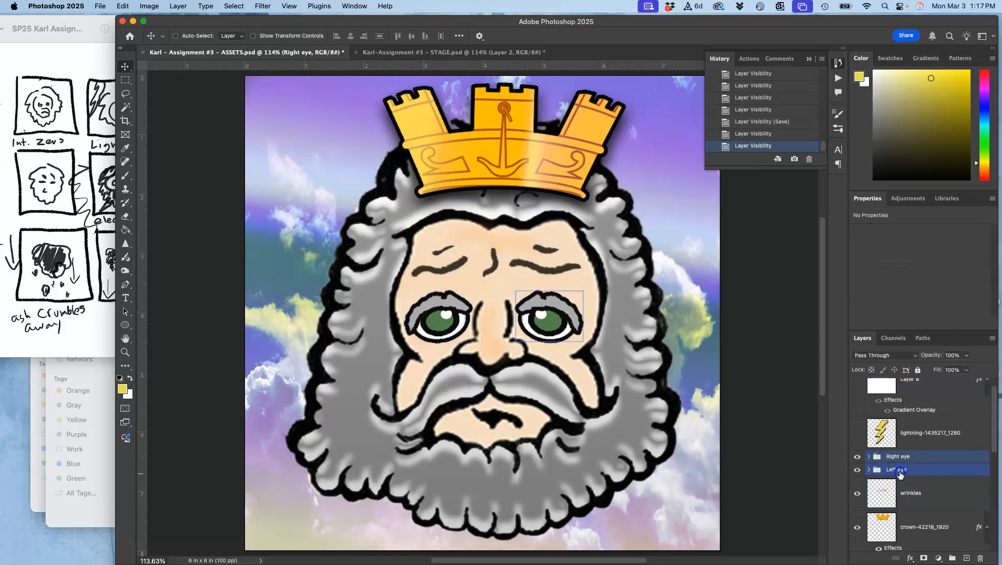
{"action": "left_click", "coordinate": [966, 549], "text": "super"}
{"action": "left_click", "coordinate": [953, 559]}
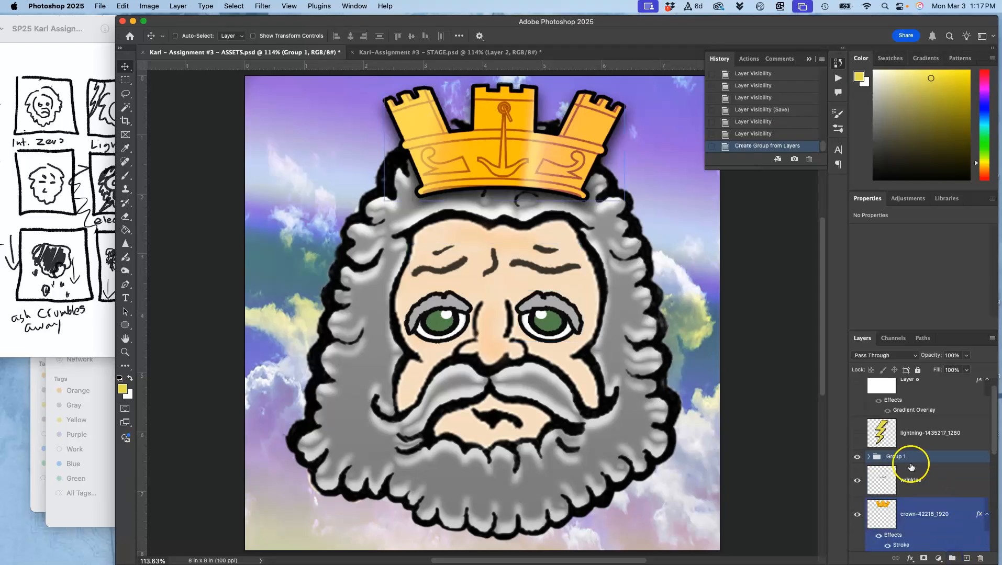
Step: Duplicate the Group 1 eye group and hide the original
{"action": "left_click", "coordinate": [857, 459]}
{"action": "left_click", "coordinate": [856, 459]}
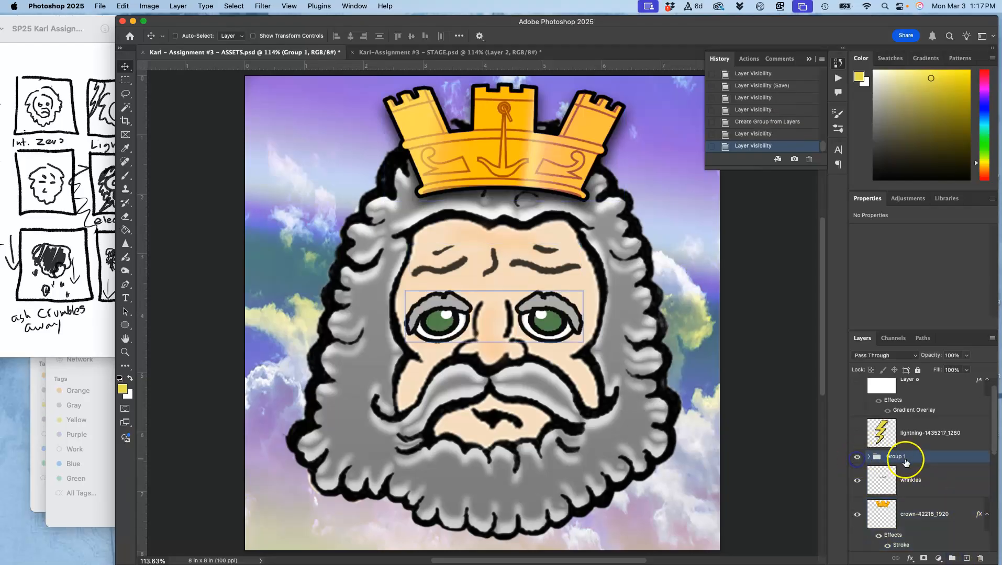
{"action": "key", "text": "super+j"}
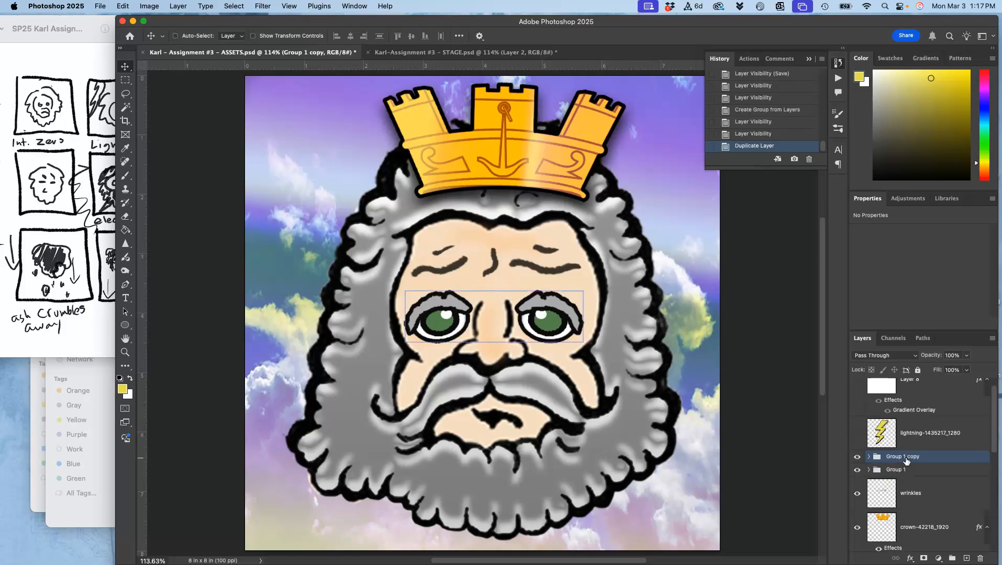
{"action": "left_click", "coordinate": [857, 471]}
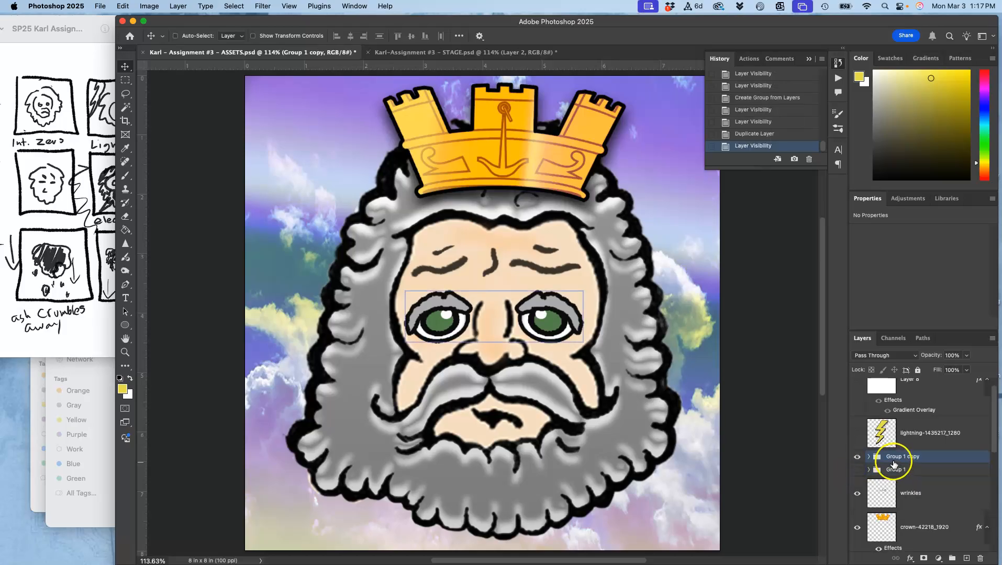
Step: Rotate the brow on Layer 5 of the duplicated Right eye folder about 10.6° clockwise
{"action": "left_click", "coordinate": [868, 457]}
{"action": "left_click", "coordinate": [884, 471]}
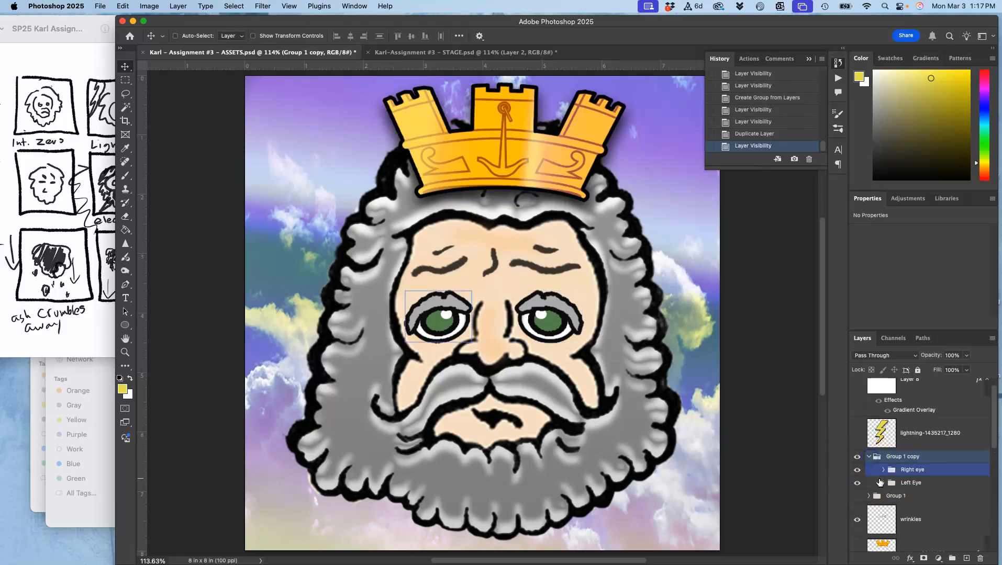
{"action": "left_click", "coordinate": [883, 470]}
{"action": "left_click", "coordinate": [904, 497]}
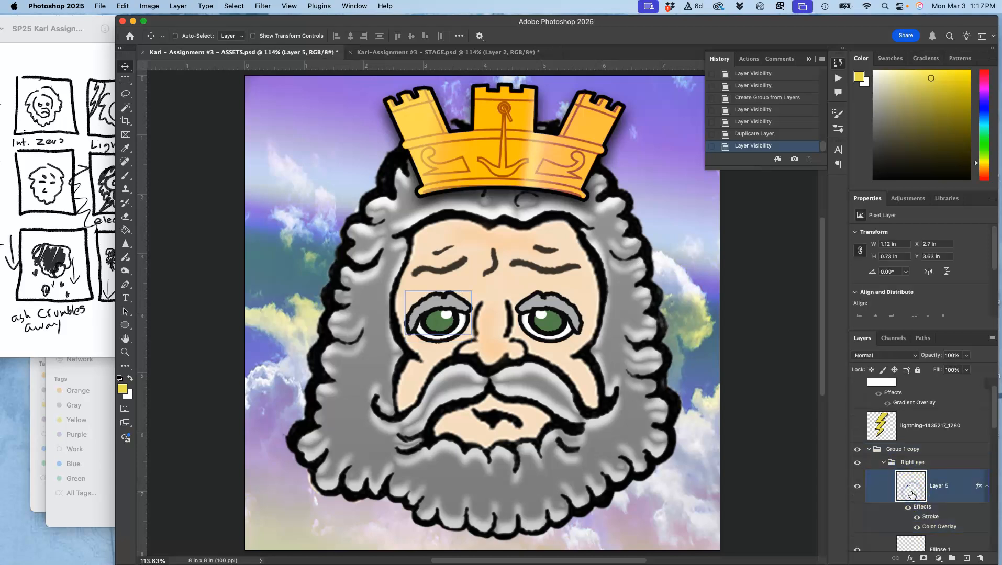
{"action": "key", "text": "super+t"}
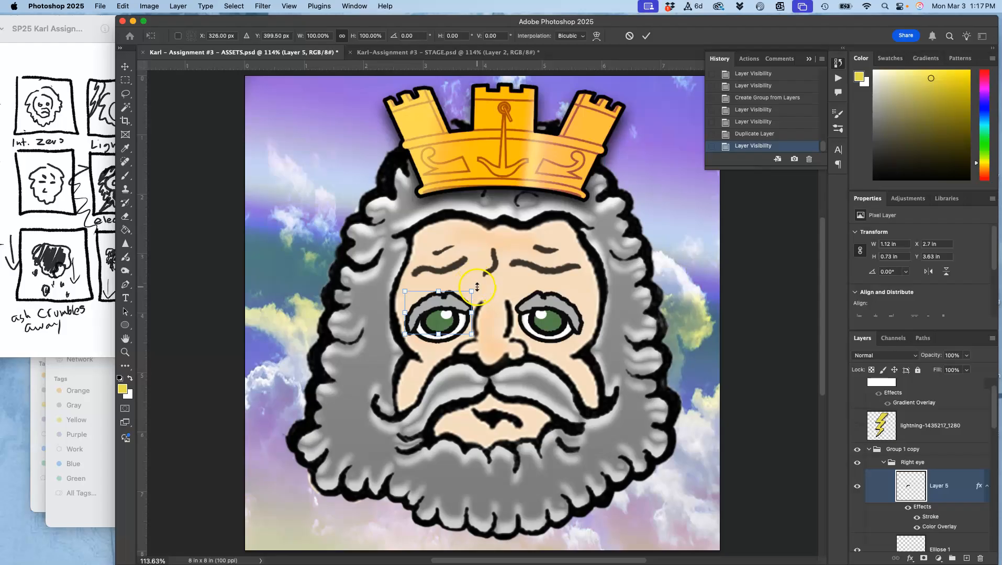
{"action": "left_click_drag", "start_coordinate": [481, 289], "coordinate": [482, 298]}
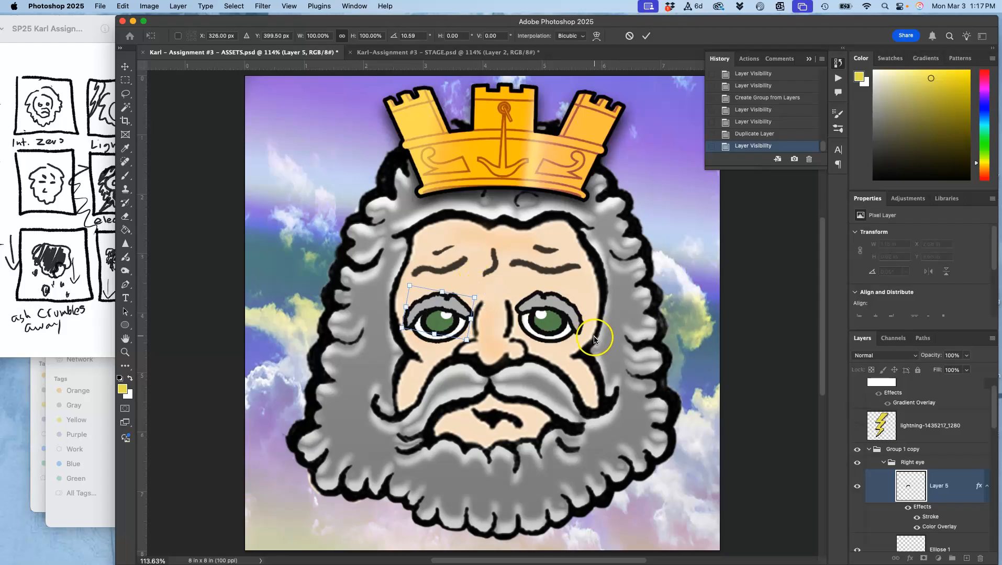
{"action": "key", "text": "Return"}
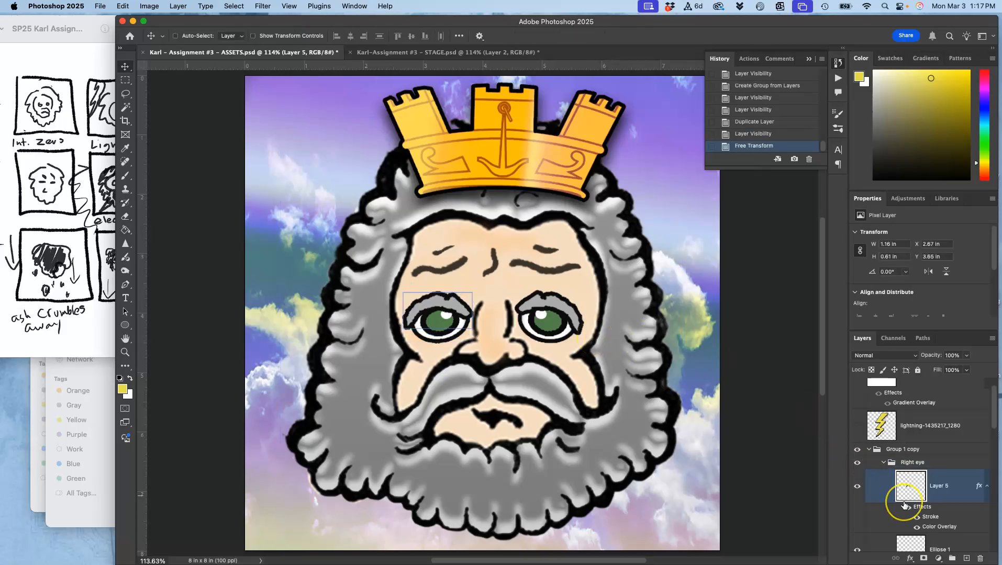
Step: Rotate the brow on Layer 5 of the duplicated Left Eye folder about 8° clockwise
{"action": "scroll", "coordinate": [904, 504], "scroll_direction": "down", "scroll_amount": 3}
{"action": "scroll", "coordinate": [905, 504], "scroll_direction": "down", "scroll_amount": 5}
{"action": "left_click", "coordinate": [885, 506]}
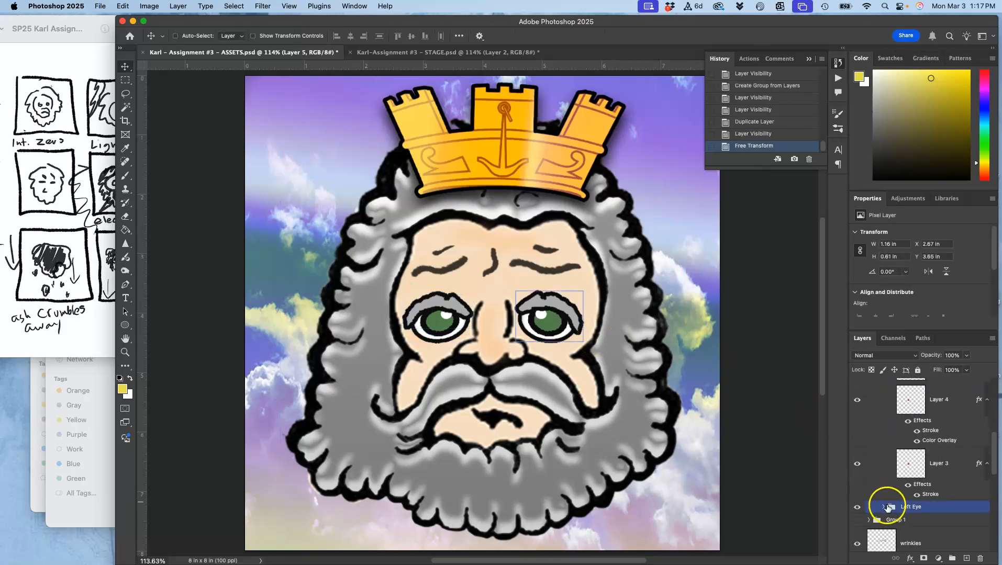
{"action": "scroll", "coordinate": [907, 517], "scroll_direction": "down", "scroll_amount": 1}
{"action": "left_click", "coordinate": [913, 494]}
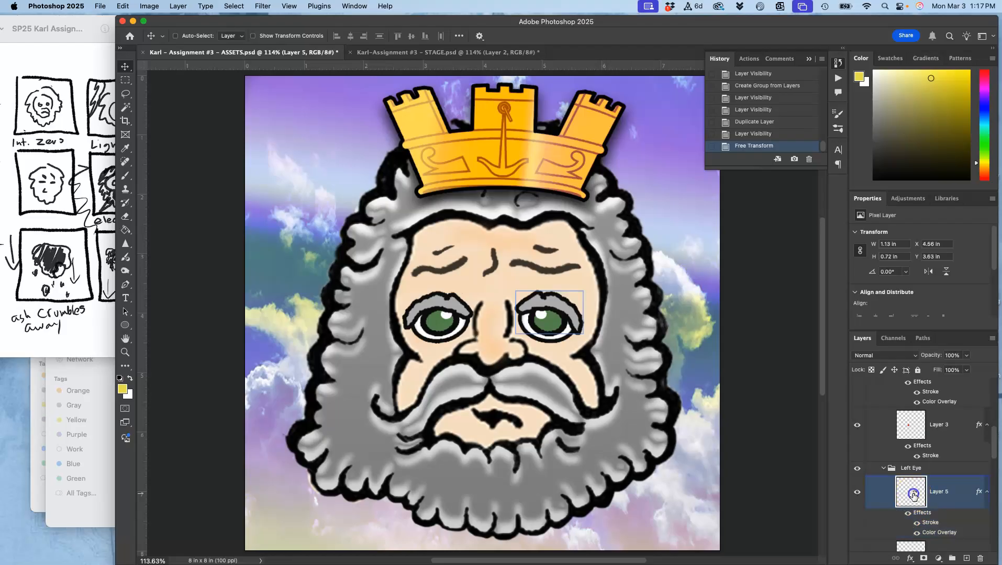
{"action": "key", "text": "super+t"}
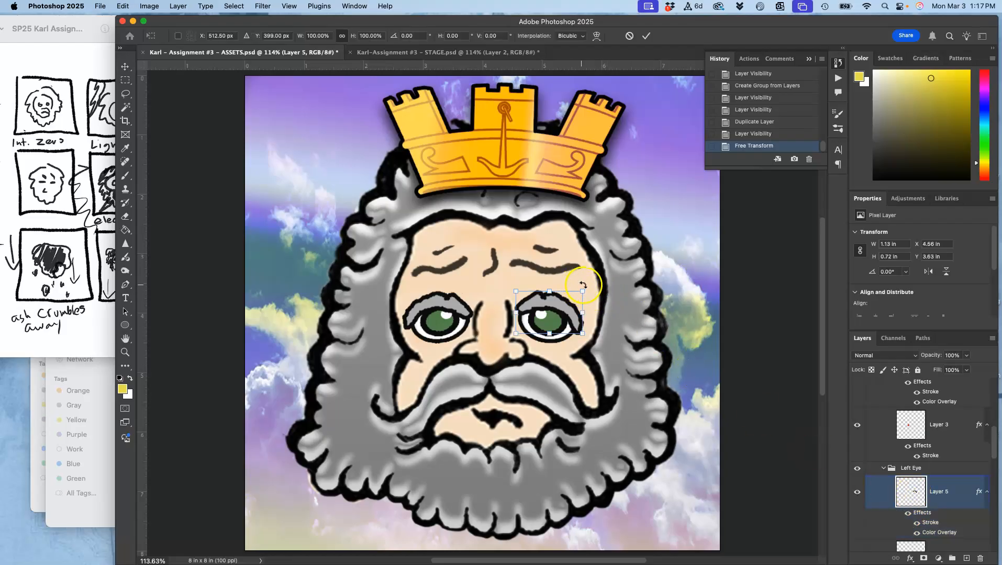
{"action": "left_click_drag", "start_coordinate": [591, 284], "coordinate": [584, 296]}
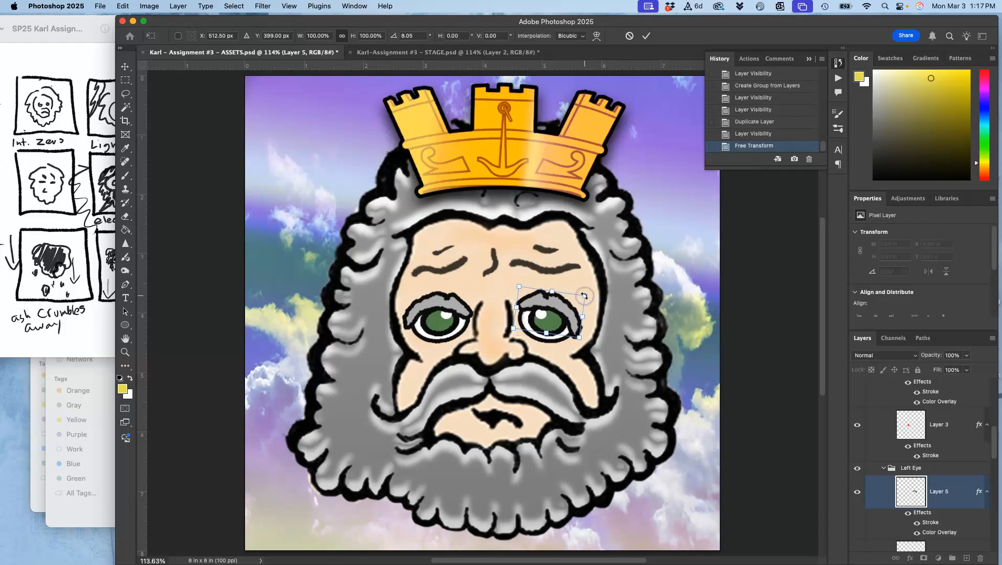
{"action": "key", "text": "Return"}
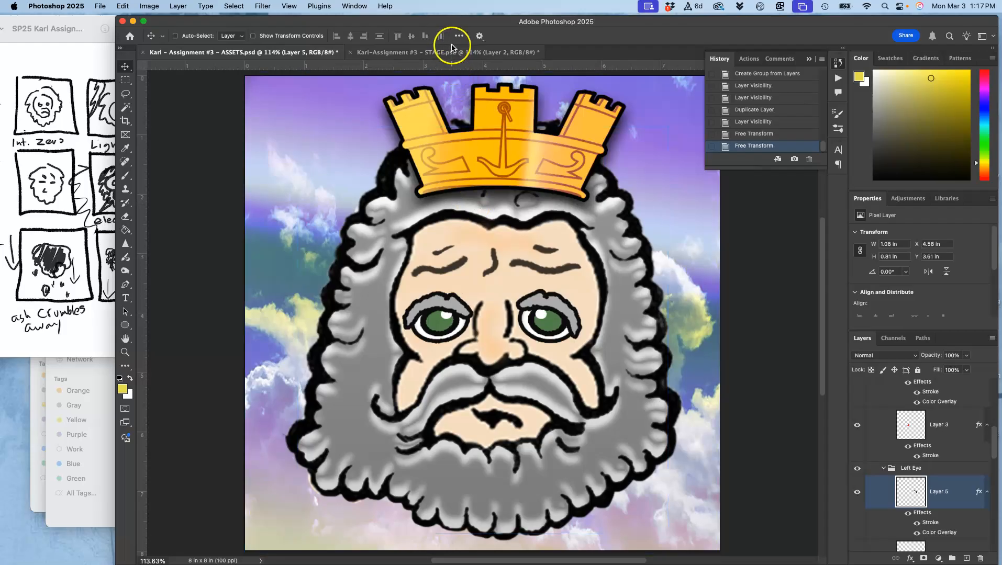
Step: Hide Layer 2 in the STAGE document and compare its original face with the adjusted brows in the ASSETS document
{"action": "left_click", "coordinate": [455, 52]}
{"action": "left_click", "coordinate": [857, 395]}
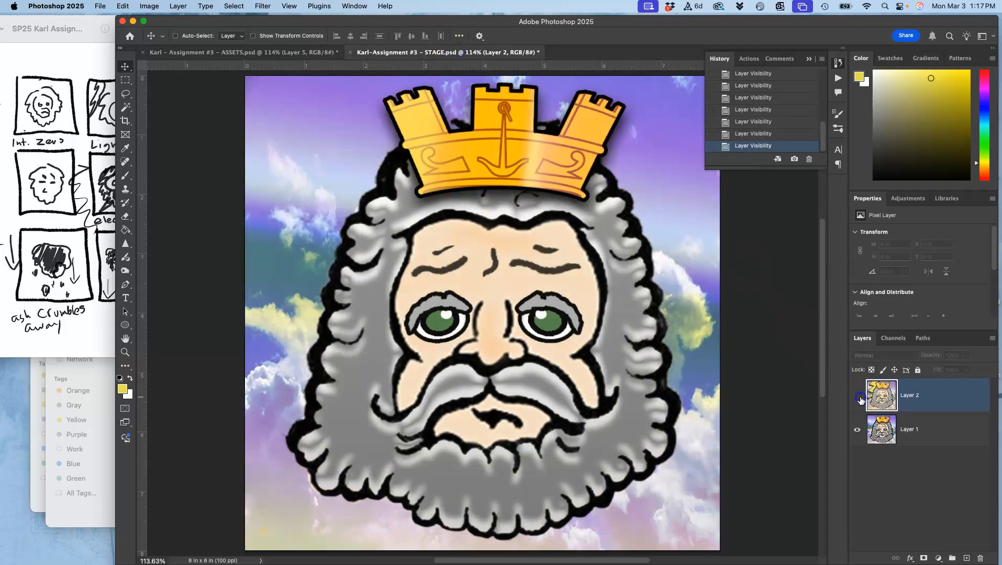
{"action": "left_click", "coordinate": [247, 52]}
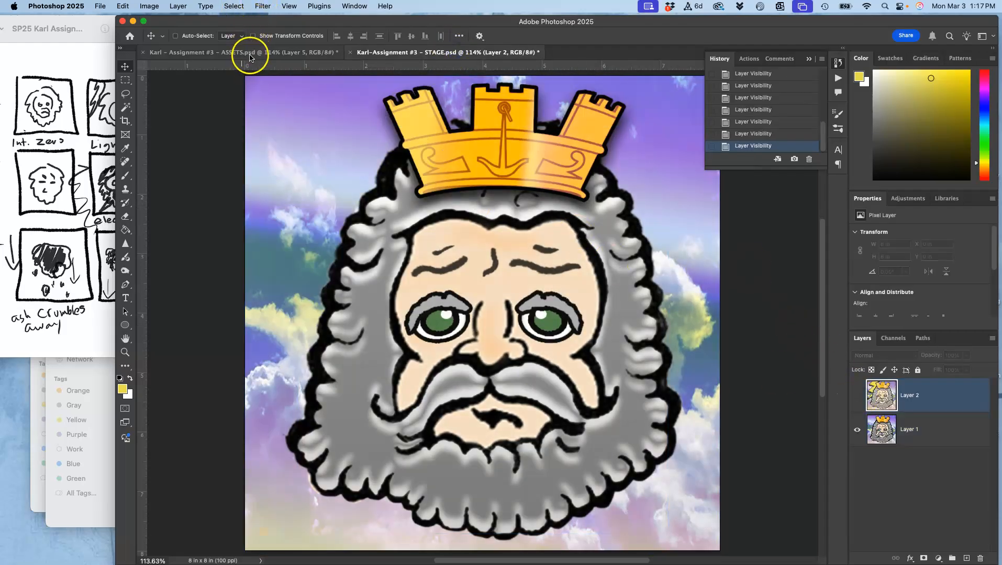
{"action": "left_click", "coordinate": [398, 52]}
{"action": "left_click", "coordinate": [296, 52]}
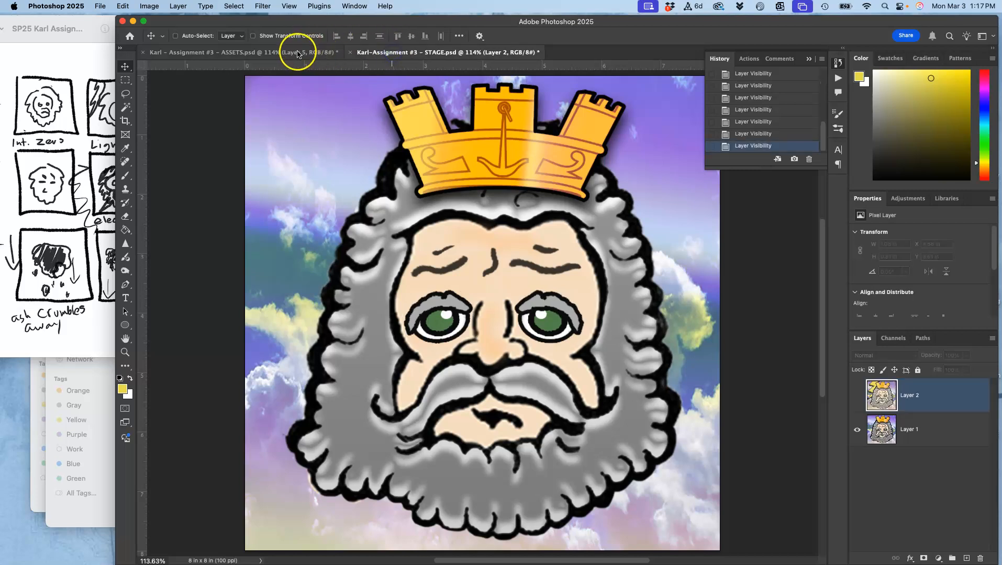
{"action": "left_click", "coordinate": [392, 51]}
{"action": "left_click", "coordinate": [298, 57]}
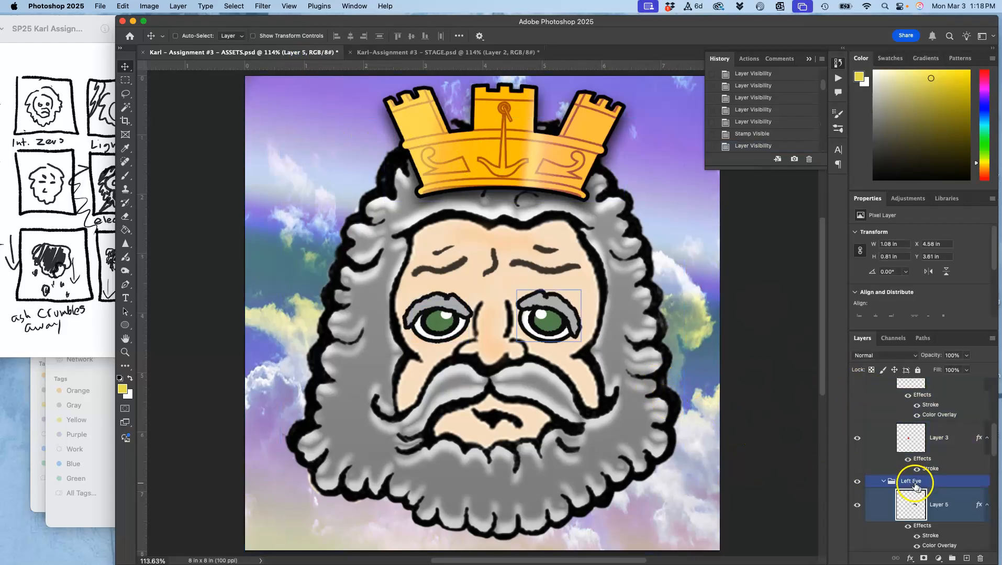
Step: Try stamping the Group 1 copy group into a separate merged layer
{"action": "scroll", "coordinate": [916, 493], "scroll_direction": "up", "scroll_amount": 3}
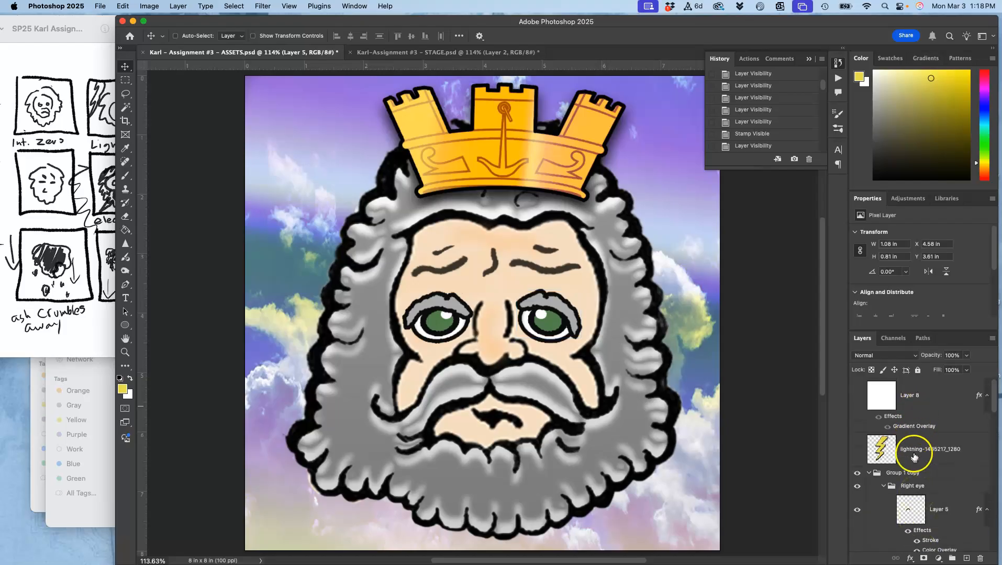
{"action": "left_click", "coordinate": [914, 475]}
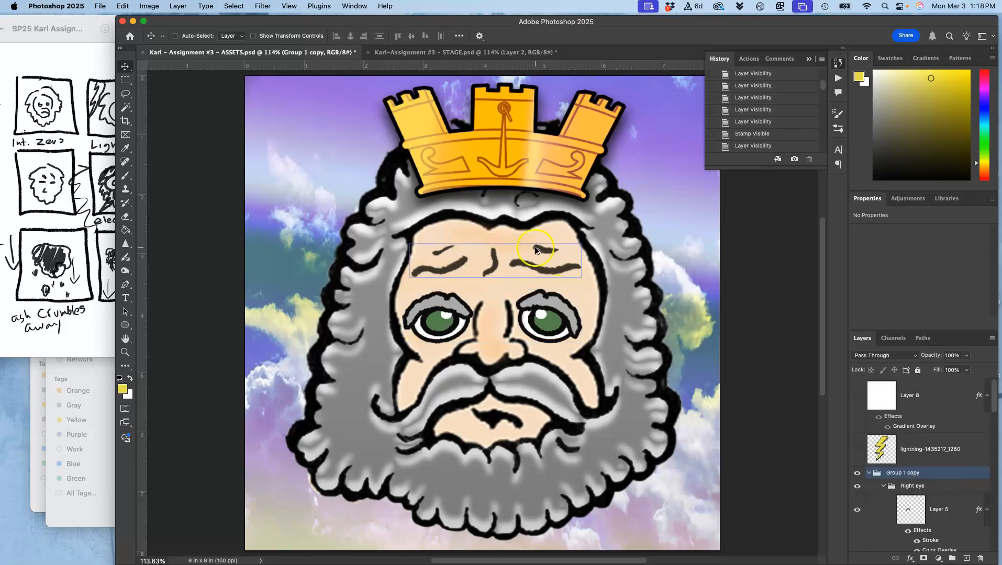
{"action": "left_click", "coordinate": [177, 6]}
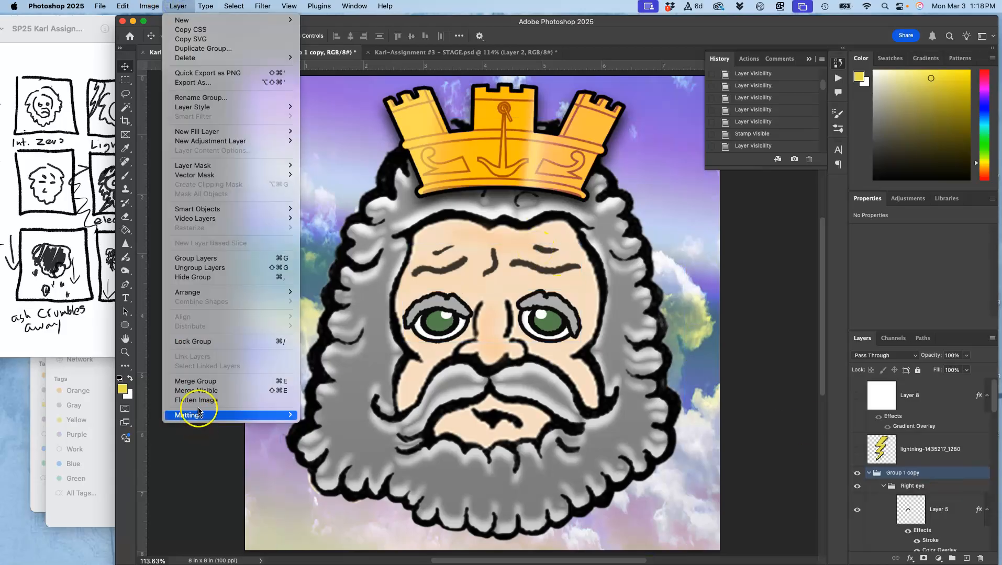
{"action": "left_click", "coordinate": [202, 388], "text": "alt"}
{"action": "key", "text": "super+z"}
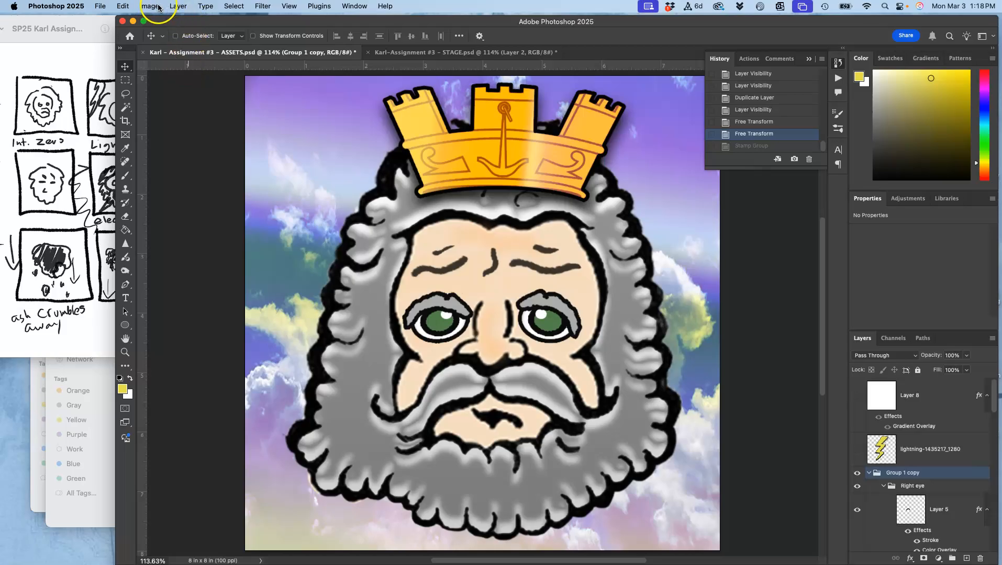
Step: Stamp the visible ASSETS artwork into a new merged layer and paste a copy of it into the STAGE document
{"action": "left_click", "coordinate": [178, 7]}
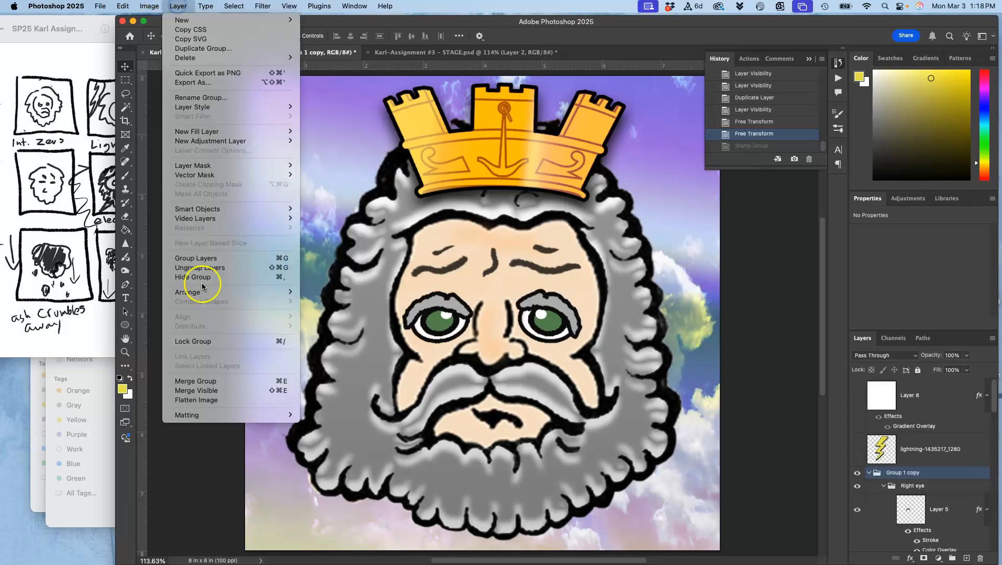
{"action": "left_click", "coordinate": [204, 391], "text": "alt"}
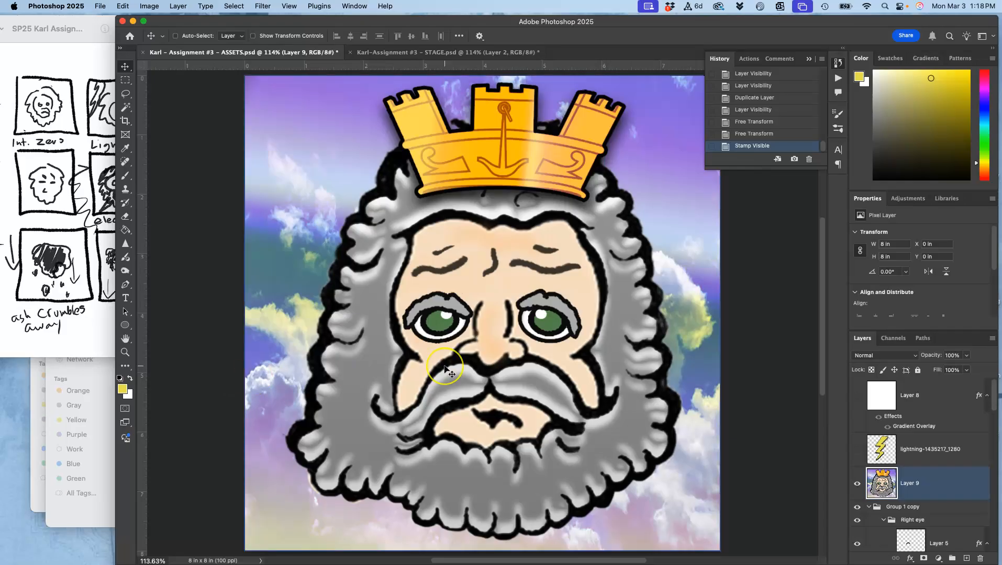
{"action": "key", "text": "super+a"}
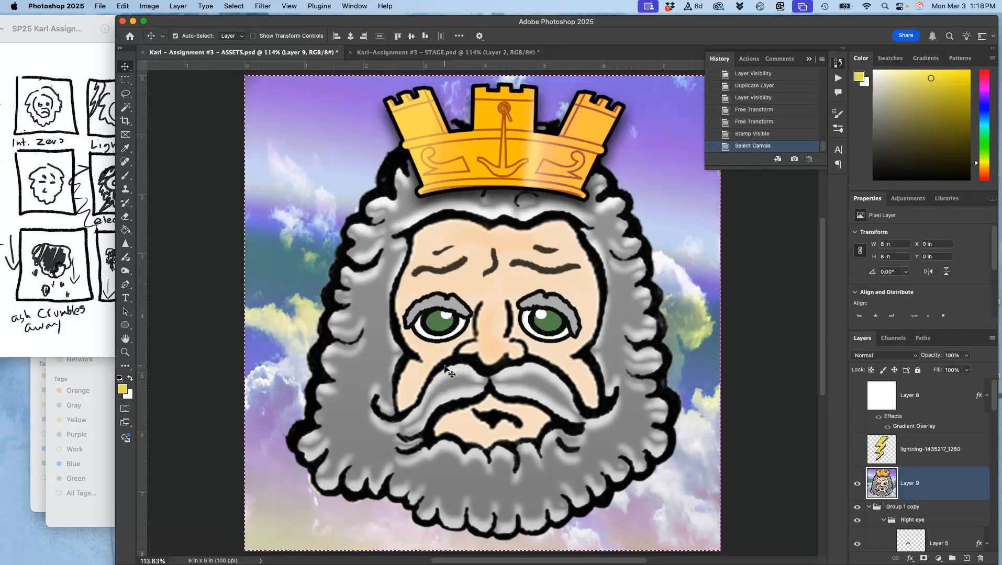
{"action": "left_click", "coordinate": [479, 53]}
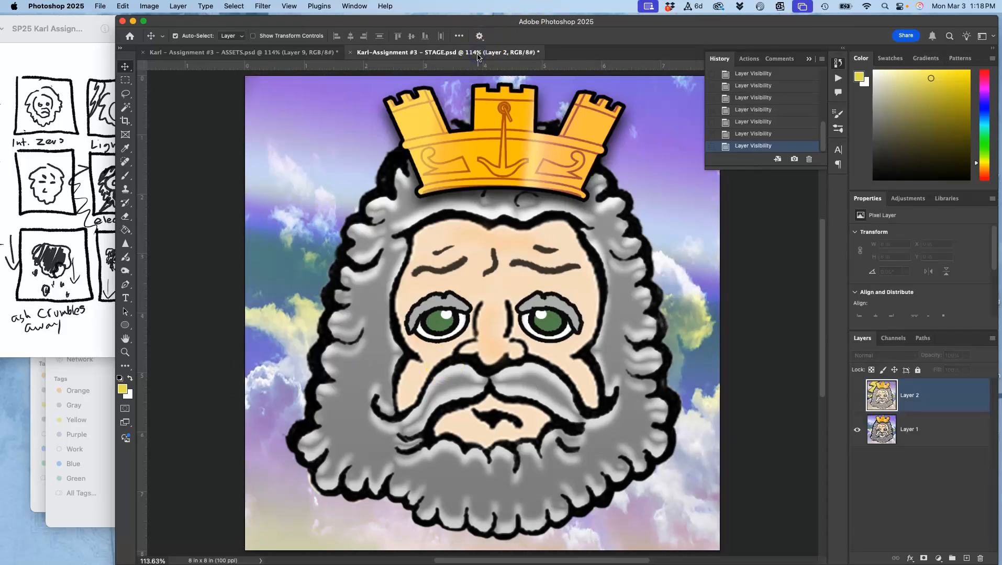
{"action": "key", "text": "super+v"}
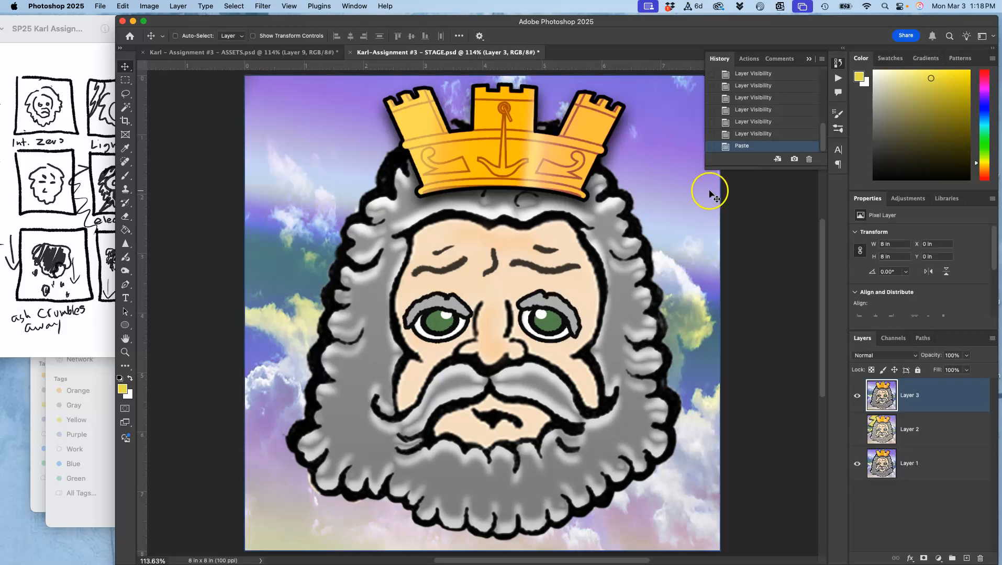
Step: Toggle the visibility of Layer 3 and Layer 2 in the STAGE document to compare the pasted frame with the others
{"action": "left_click", "coordinate": [858, 430]}
{"action": "left_click", "coordinate": [858, 400]}
{"action": "left_click", "coordinate": [858, 432]}
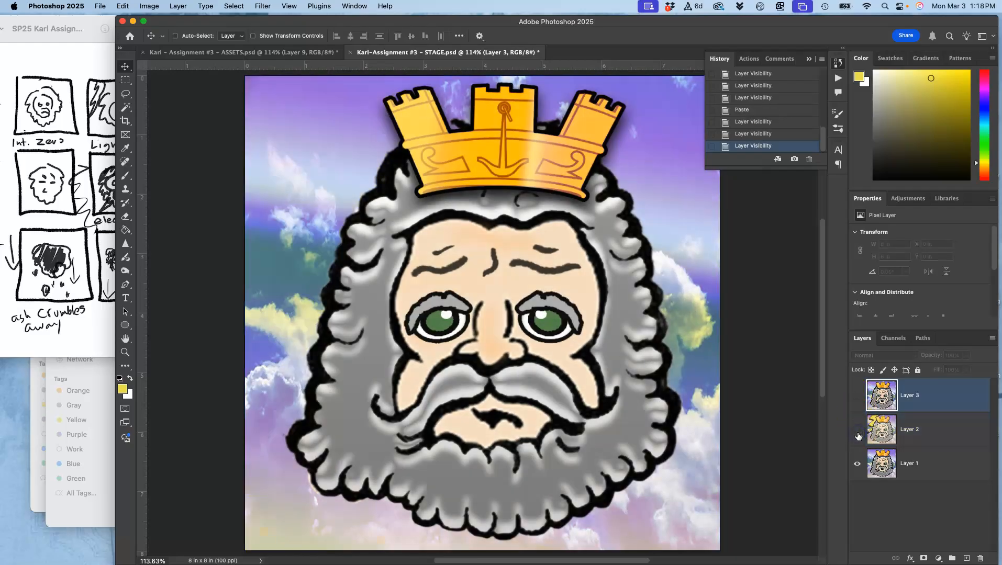
{"action": "left_click", "coordinate": [857, 436]}
{"action": "left_click", "coordinate": [857, 398]}
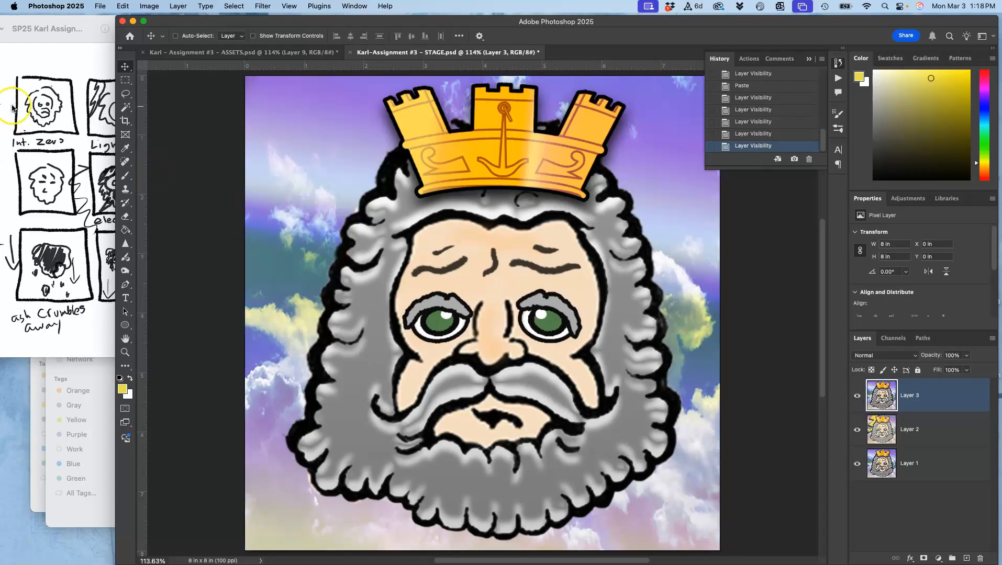
Step: Reorder the STAGE layers so that Layer 3 sits between Layer 2 and Layer 1
{"action": "left_click", "coordinate": [962, 437], "text": "shift"}
{"action": "left_click_drag", "start_coordinate": [962, 436], "coordinate": [935, 393]}
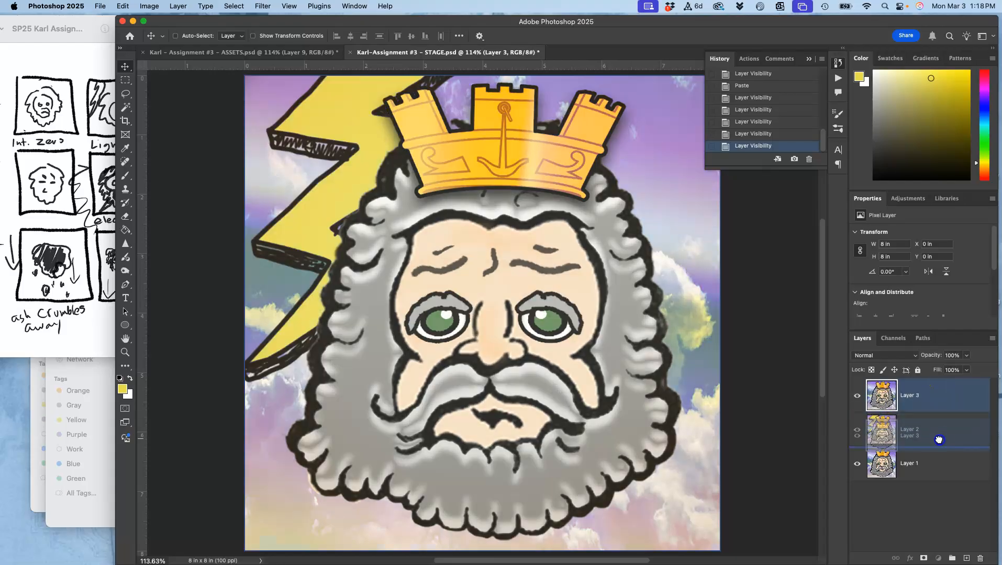
{"action": "left_click", "coordinate": [939, 442]}
Step: Preview the reordered frames by showing and hiding Layer 3 and Layer 2 in sequence, leaving Layer 2 hidden
{"action": "left_click", "coordinate": [858, 404]}
{"action": "left_click", "coordinate": [856, 431]}
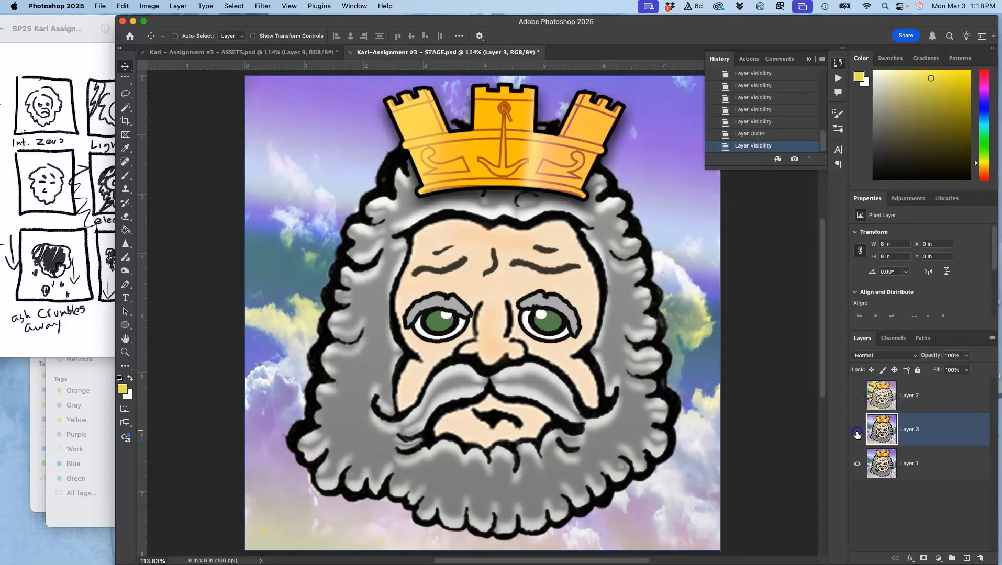
{"action": "left_click", "coordinate": [857, 432]}
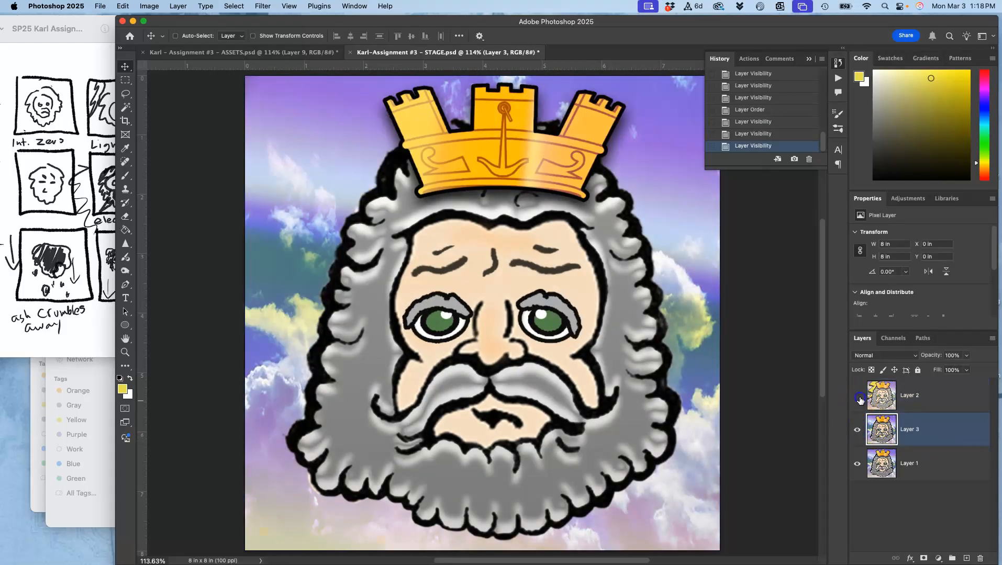
{"action": "left_click", "coordinate": [858, 398]}
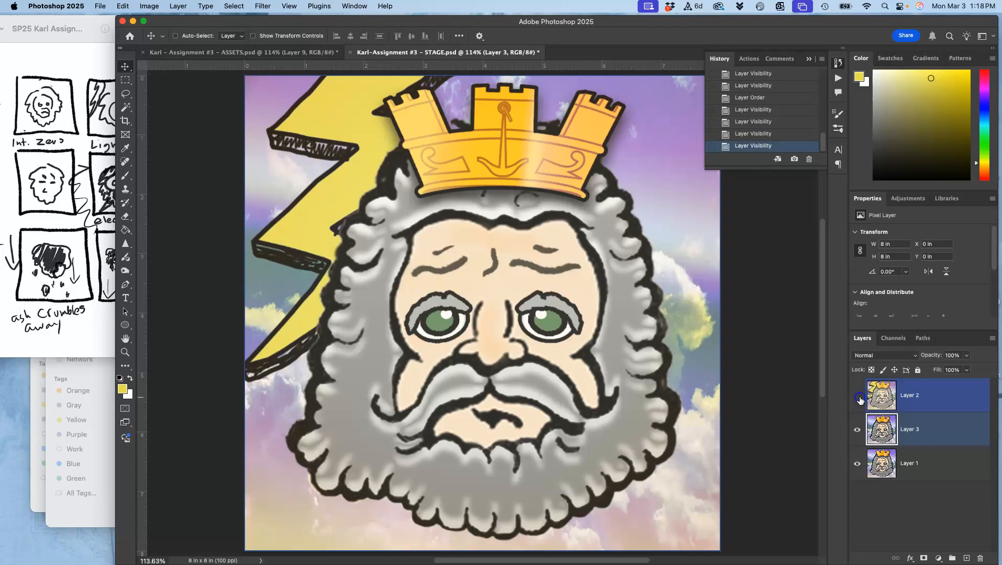
{"action": "left_click", "coordinate": [858, 399]}
Step: Duplicate Layer 1 and place the copy between Layer 3 and Layer 2
{"action": "left_click", "coordinate": [878, 431]}
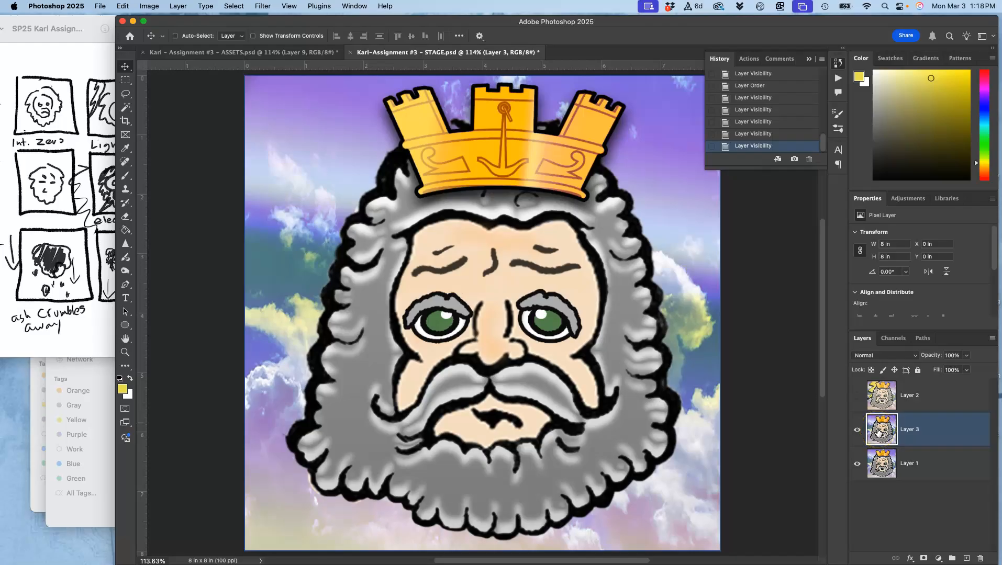
{"action": "left_click", "coordinate": [879, 463]}
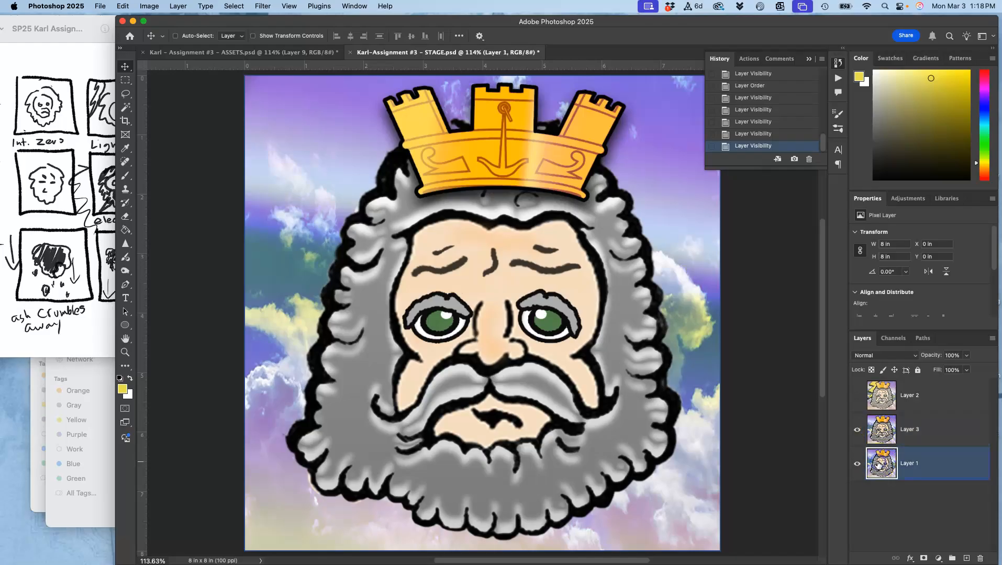
{"action": "key", "text": "super+j"}
{"action": "left_click_drag", "start_coordinate": [878, 464], "coordinate": [875, 411]}
Step: Preview the frame sequence by hiding and reshowing Layer 1 copy, Layer 3 and Layer 2, leaving Layer 2 hidden
{"action": "left_click", "coordinate": [857, 429]}
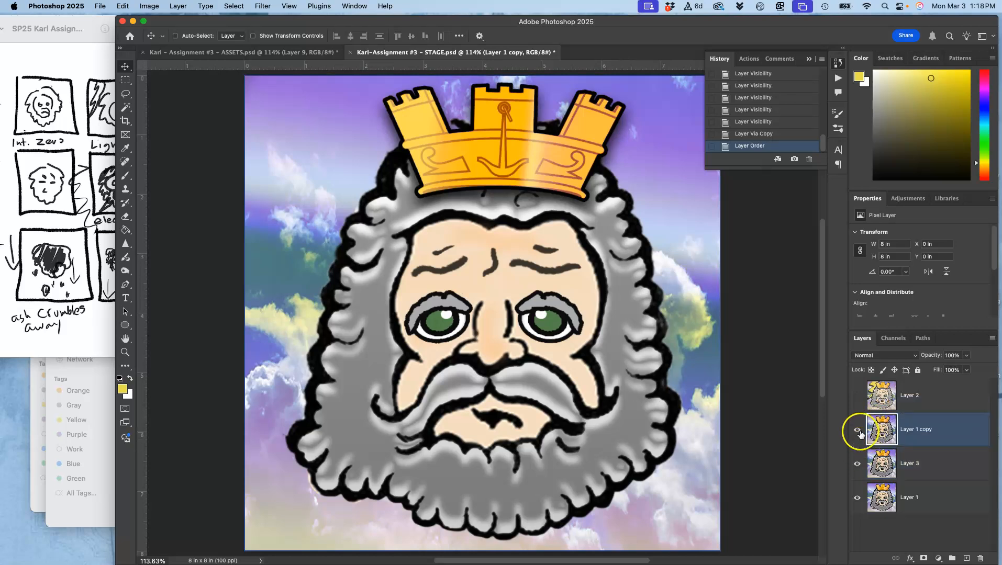
{"action": "left_click", "coordinate": [857, 463]}
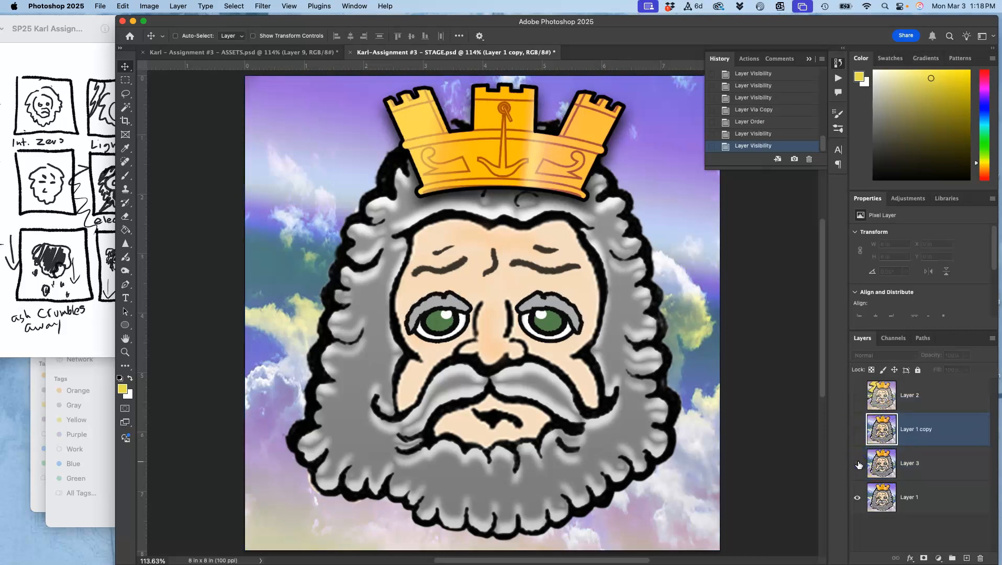
{"action": "left_click", "coordinate": [858, 464]}
{"action": "left_click", "coordinate": [858, 429]}
{"action": "left_click", "coordinate": [857, 396]}
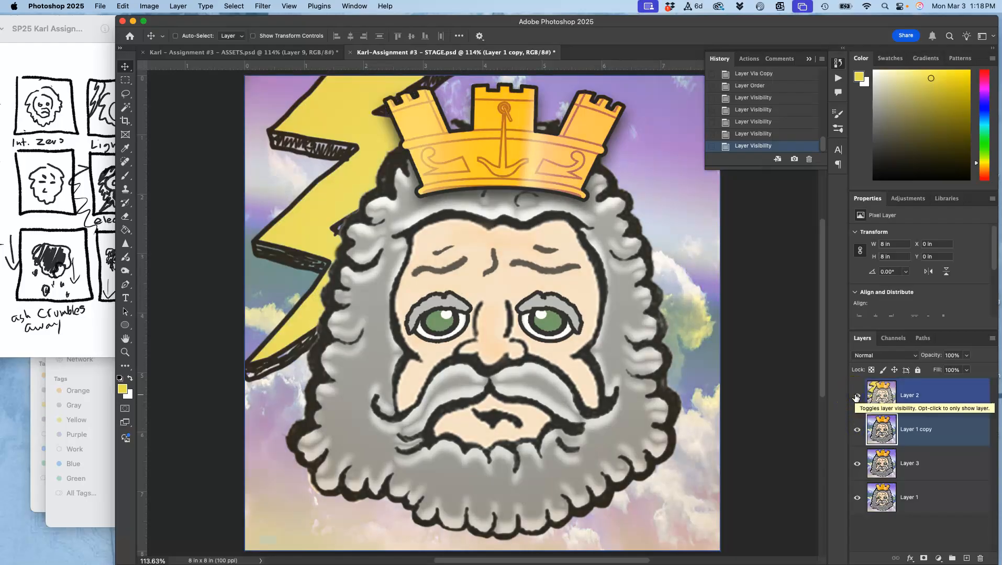
{"action": "left_click", "coordinate": [856, 396]}
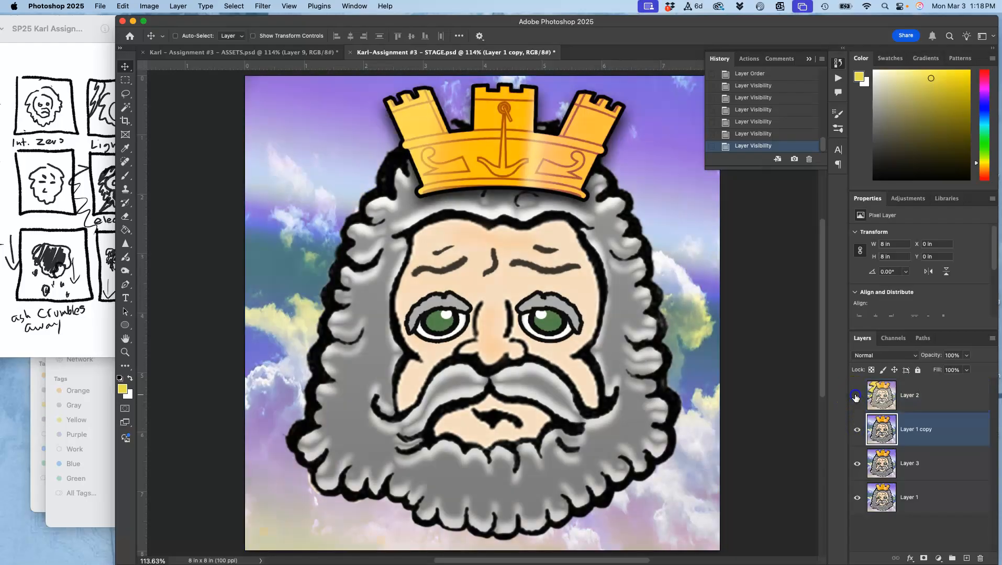
Step: Return to the ASSETS document, deselect the canvas and delete the stamped Layer 9
{"action": "left_click", "coordinate": [294, 52]}
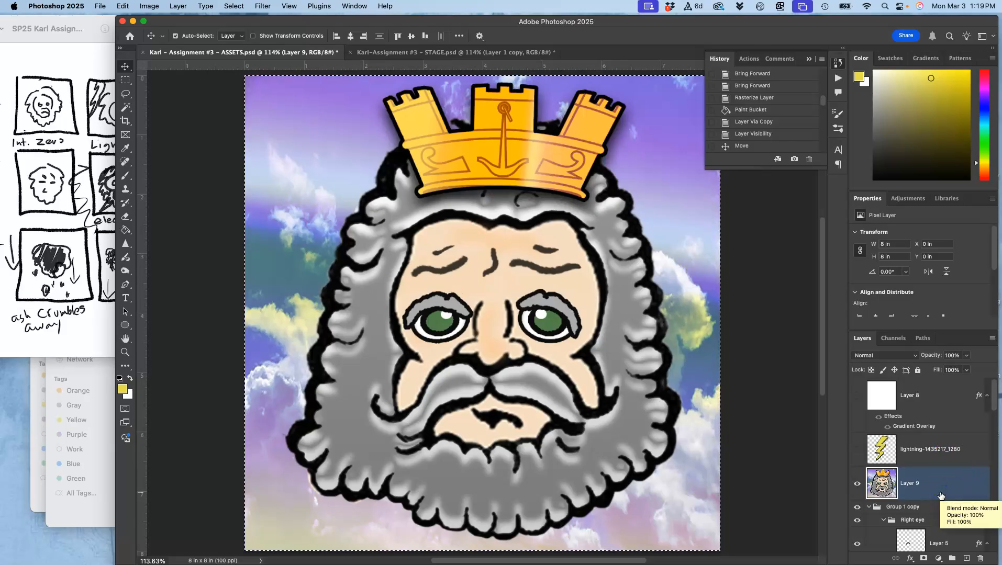
{"action": "key", "text": "super+d"}
{"action": "key", "text": "BackSpace"}
Step: Duplicate the Group 1 copy group, then collapse and hide the source group beneath the duplicate
{"action": "left_click", "coordinate": [895, 469]}
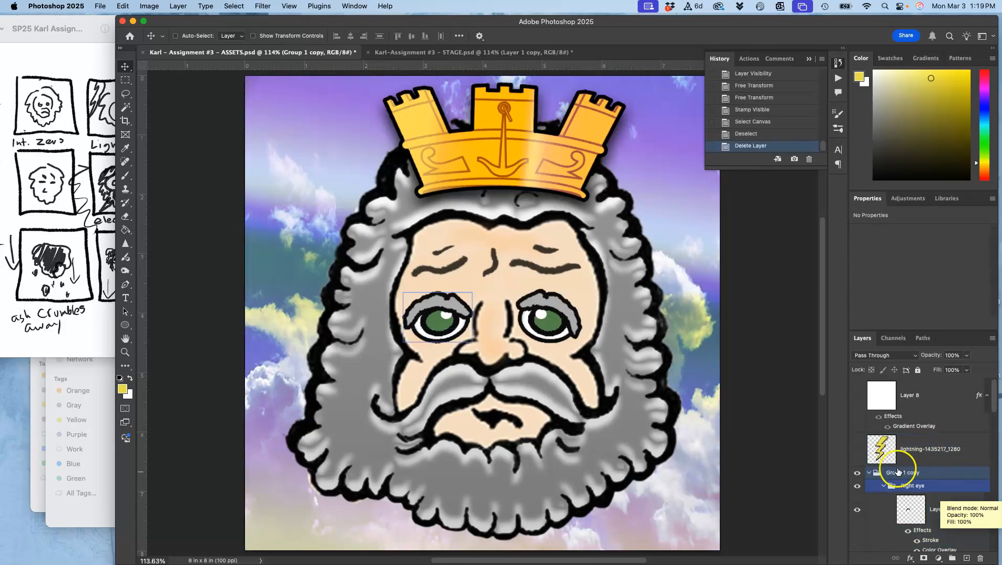
{"action": "scroll", "coordinate": [896, 469], "scroll_direction": "down", "scroll_amount": 3}
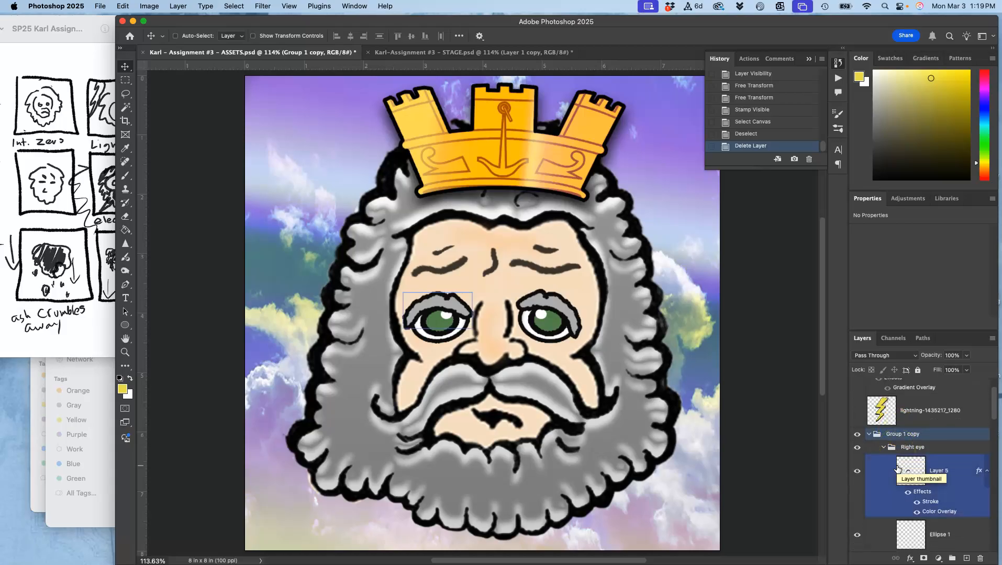
{"action": "key", "text": "super"}
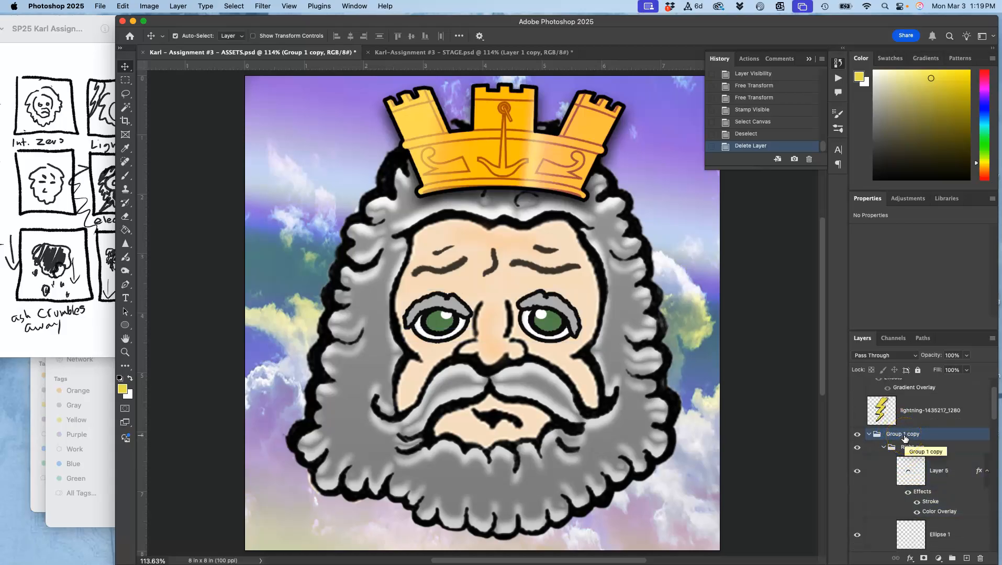
{"action": "key", "text": "super+j"}
{"action": "left_click", "coordinate": [867, 442]}
{"action": "left_click", "coordinate": [869, 435]}
{"action": "scroll", "coordinate": [869, 437], "scroll_direction": "down", "scroll_amount": 15}
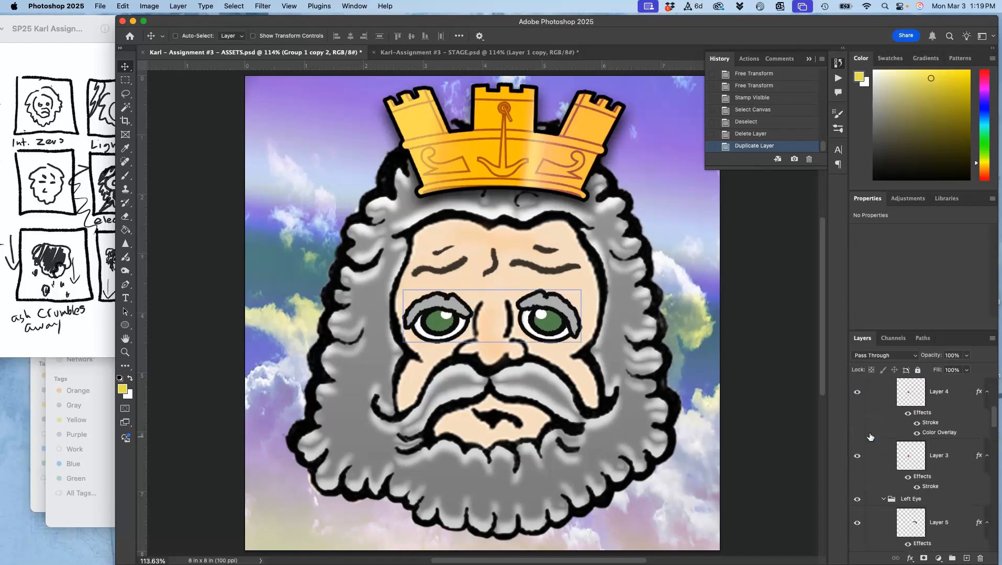
{"action": "scroll", "coordinate": [870, 437], "scroll_direction": "down", "scroll_amount": 5}
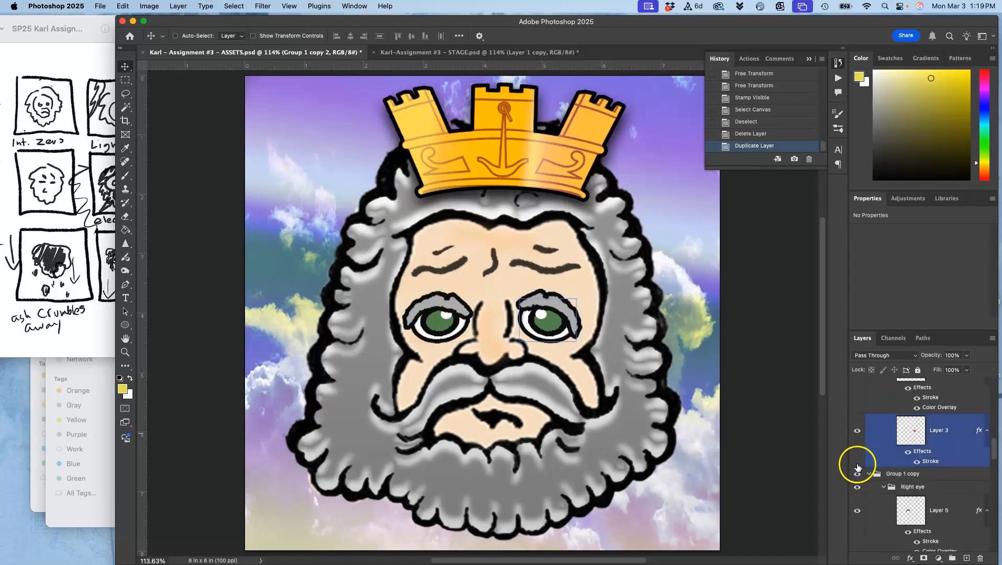
{"action": "left_click", "coordinate": [875, 474]}
{"action": "left_click", "coordinate": [868, 474]}
{"action": "left_click", "coordinate": [856, 475]}
Step: Examine the Left Eye folder of Group 1 copy 2, toggling Layer 4 and Ellipse 1 to identify the eye parts
{"action": "left_click", "coordinate": [874, 440]}
{"action": "scroll", "coordinate": [875, 445], "scroll_direction": "up", "scroll_amount": 3}
{"action": "left_click", "coordinate": [908, 442]}
{"action": "scroll", "coordinate": [908, 442], "scroll_direction": "up", "scroll_amount": 3}
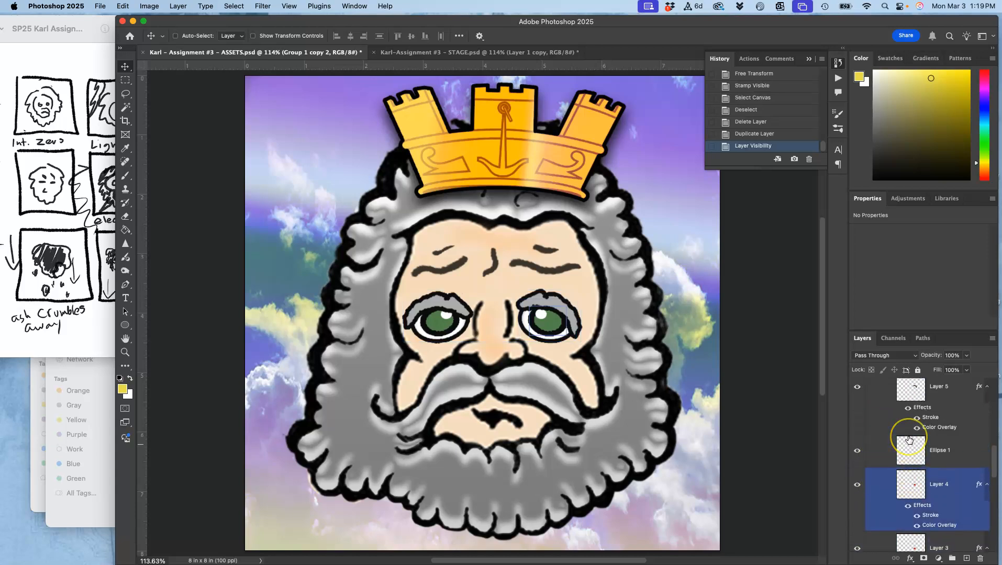
{"action": "left_click", "coordinate": [909, 439]}
{"action": "left_click", "coordinate": [915, 464]}
{"action": "left_click", "coordinate": [907, 491]}
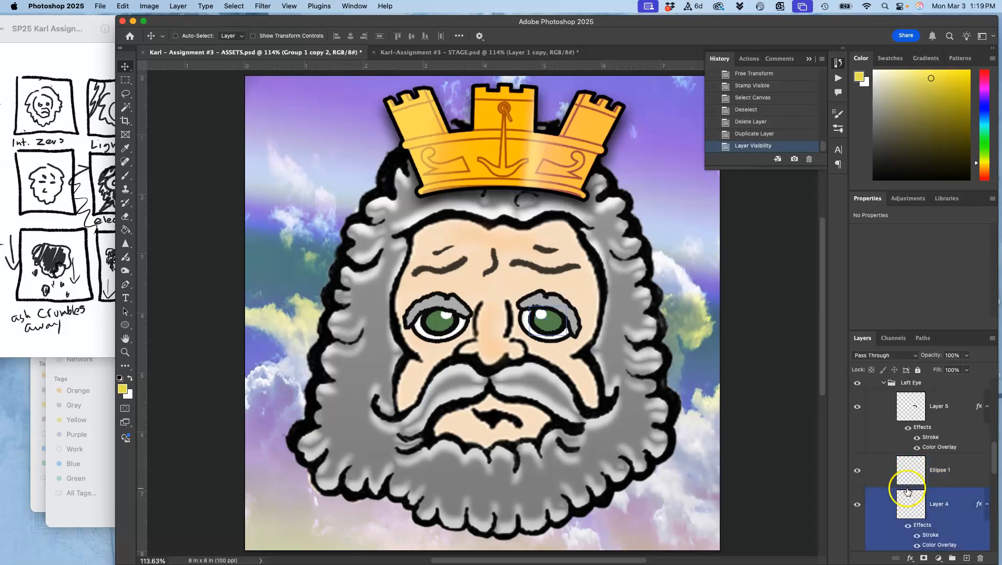
{"action": "scroll", "coordinate": [909, 508], "scroll_direction": "down", "scroll_amount": 2}
{"action": "left_click", "coordinate": [911, 512]}
{"action": "left_click", "coordinate": [851, 455]}
{"action": "left_click", "coordinate": [855, 458]}
{"action": "left_click", "coordinate": [856, 458]}
{"action": "left_click", "coordinate": [857, 425]}
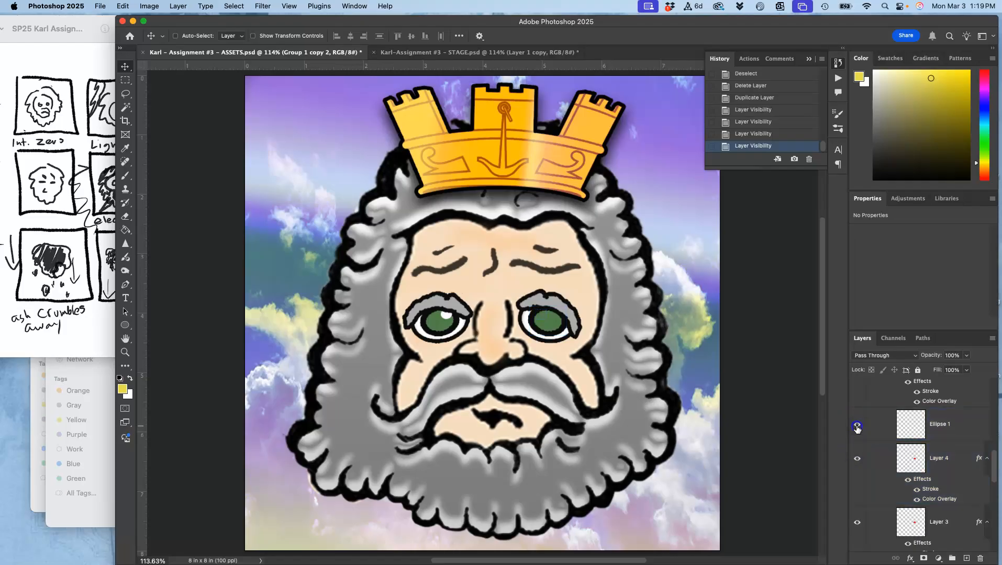
{"action": "left_click", "coordinate": [856, 426]}
Step: Flip Ellipse 1, Layer 4 and Layer 3 in the Left Eye folder of Group 1 copy 2 horizontally
{"action": "left_click", "coordinate": [929, 433]}
{"action": "left_click", "coordinate": [929, 467], "text": "shift"}
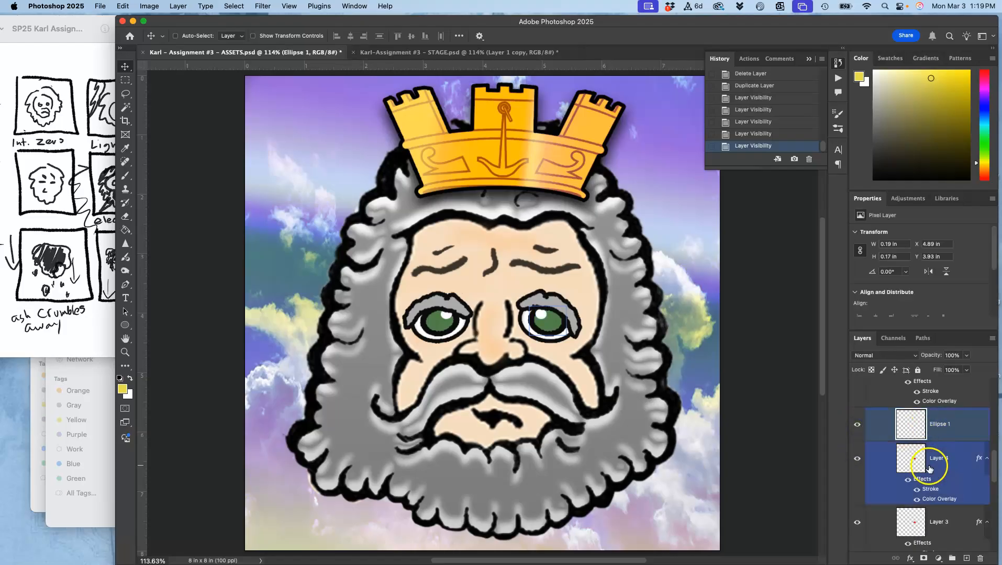
{"action": "left_click", "coordinate": [930, 519], "text": "shift"}
{"action": "left_click", "coordinate": [245, 82]}
{"action": "left_click_drag", "start_coordinate": [245, 83], "coordinate": [550, 327]}
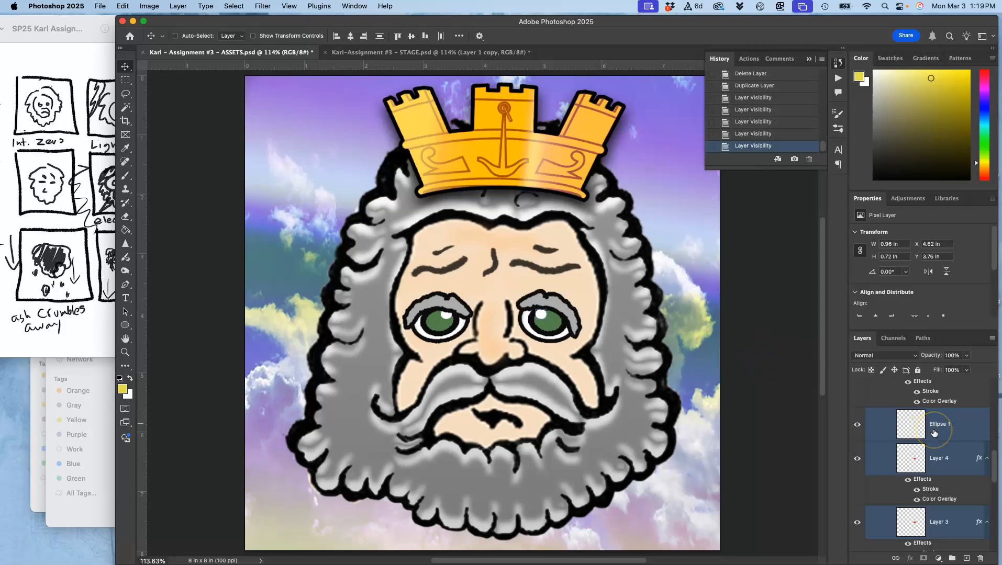
{"action": "key", "text": "super+t"}
{"action": "right_click", "coordinate": [550, 325]}
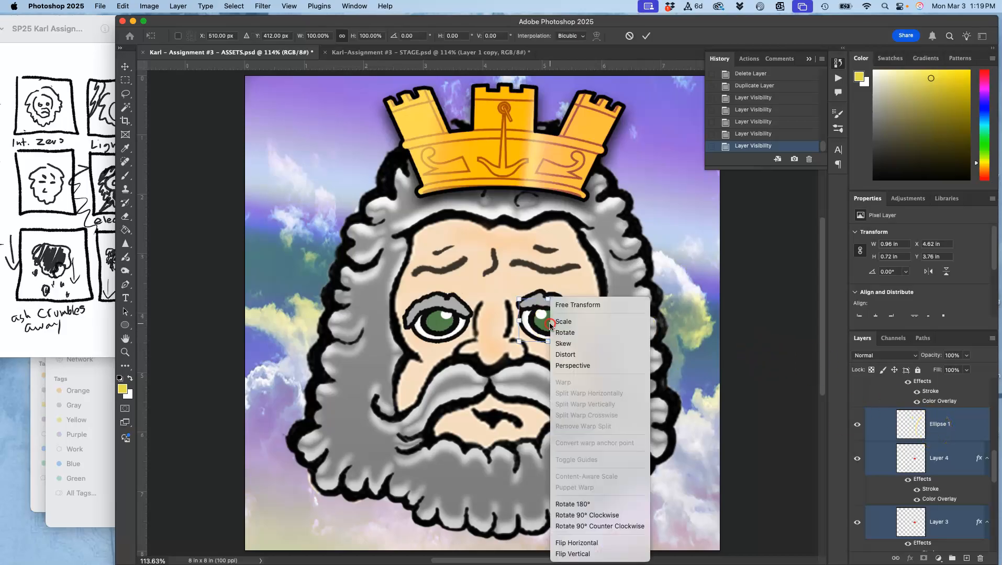
{"action": "left_click", "coordinate": [582, 543]}
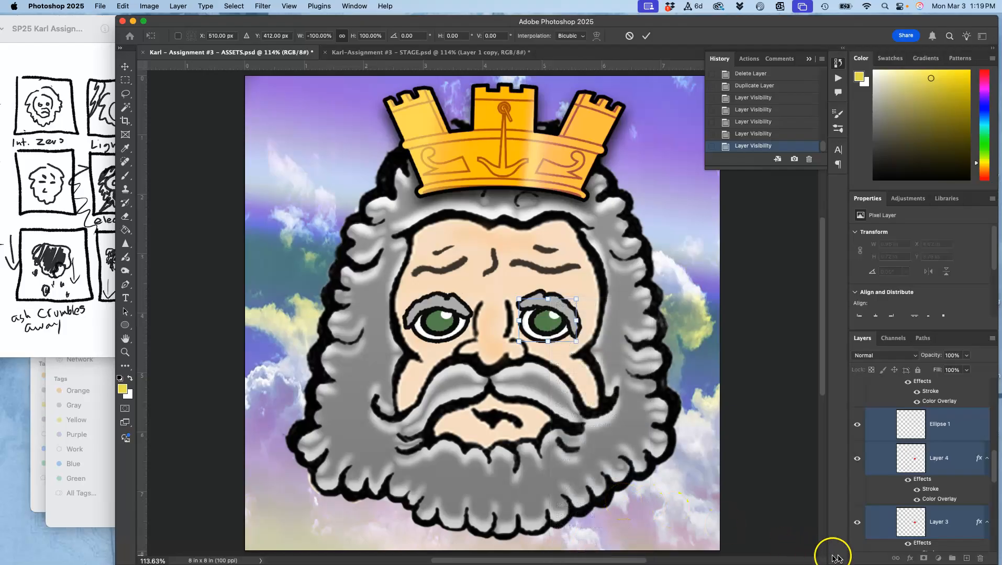
Step: Try to flip Ellipse 1, Layer 4 and Layer 3 in the Right eye folder of Group 1 copy 2 horizontally
{"action": "scroll", "coordinate": [945, 453], "scroll_direction": "up", "scroll_amount": 3}
{"action": "scroll", "coordinate": [945, 453], "scroll_direction": "down", "scroll_amount": 5}
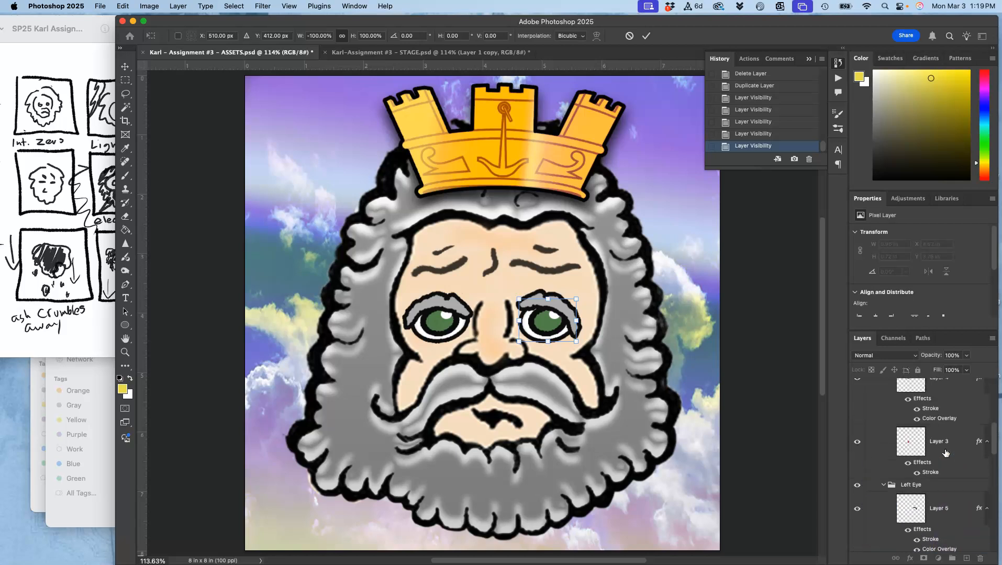
{"action": "left_click", "coordinate": [934, 471]}
{"action": "scroll", "coordinate": [933, 445], "scroll_direction": "up", "scroll_amount": 2}
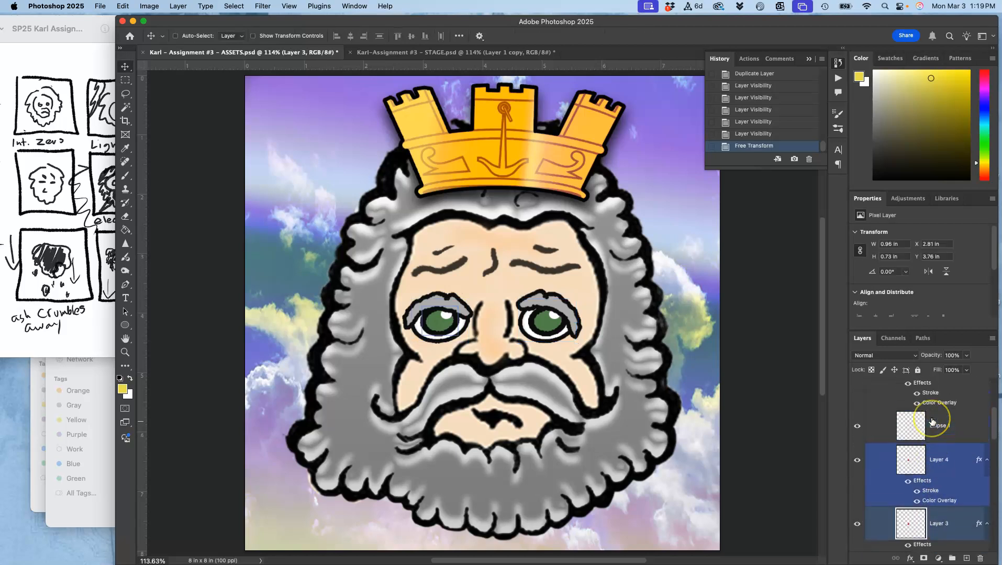
{"action": "left_click", "coordinate": [932, 460], "text": "super"}
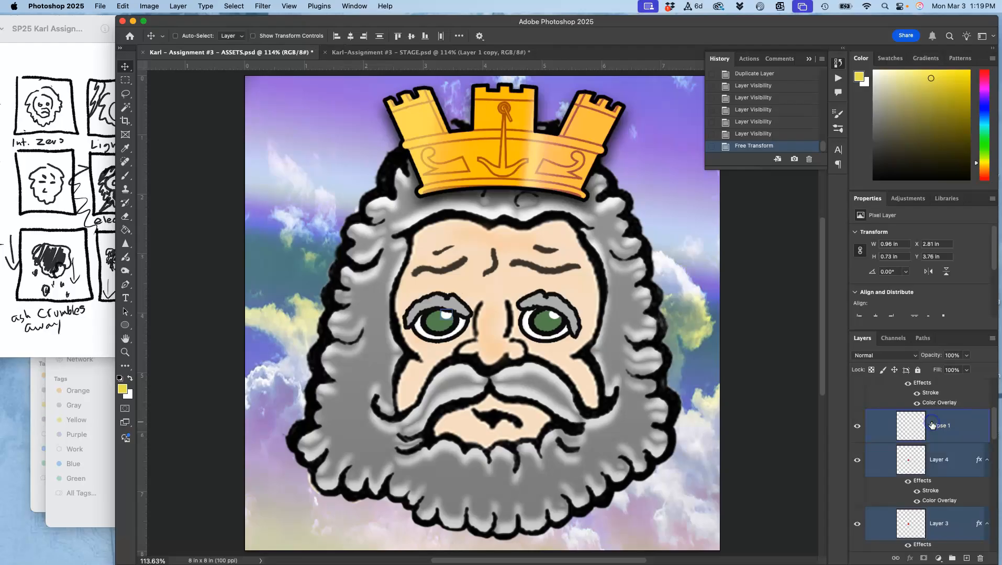
{"action": "scroll", "coordinate": [932, 426], "scroll_direction": "up", "scroll_amount": 2}
{"action": "key", "text": "super+t"}
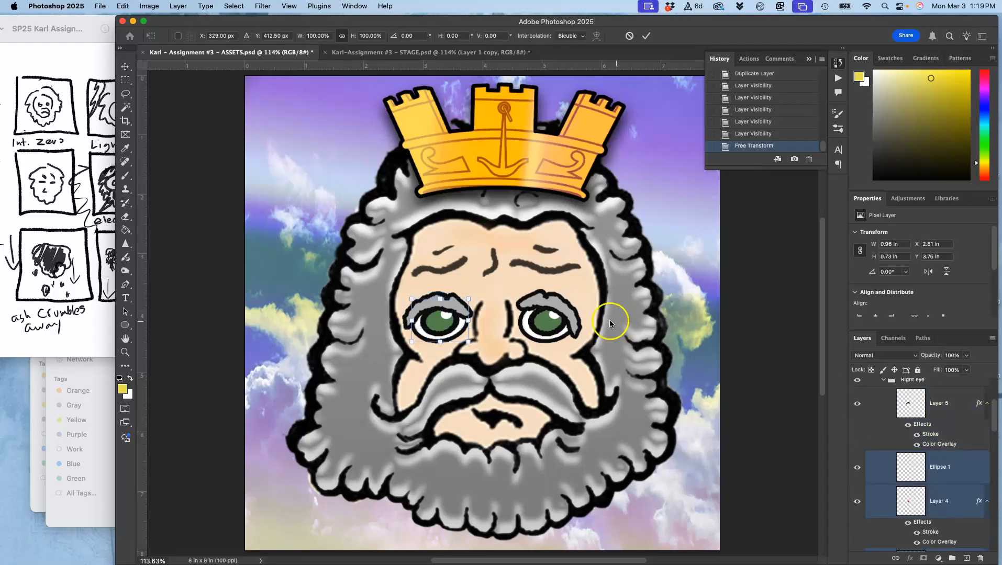
{"action": "right_click", "coordinate": [431, 328]}
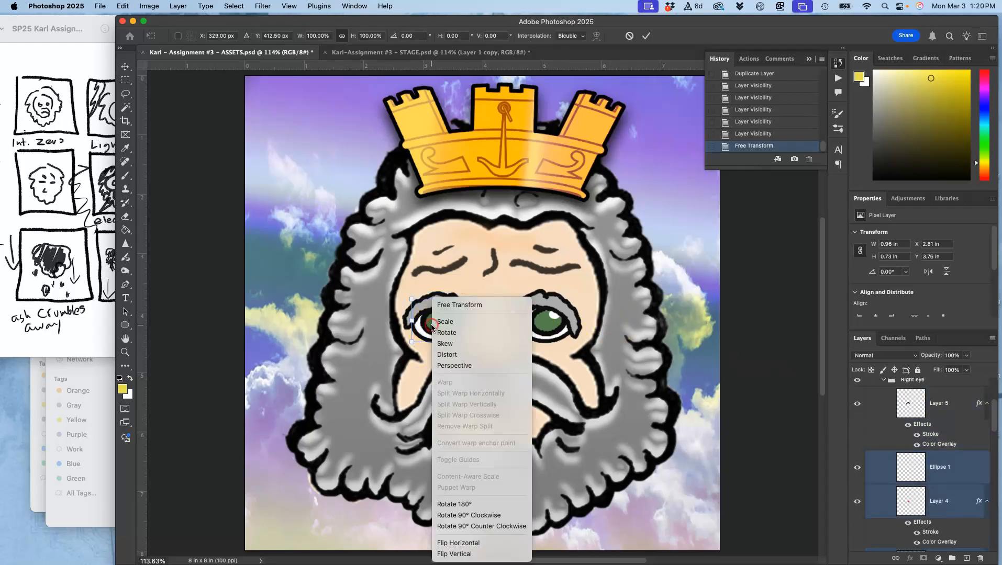
{"action": "left_click", "coordinate": [462, 546]}
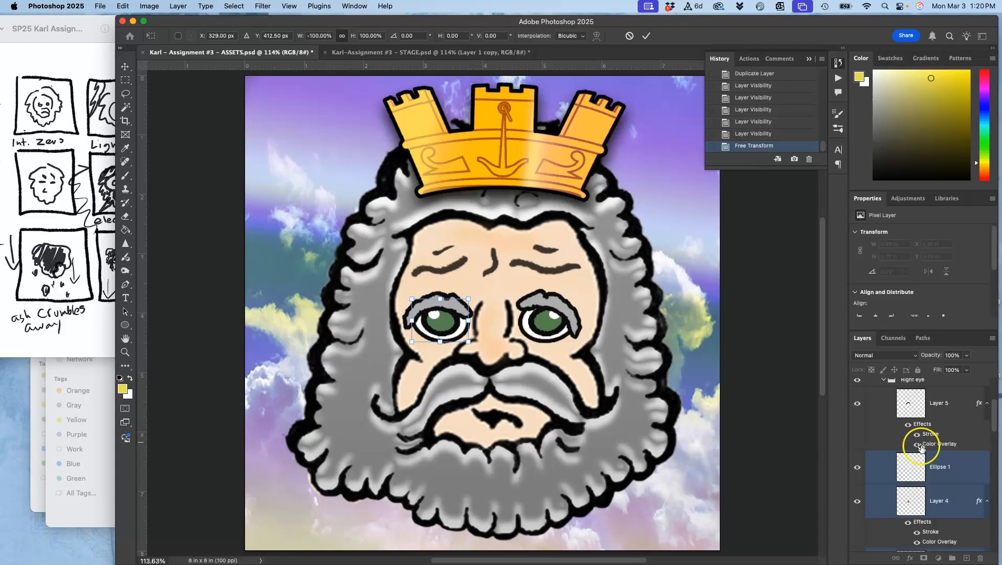
Step: Check Ellipse 1 in the Right eye folder by toggling it, and undo the right eye's horizontal flip
{"action": "left_click", "coordinate": [931, 463]}
{"action": "left_click", "coordinate": [857, 467]}
{"action": "left_click", "coordinate": [857, 467]}
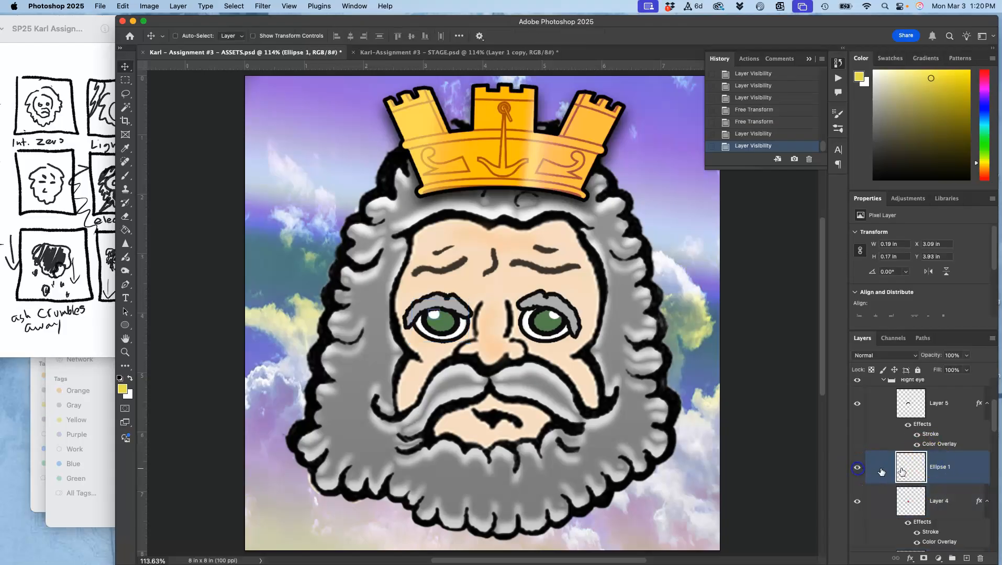
{"action": "key", "text": "super+t"}
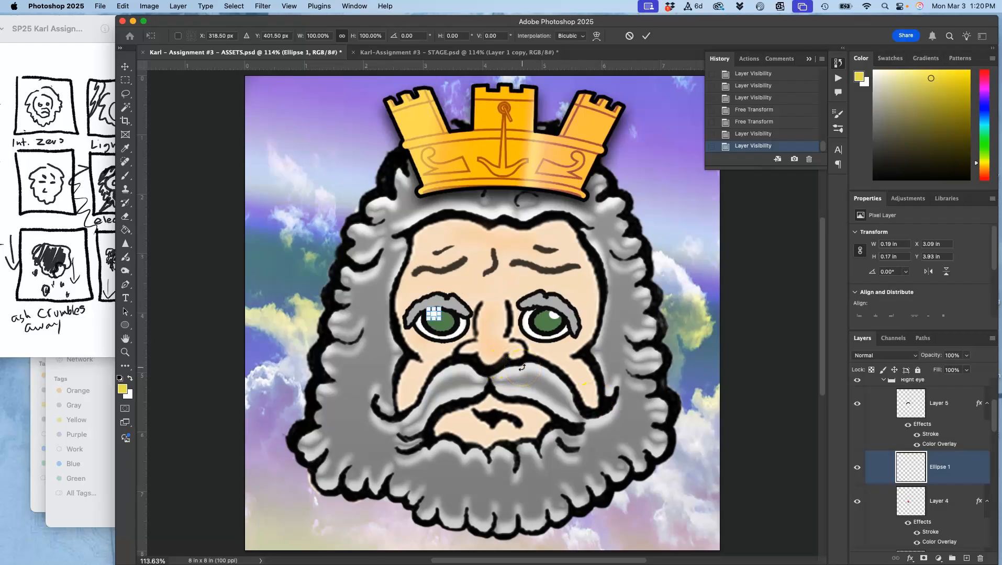
{"action": "key", "text": "Escape"}
{"action": "left_click", "coordinate": [752, 134]}
{"action": "left_click", "coordinate": [753, 124]}
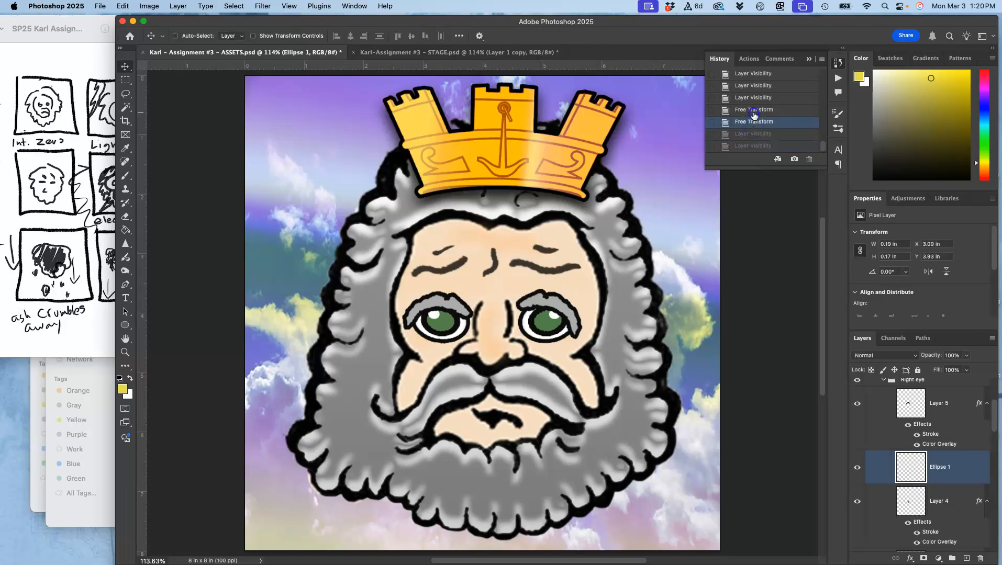
{"action": "left_click", "coordinate": [753, 110]}
Step: Identify Ellipse 1 as the right eye's highlight and flip only Layer 4 and Layer 3 in the Right eye folder horizontally
{"action": "left_click", "coordinate": [921, 470]}
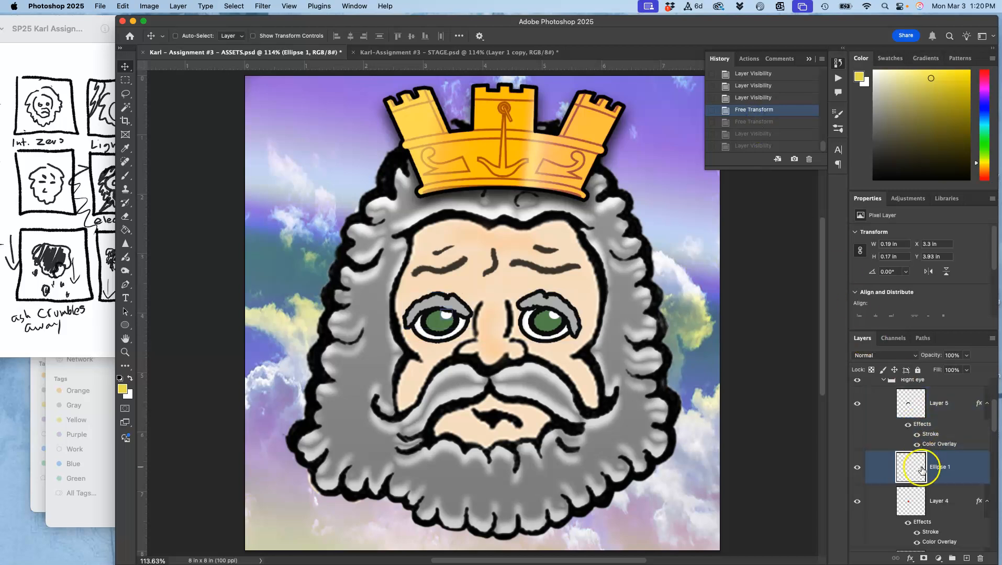
{"action": "left_click", "coordinate": [857, 468]}
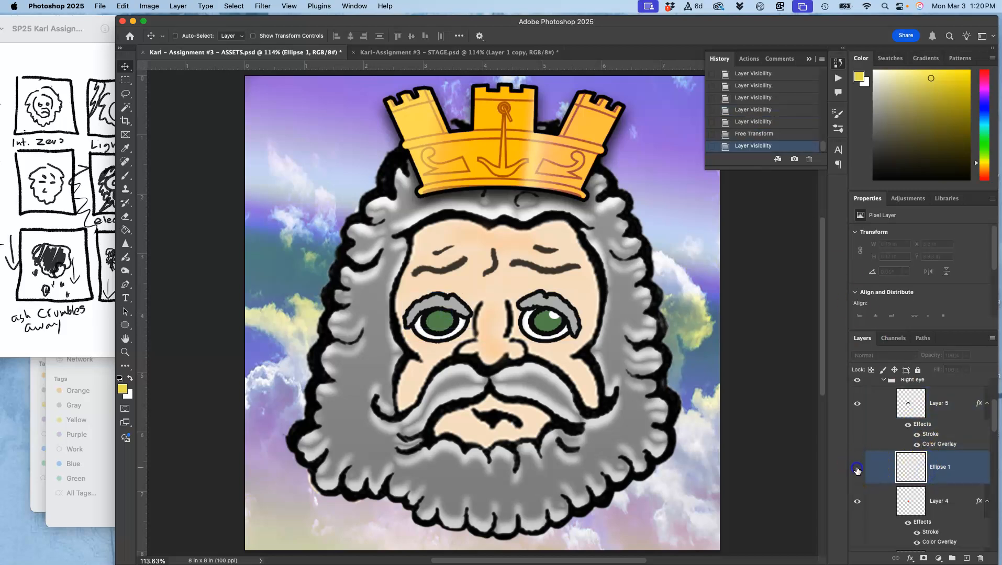
{"action": "left_click", "coordinate": [857, 468]}
{"action": "left_click", "coordinate": [910, 502], "text": "shift"}
{"action": "left_click", "coordinate": [932, 504]}
{"action": "scroll", "coordinate": [932, 504], "scroll_direction": "down", "scroll_amount": 2}
{"action": "left_click", "coordinate": [928, 518], "text": "shift"}
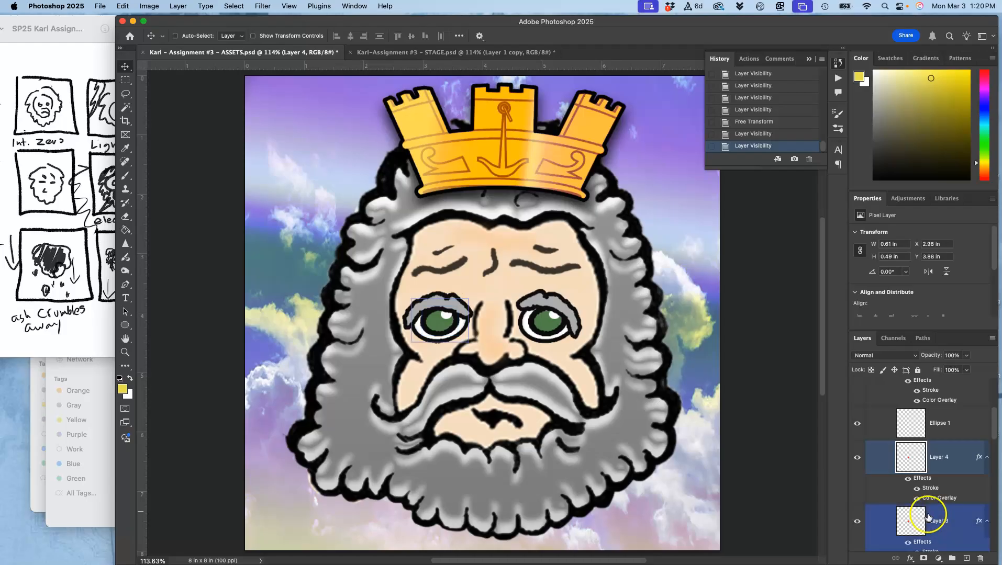
{"action": "key", "text": "super+t"}
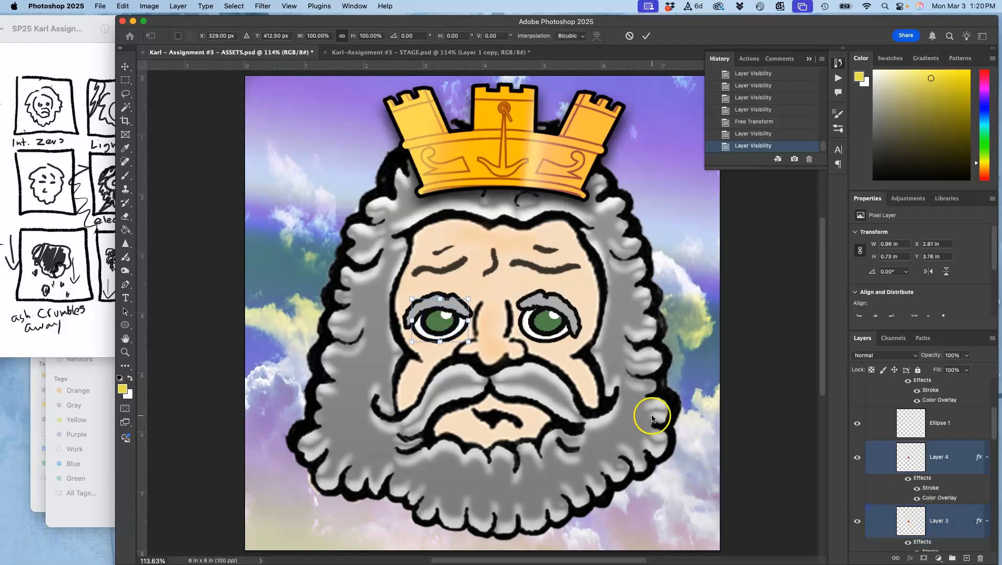
{"action": "right_click", "coordinate": [441, 327]}
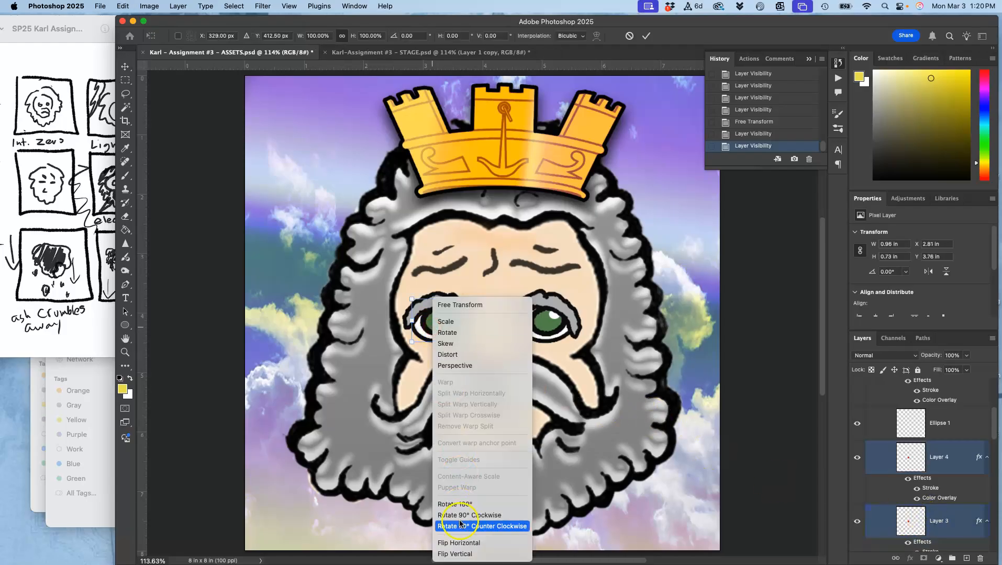
{"action": "left_click", "coordinate": [460, 544]}
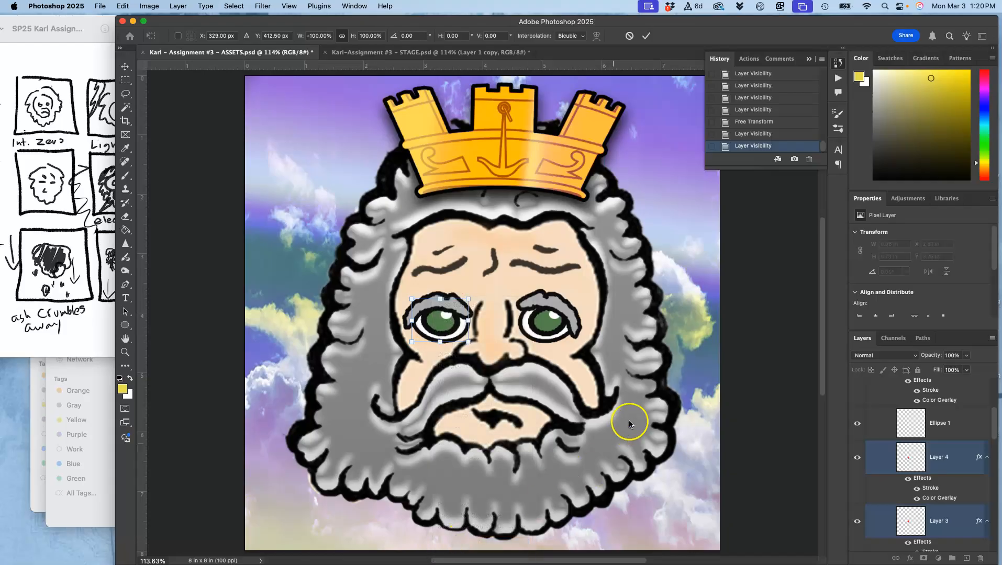
{"action": "key", "text": "Return"}
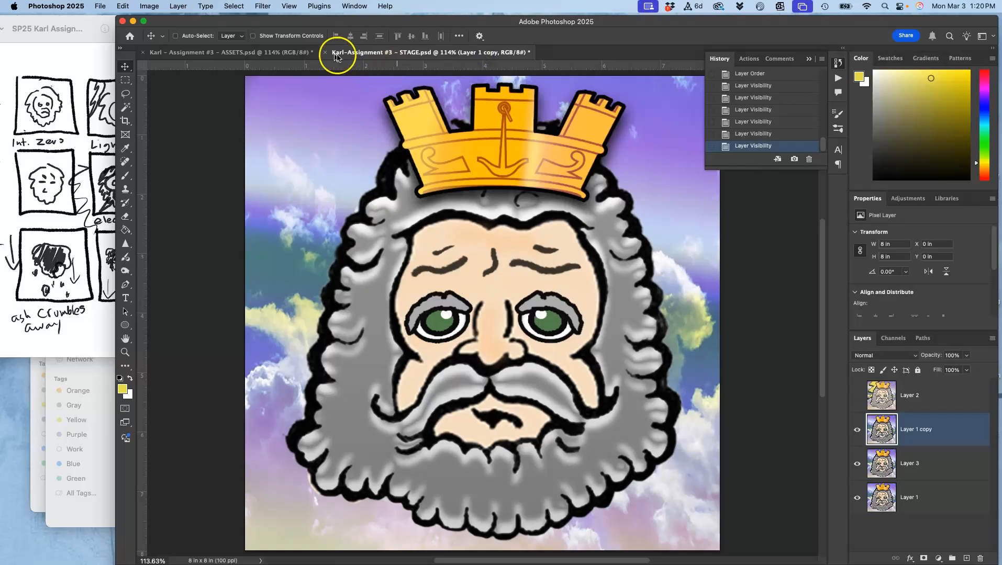
Step: Compare the STAGE and ASSETS documents, and stamp the visible ASSETS layers into a new layer above Group 1 copy 2
{"action": "left_click", "coordinate": [285, 55]}
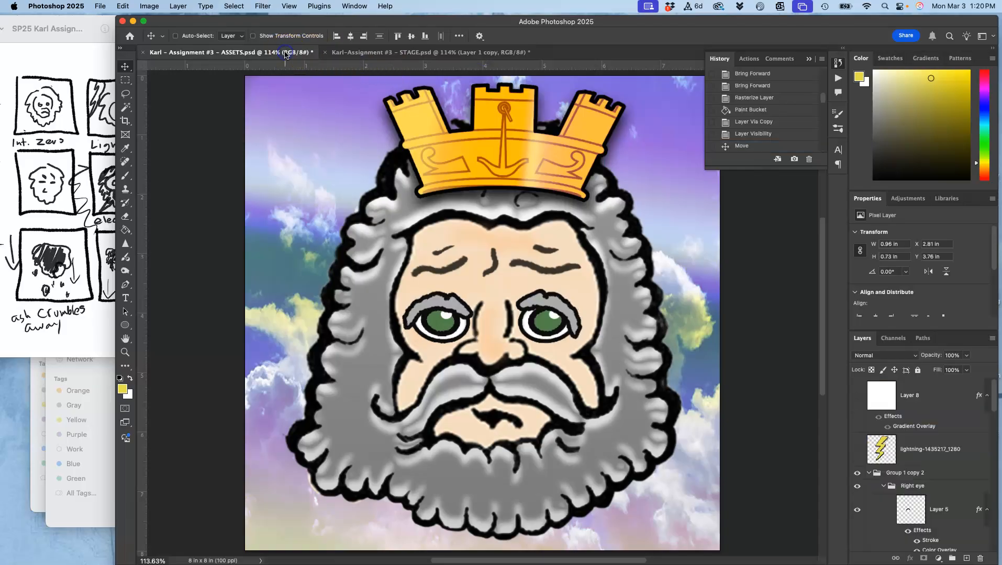
{"action": "left_click", "coordinate": [408, 55]}
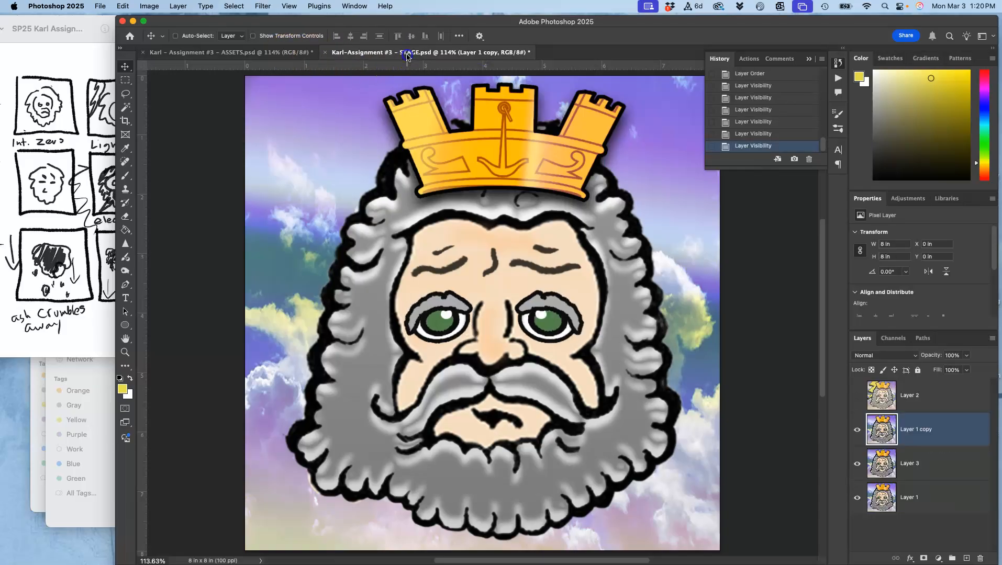
{"action": "left_click", "coordinate": [286, 52]}
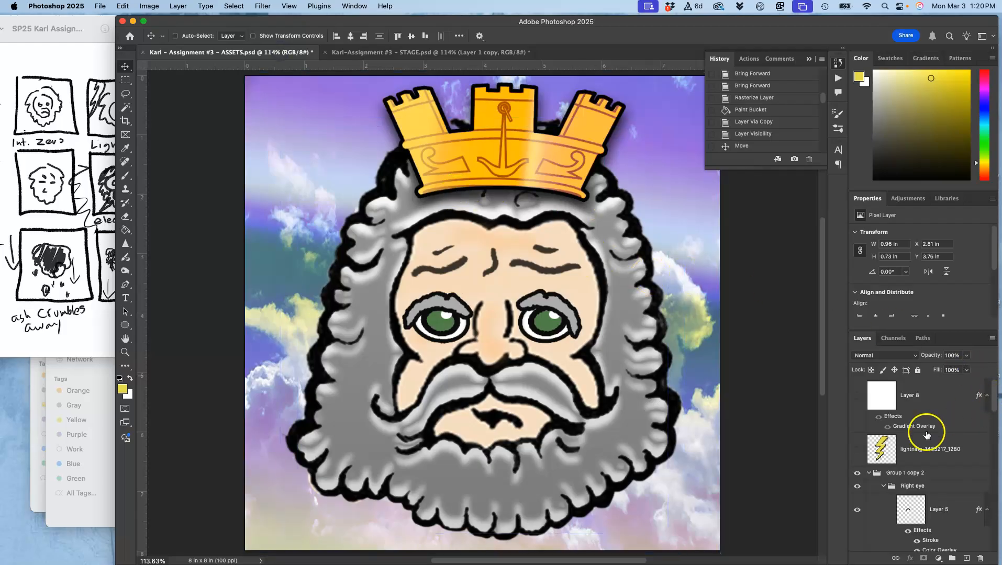
{"action": "left_click", "coordinate": [912, 473]}
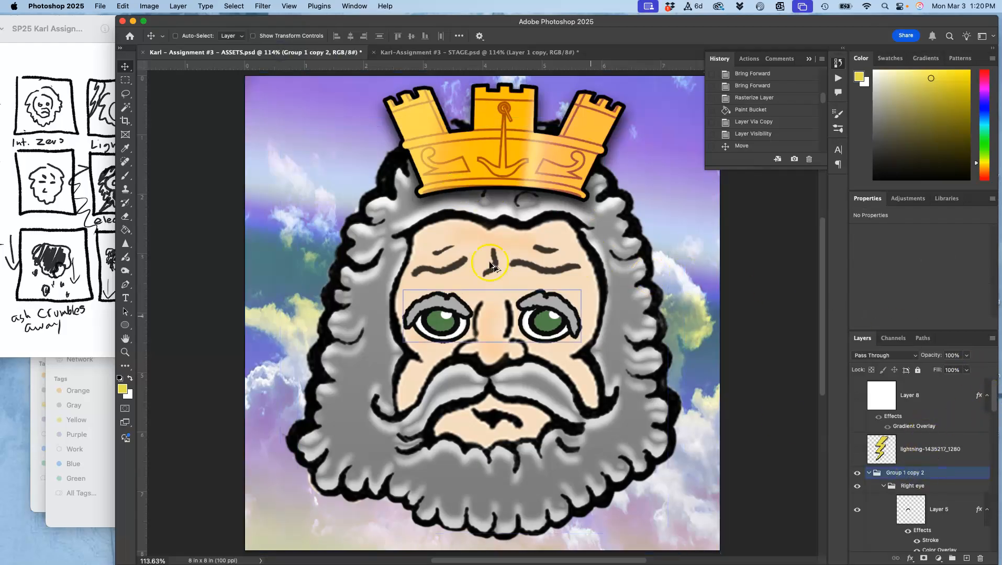
{"action": "left_click", "coordinate": [184, 4]}
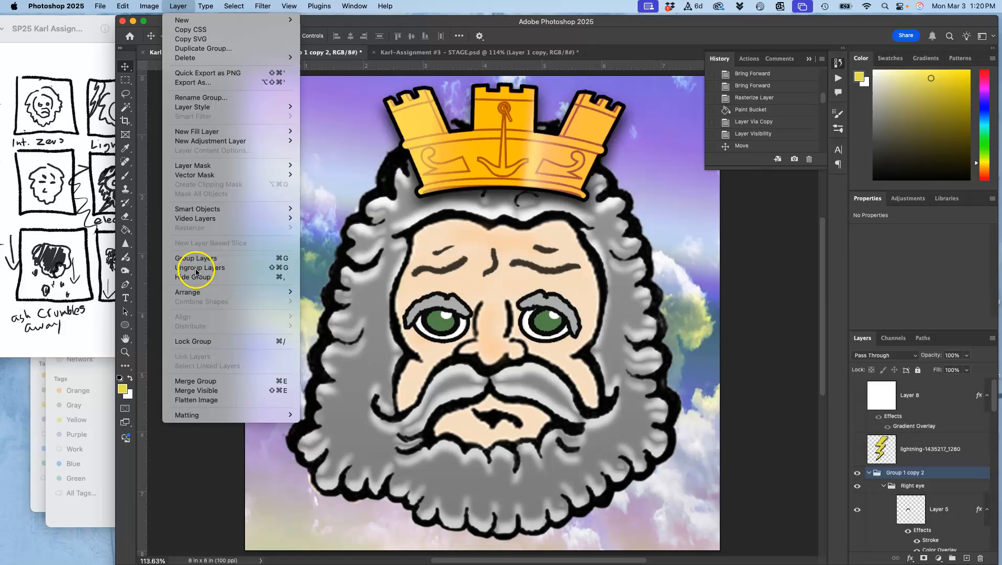
{"action": "left_click", "coordinate": [202, 394], "text": "alt"}
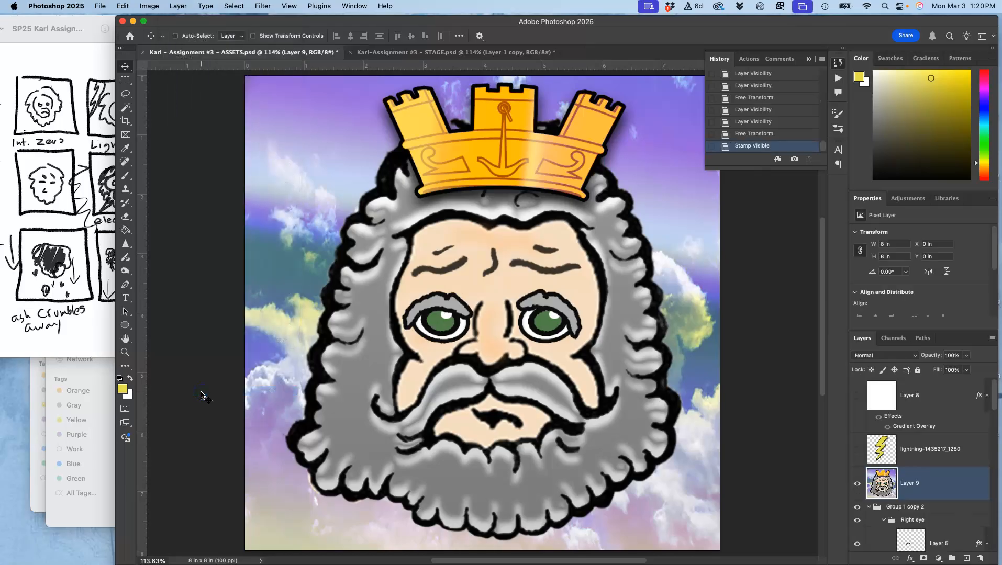
Step: Copy the entire stamped Layer 9 and paste it into the STAGE document above Layer 1 copy
{"action": "key", "text": "super+a"}
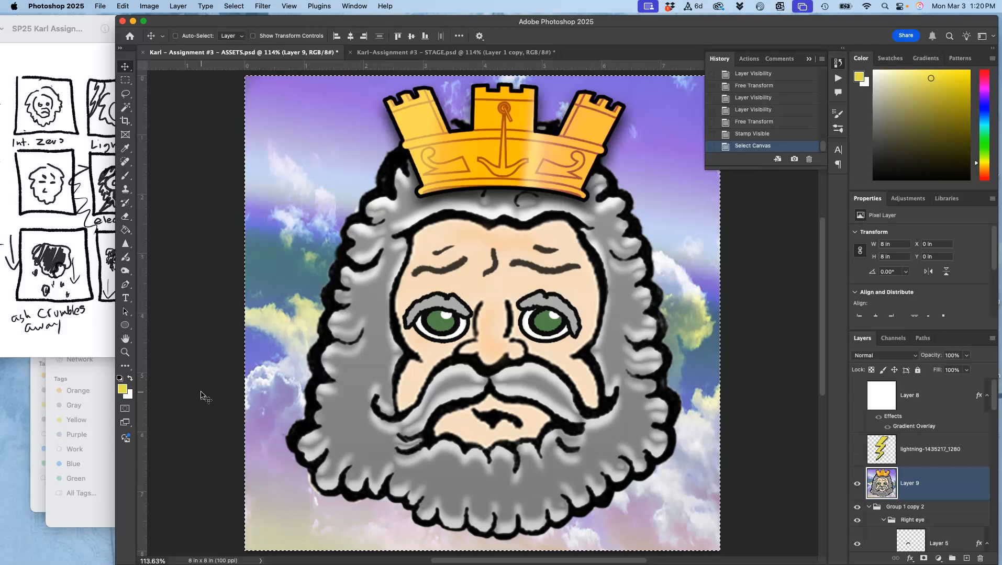
{"action": "left_click", "coordinate": [418, 53]}
{"action": "key", "text": "super+v"}
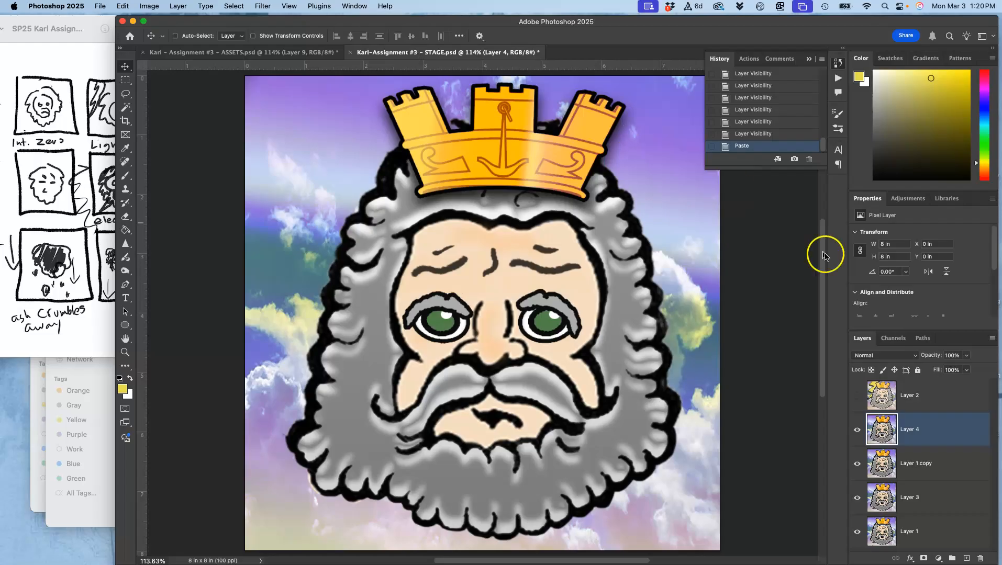
Step: Preview the frame sequence by hiding Layer 4, Layer 1 copy, Layer 3 and Layer 1, and showing them again from the lowest up
{"action": "left_click", "coordinate": [857, 429]}
{"action": "left_click", "coordinate": [858, 457]}
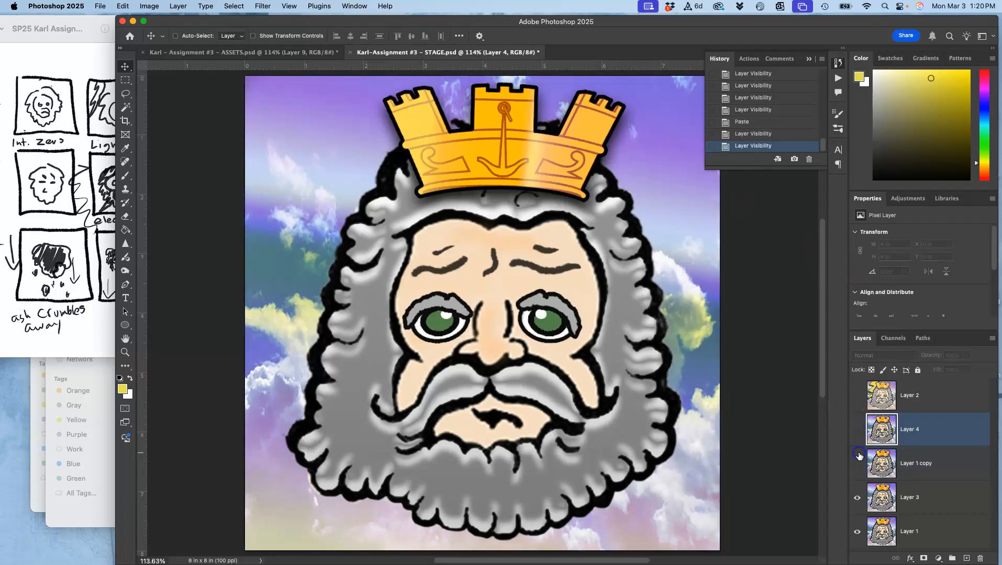
{"action": "left_click", "coordinate": [857, 497]}
{"action": "left_click", "coordinate": [856, 531]}
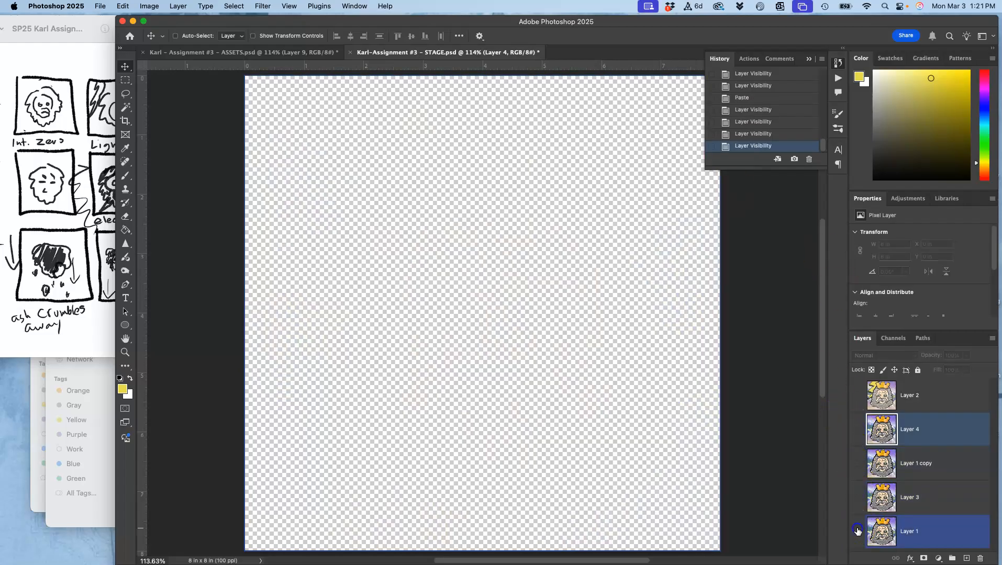
{"action": "left_click", "coordinate": [856, 531]}
{"action": "left_click", "coordinate": [855, 495]}
{"action": "left_click", "coordinate": [859, 476]}
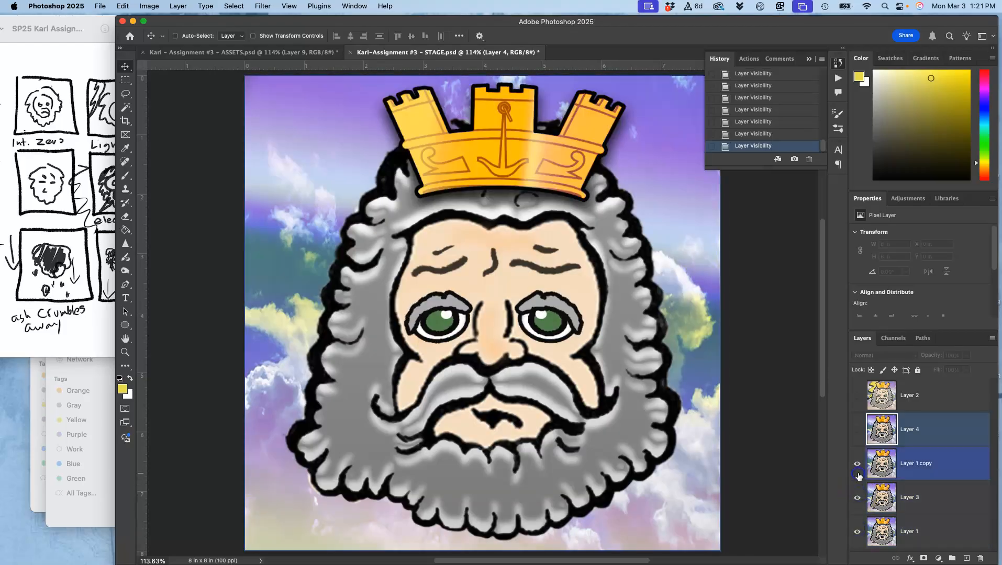
{"action": "left_click", "coordinate": [857, 429]}
Step: Compare the eye and brow changes between frames by repeatedly toggling the visibility of Layer 4, Layer 1 copy and Layer 3
{"action": "left_click", "coordinate": [858, 463]}
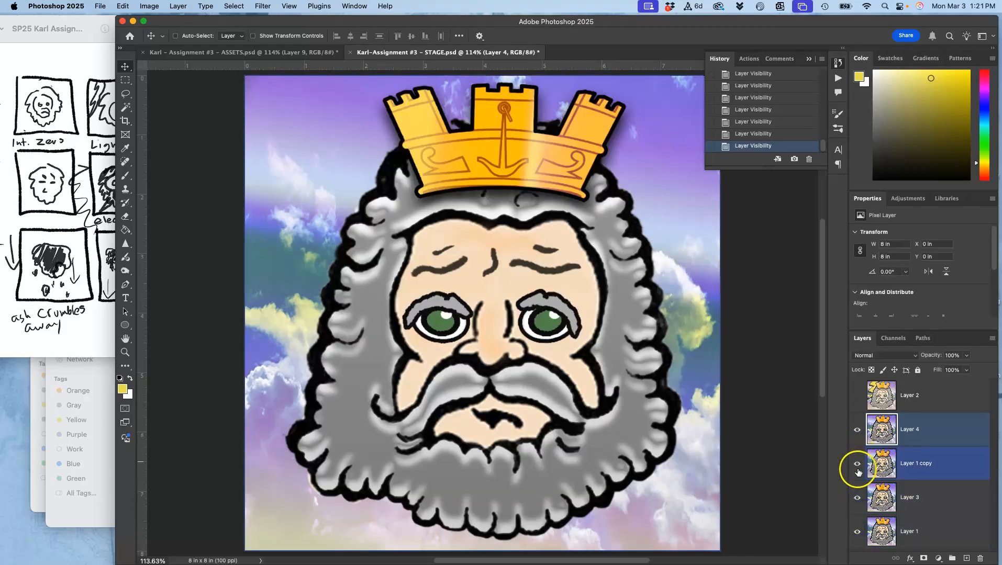
{"action": "left_click", "coordinate": [856, 435]}
{"action": "left_click", "coordinate": [856, 435]}
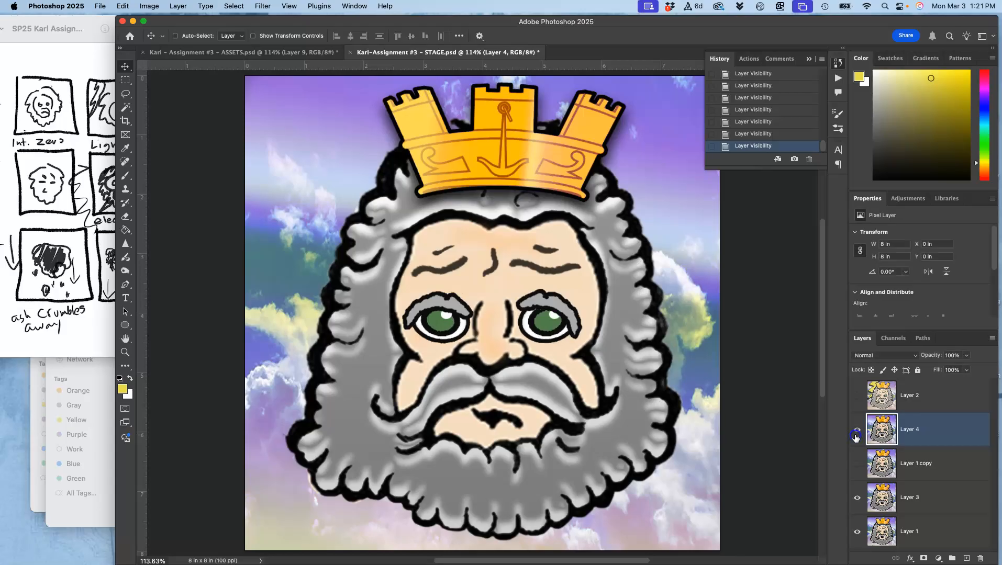
{"action": "left_click", "coordinate": [852, 496]}
{"action": "left_click", "coordinate": [857, 471]}
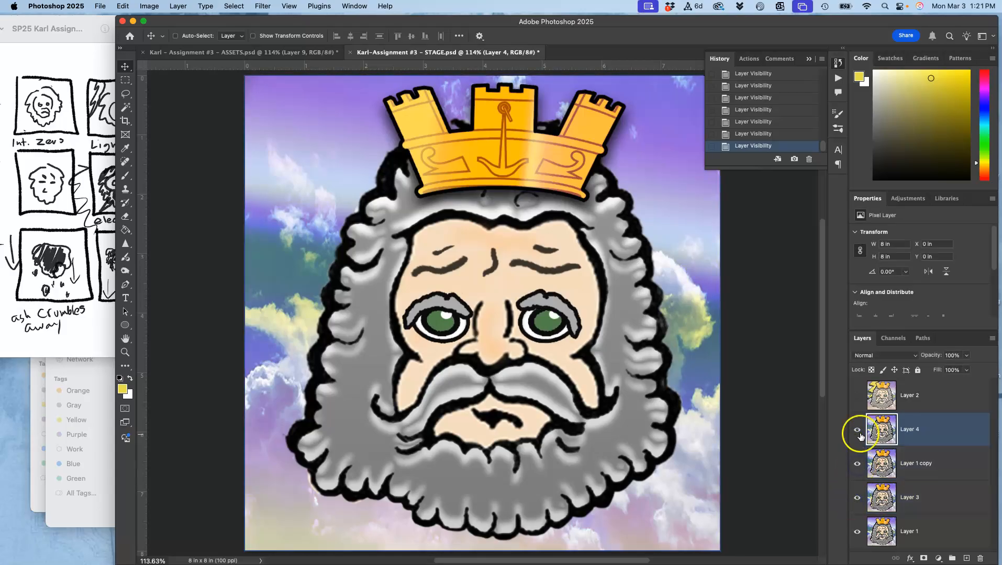
{"action": "left_click", "coordinate": [856, 463]}
{"action": "left_click", "coordinate": [857, 430]}
{"action": "left_click", "coordinate": [853, 497]}
{"action": "left_click", "coordinate": [857, 432]}
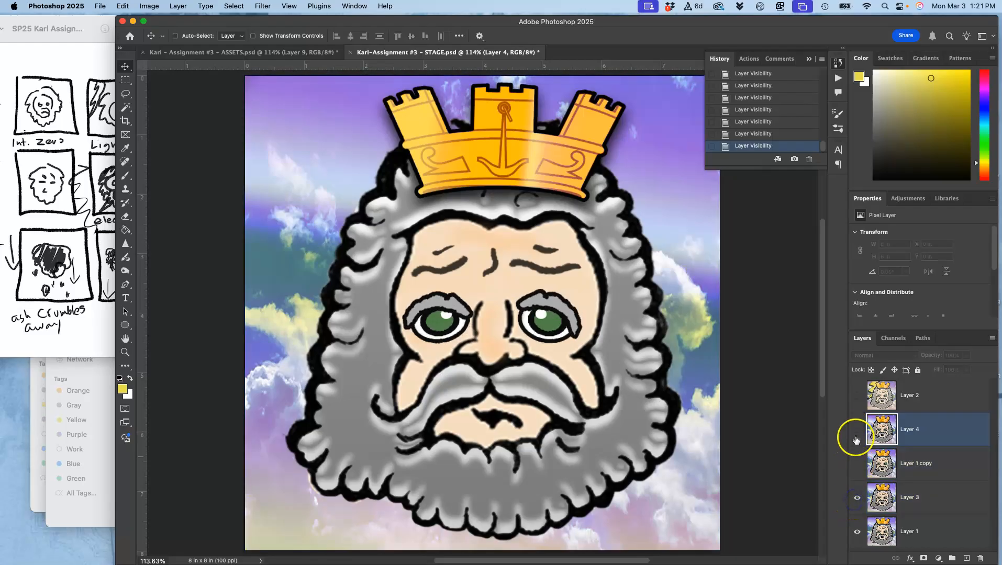
{"action": "left_click", "coordinate": [857, 464]}
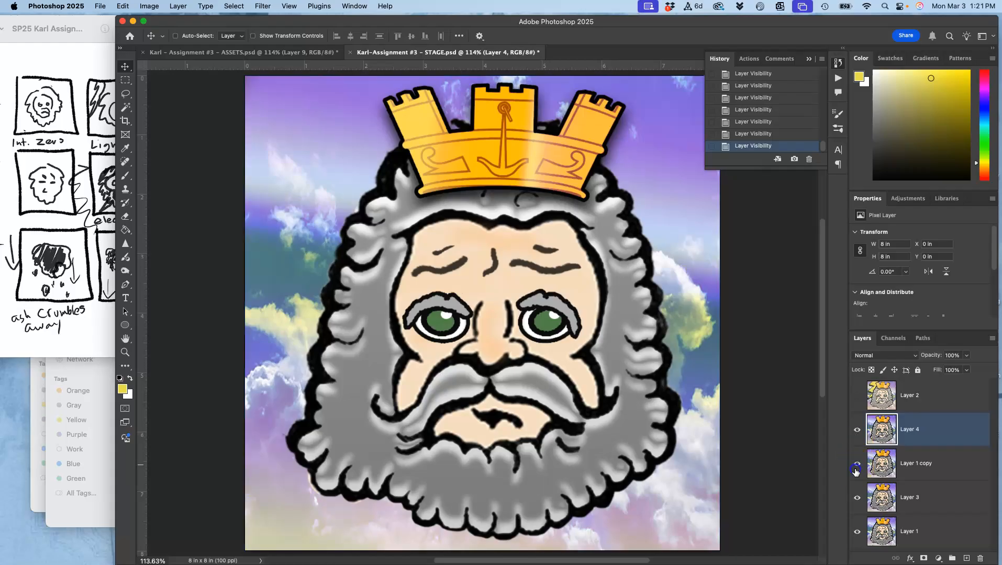
{"action": "left_click", "coordinate": [859, 431]}
{"action": "left_click", "coordinate": [856, 430]}
{"action": "left_click", "coordinate": [858, 464]}
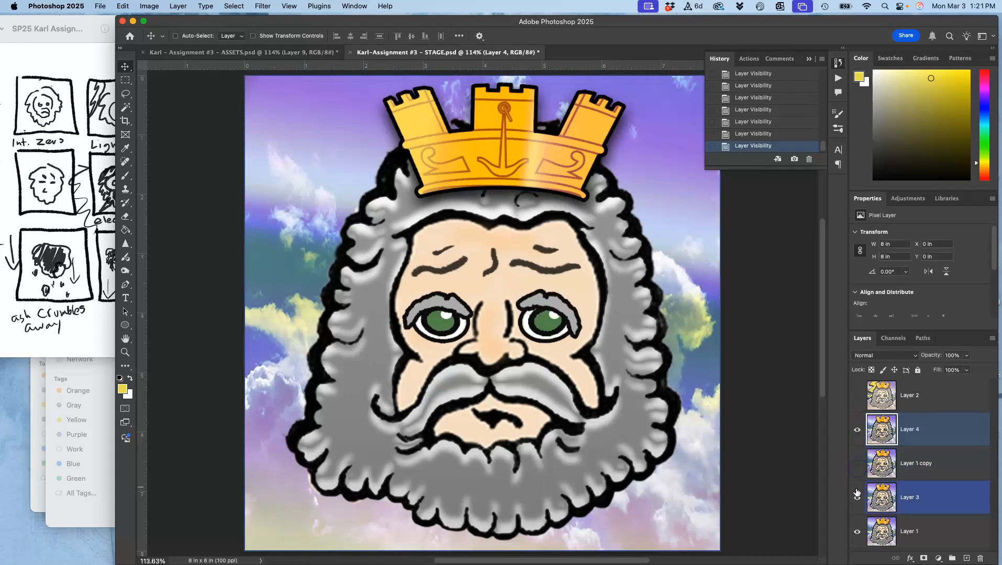
{"action": "left_click", "coordinate": [857, 464]}
Step: Show the lightning-bolt frame on Layer 2 and switch to the storyboard sketch in Preview
{"action": "left_click", "coordinate": [857, 398]}
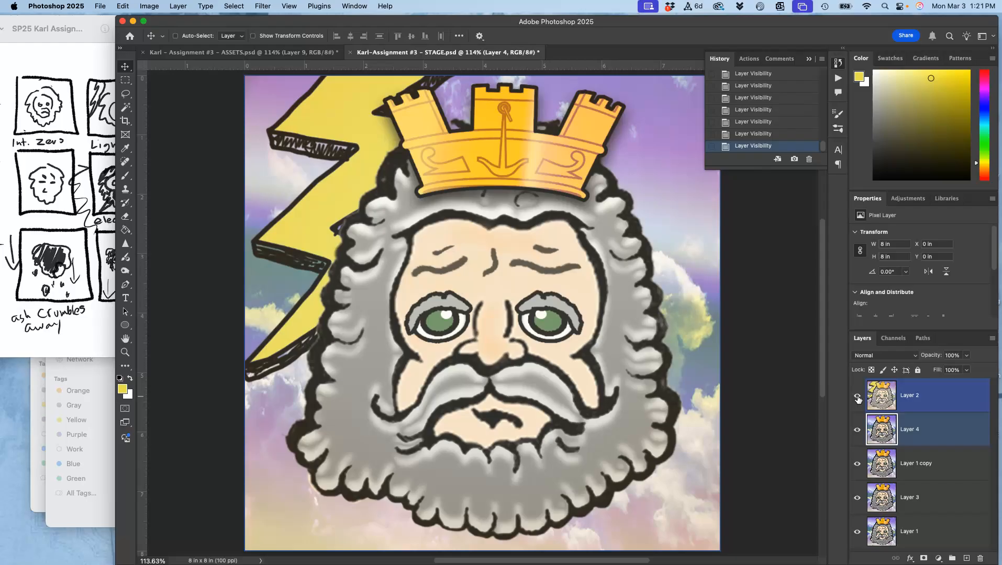
{"action": "left_click", "coordinate": [857, 398]}
{"action": "left_click", "coordinate": [857, 398]}
{"action": "left_click", "coordinate": [115, 156]}
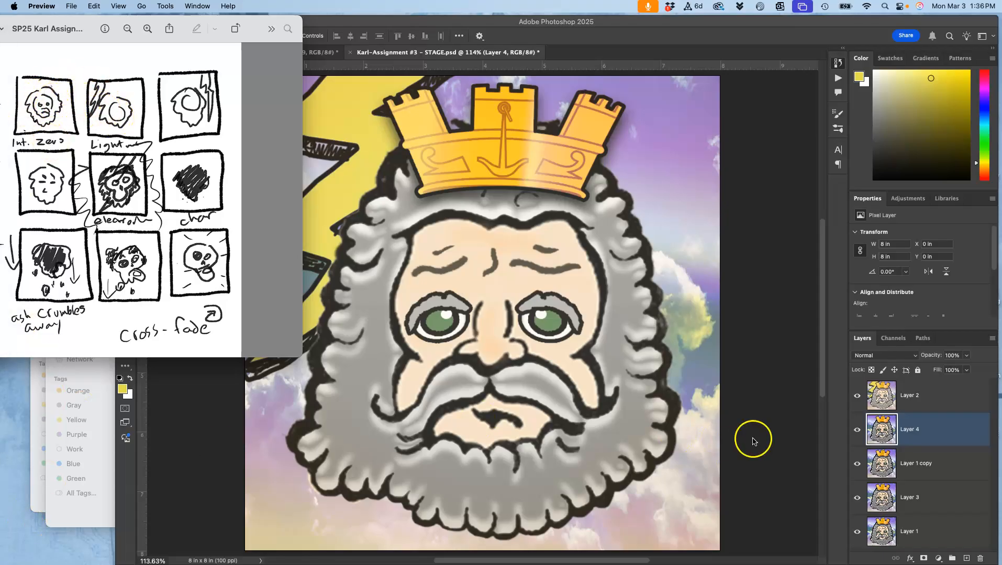
Step: Preview the STAGE frames by hiding Layer 2 down to Layer 3, showing them again from the lowest up, and check the storyboard in Preview
{"action": "left_click", "coordinate": [857, 396]}
{"action": "left_click", "coordinate": [856, 396]}
{"action": "left_click", "coordinate": [857, 429]}
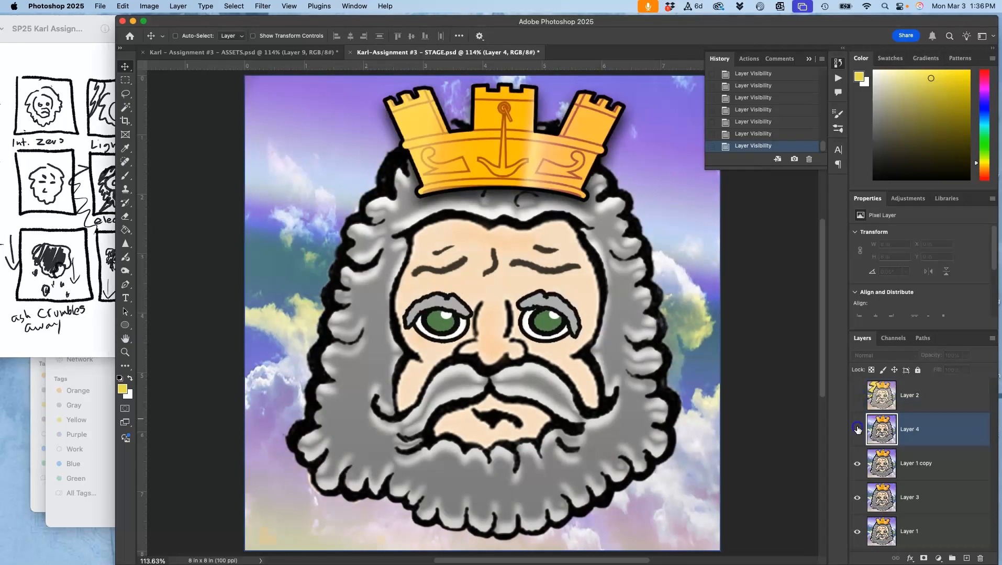
{"action": "left_click", "coordinate": [857, 463]}
{"action": "left_click", "coordinate": [856, 497]}
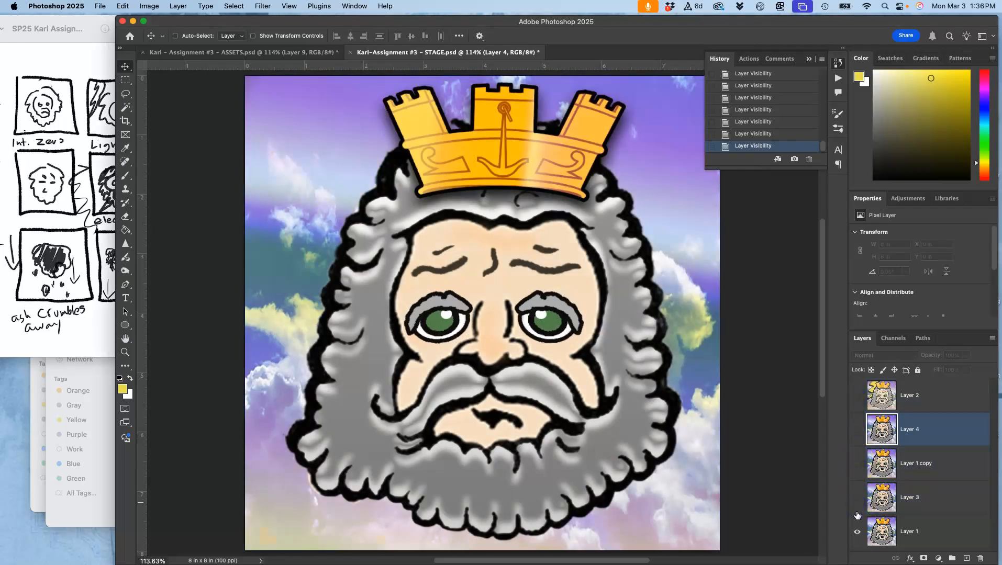
{"action": "left_click", "coordinate": [857, 498]}
{"action": "left_click", "coordinate": [857, 463]}
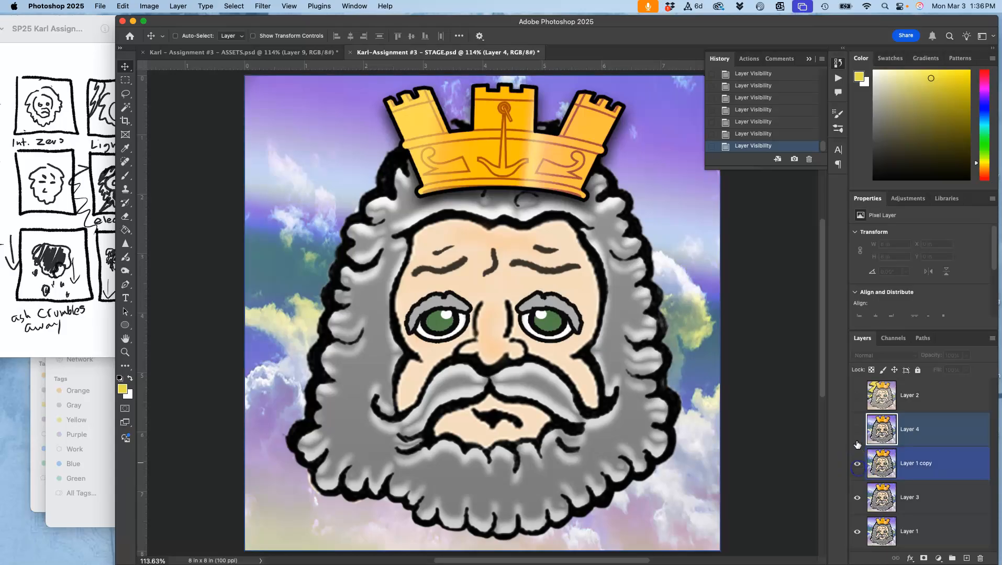
{"action": "left_click", "coordinate": [857, 429]}
{"action": "left_click", "coordinate": [856, 395]}
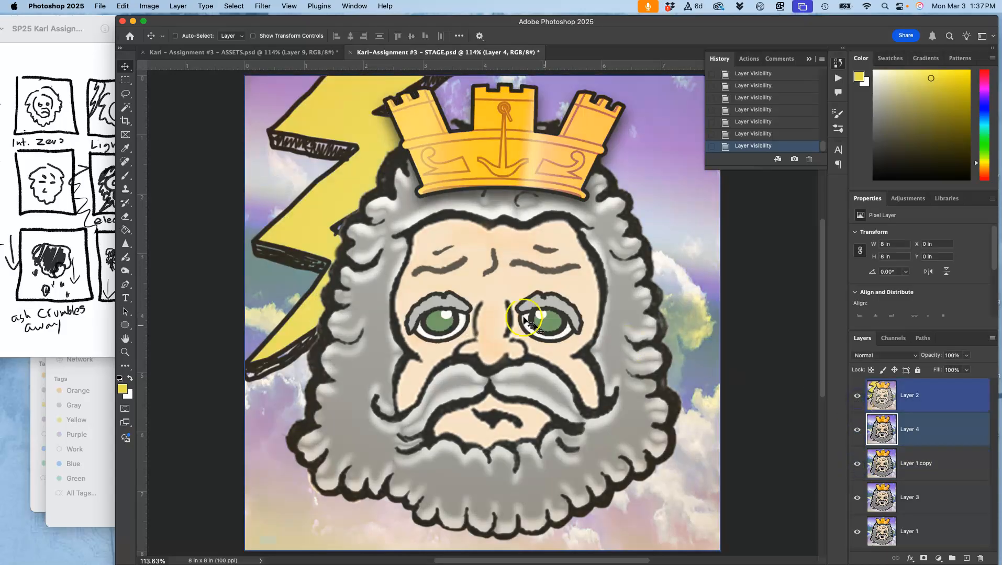
{"action": "left_click", "coordinate": [96, 121]}
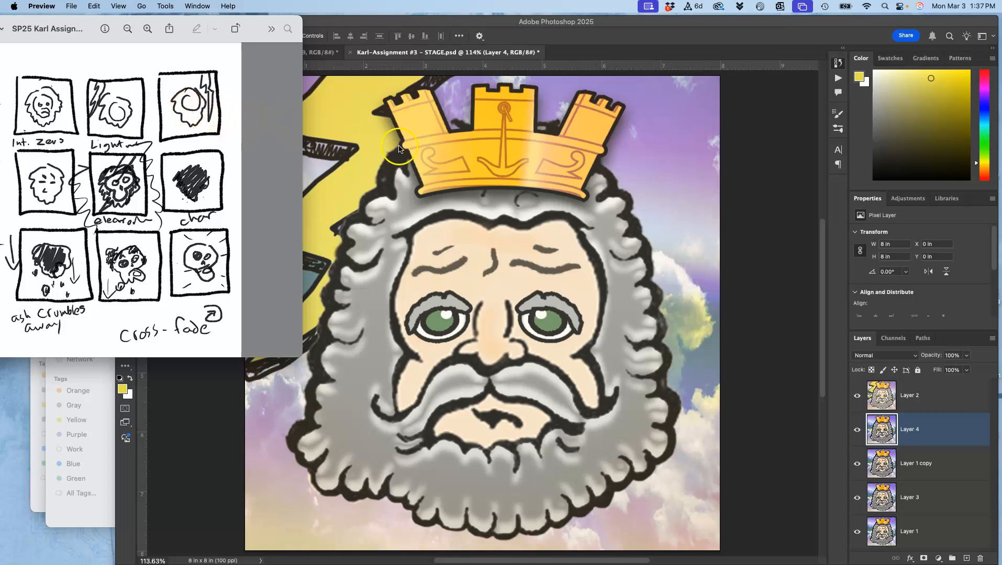
Step: Switch back to the ASSETS document in Photoshop, clear the canvas selection and delete the stamped Layer 9
{"action": "left_click", "coordinate": [313, 124]}
{"action": "left_click", "coordinate": [305, 55]}
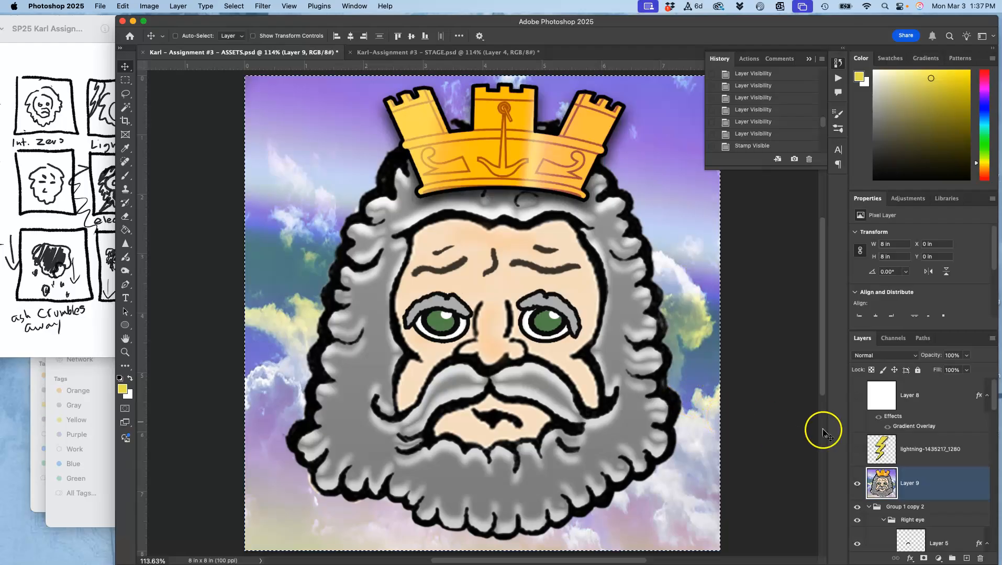
{"action": "key", "text": "super+d"}
{"action": "key", "text": "BackSpace"}
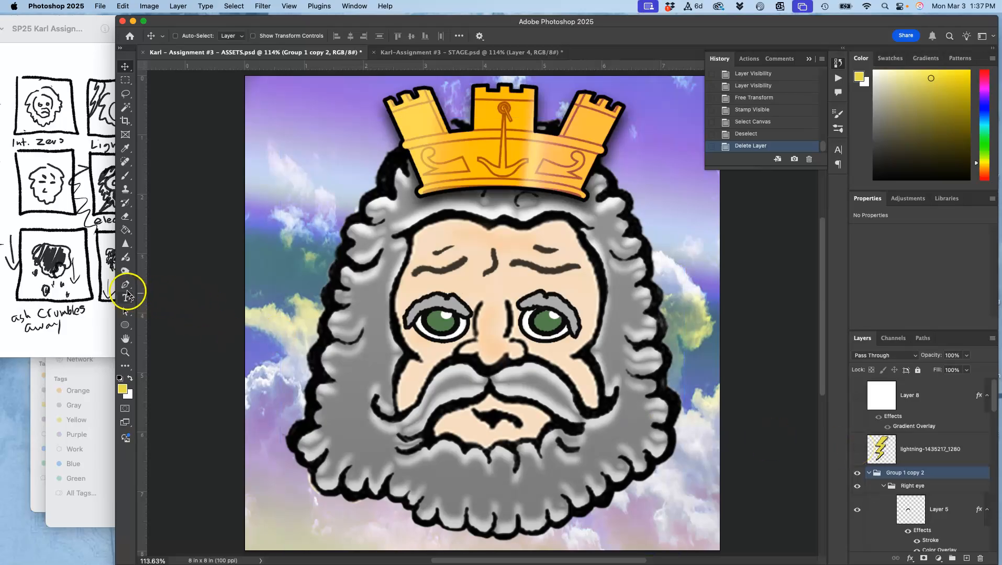
Step: Show the lightning-1435217_1280 copy layer behind the head and duplicate it
{"action": "left_click", "coordinate": [73, 249]}
{"action": "left_click", "coordinate": [487, 346]}
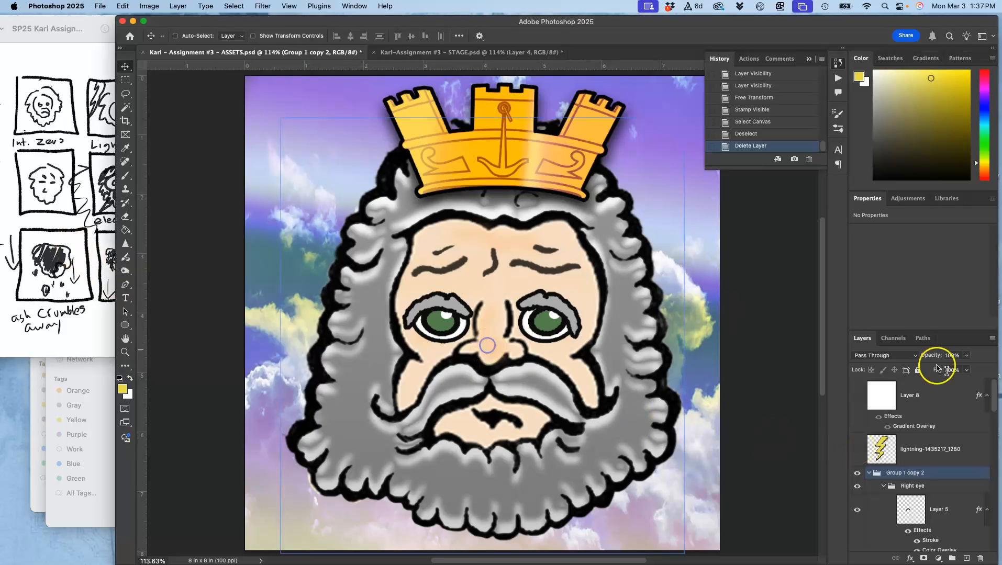
{"action": "scroll", "coordinate": [930, 435], "scroll_direction": "down", "scroll_amount": 10}
{"action": "scroll", "coordinate": [930, 436], "scroll_direction": "down", "scroll_amount": 10}
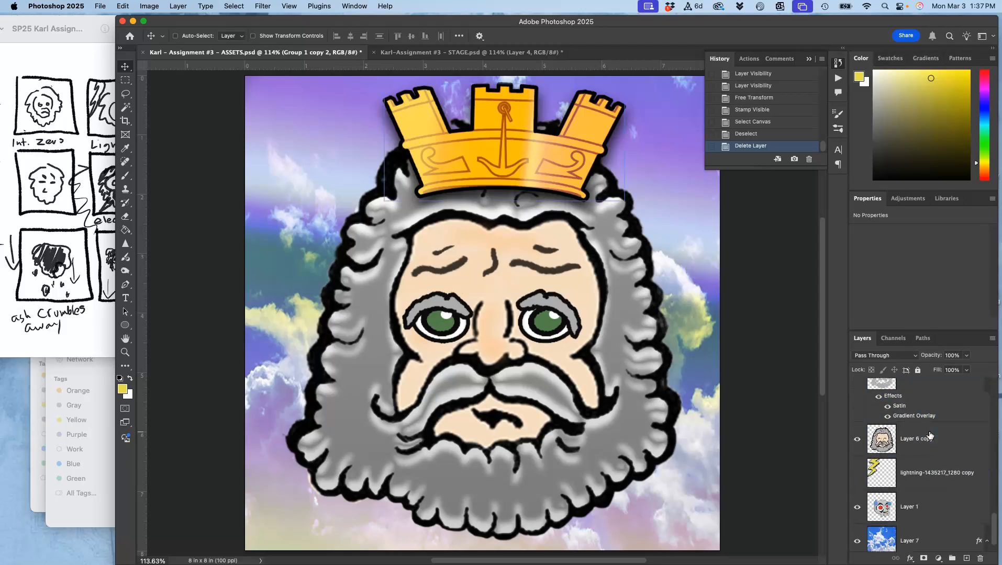
{"action": "left_click", "coordinate": [857, 447]}
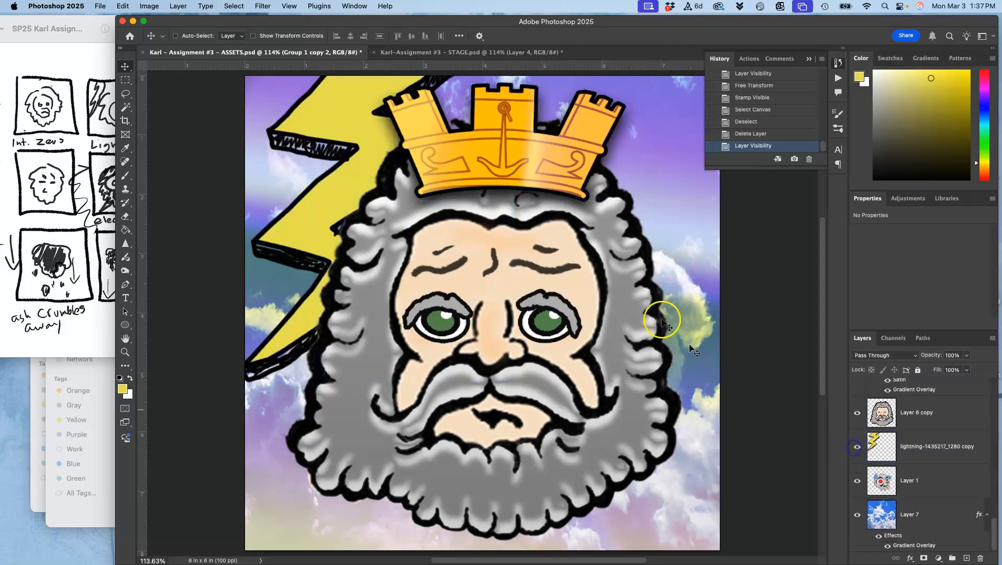
{"action": "left_click", "coordinate": [878, 433]}
{"action": "left_click", "coordinate": [909, 454]}
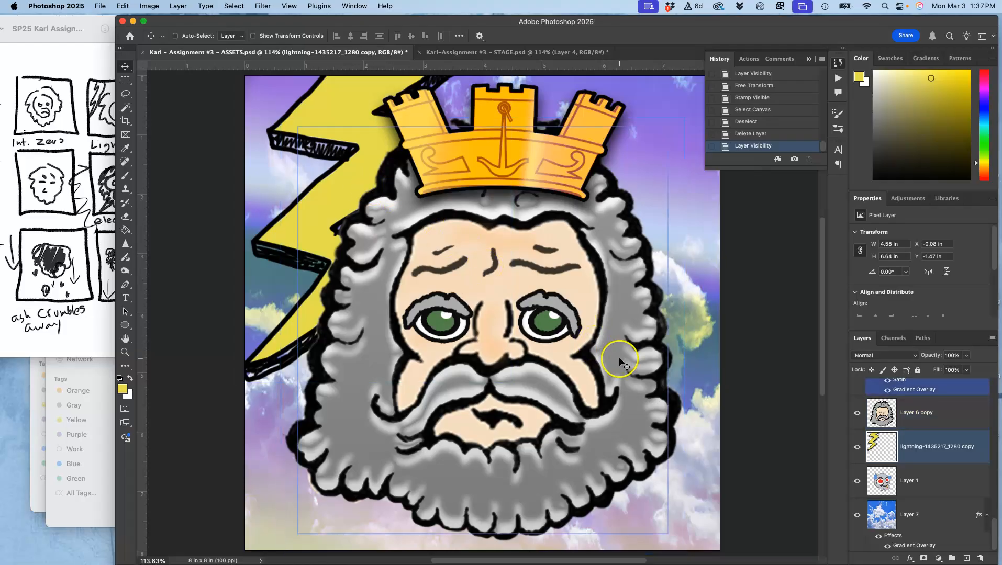
{"action": "key", "text": "super+j"}
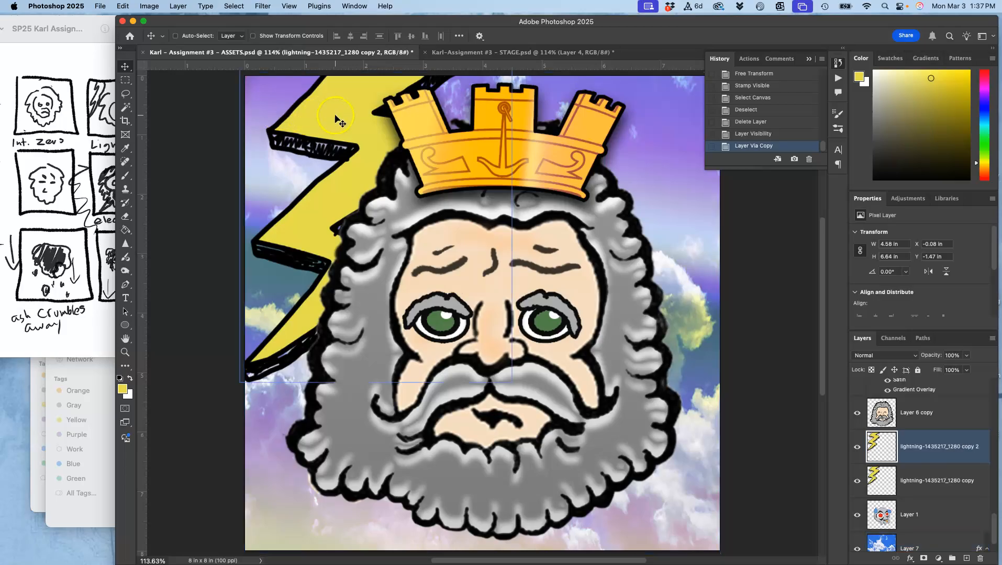
Step: Move the duplicated bolt to the opposite side of the head and rotate it to -33.25° with Free Transform
{"action": "left_click_drag", "start_coordinate": [335, 117], "coordinate": [598, 160]}
{"action": "key", "text": "super+t"}
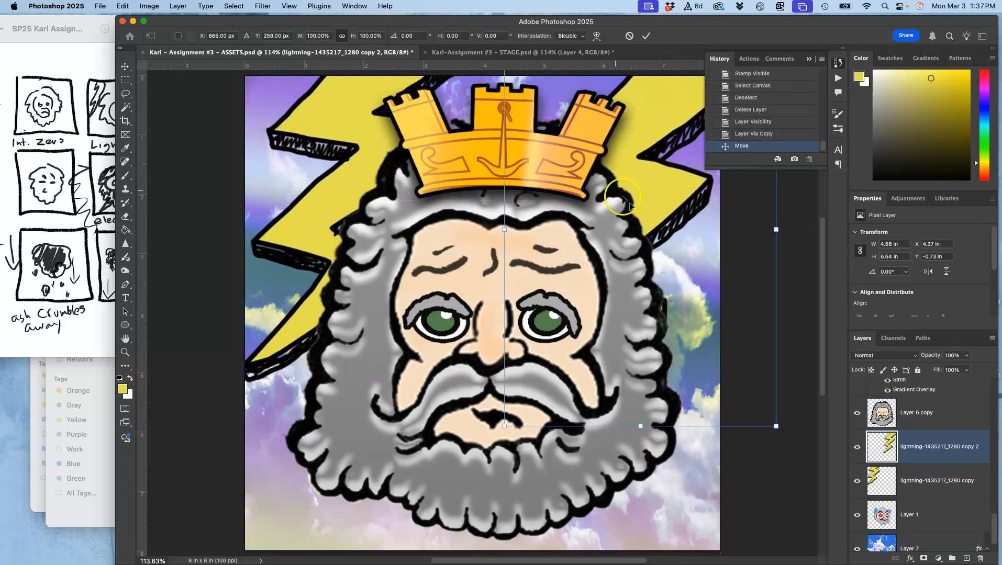
{"action": "left_click_drag", "start_coordinate": [782, 445], "coordinate": [766, 281]}
{"action": "left_click", "coordinate": [663, 172]}
{"action": "mouse_move", "coordinate": [651, 184]}
{"action": "left_mouse_down"}
{"action": "mouse_move", "coordinate": [658, 212]}
{"action": "mouse_move", "coordinate": [654, 204]}
{"action": "left_mouse_up"}
{"action": "left_click", "coordinate": [657, 459]}
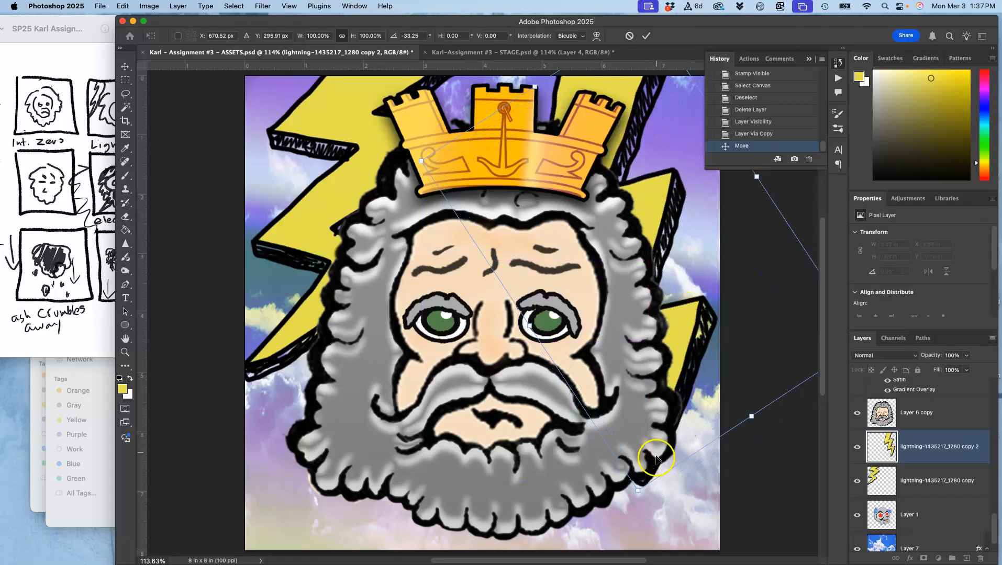
Step: Enlarge the rotated bolt to about 131% wide and 118% high, fit its tip inside the canvas, and hide the original bolt copy
{"action": "left_click_drag", "start_coordinate": [640, 491], "coordinate": [607, 343]}
{"action": "key", "text": "super+minus"}
{"action": "key", "text": "super+minus"}
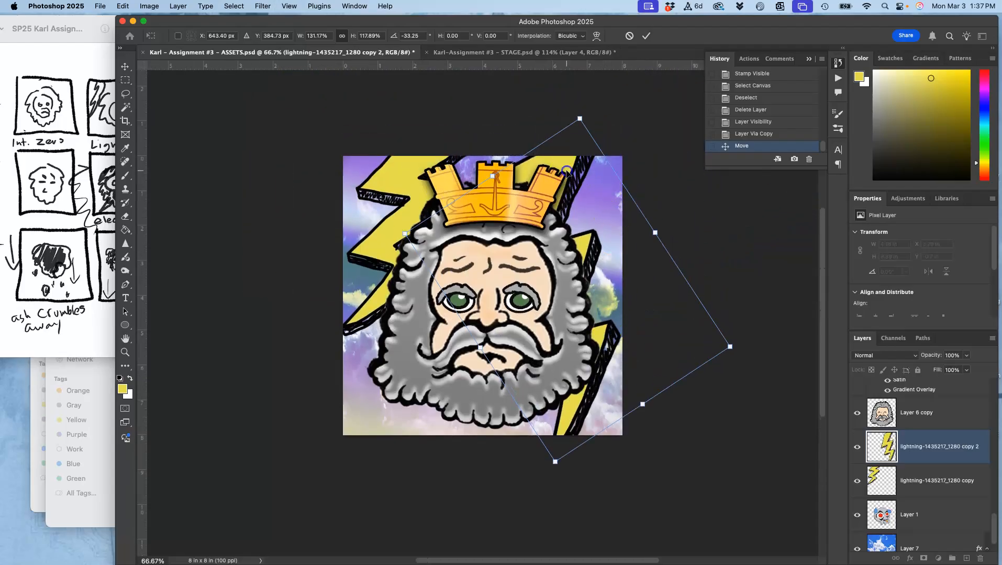
{"action": "left_click_drag", "start_coordinate": [567, 173], "coordinate": [566, 150]}
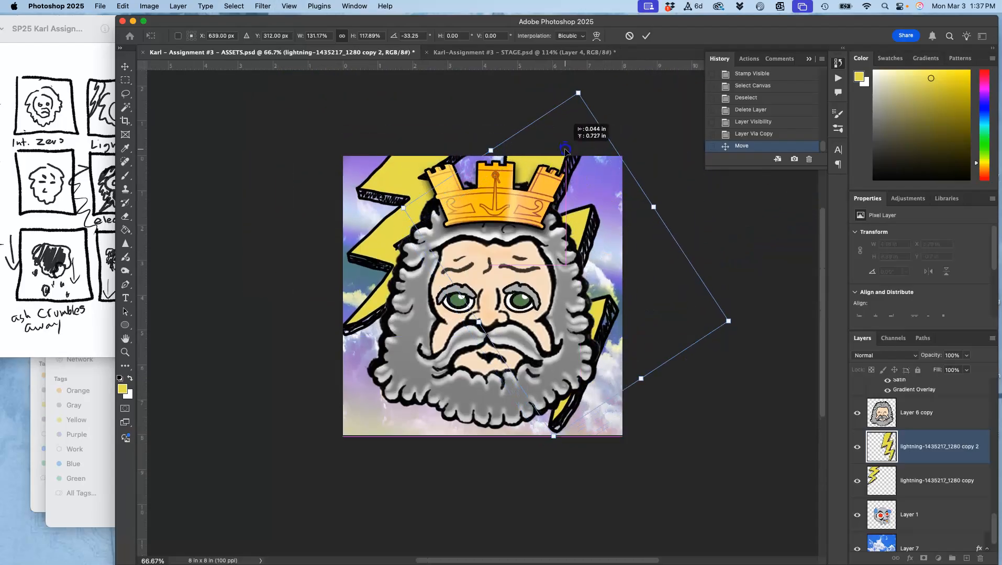
{"action": "left_click_drag", "start_coordinate": [566, 150], "coordinate": [566, 149]}
{"action": "key", "text": "Return"}
{"action": "left_click", "coordinate": [857, 479]}
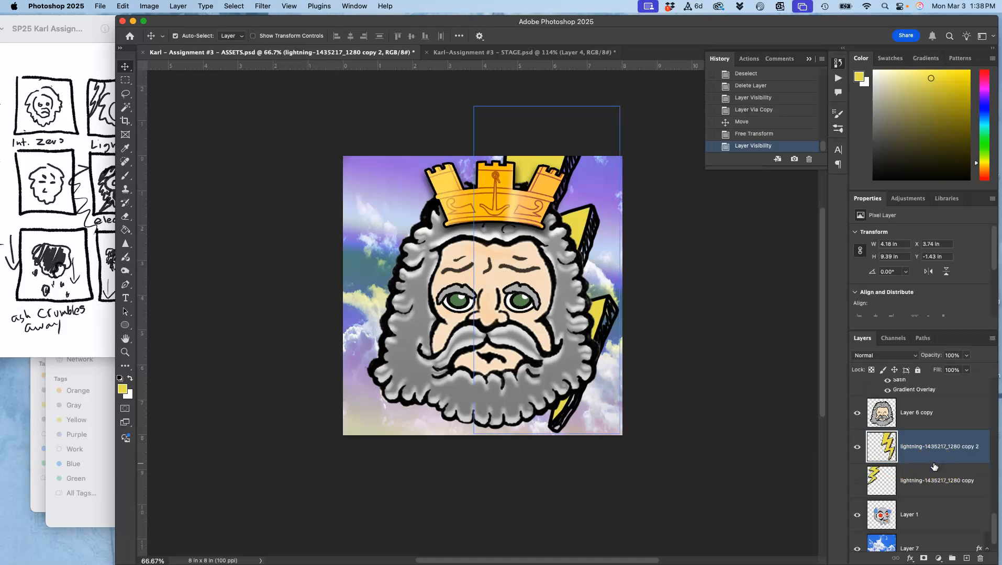
Step: Bring the lightning-1435217_1280 copy 2 layer forward until it sits directly below Layer 8, and show Layer 8
{"action": "key", "text": "super+bracketright"}
{"action": "key", "text": "super+bracketright"}
{"action": "key", "text": "super+bracketright"}
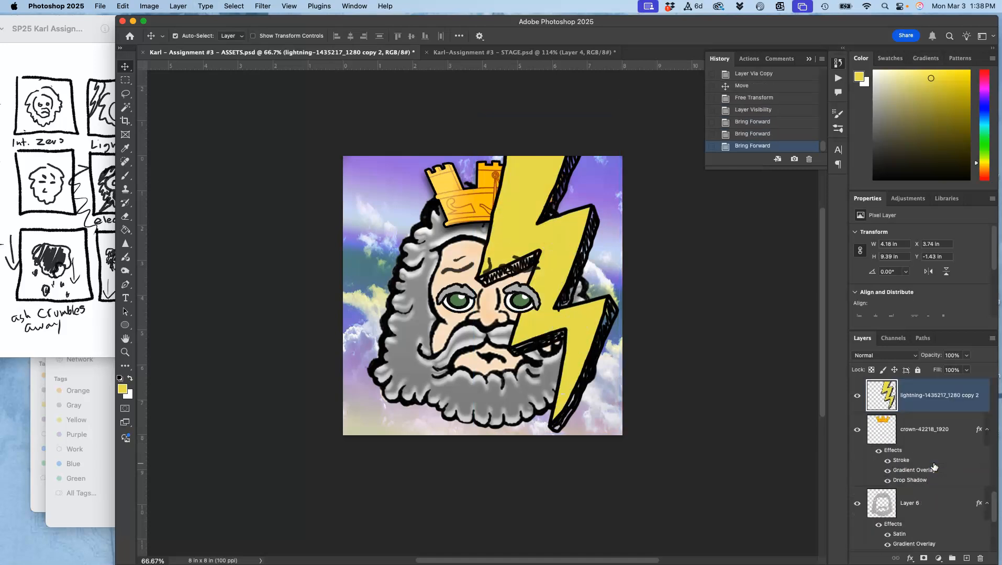
{"action": "key", "text": "super+bracketright"}
{"action": "key", "text": "super+bracketright"}
{"action": "key", "text": "super+bracketright"}
{"action": "key", "text": "super+bracketright"}
{"action": "key", "text": "super+bracketright"}
{"action": "key", "text": "super+bracketright"}
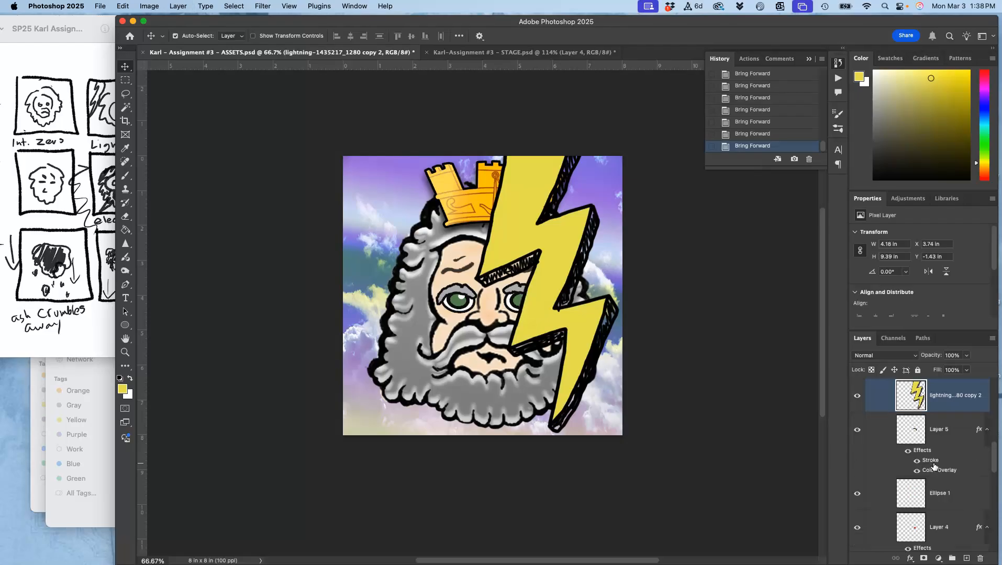
{"action": "key", "text": "super+bracketright"}
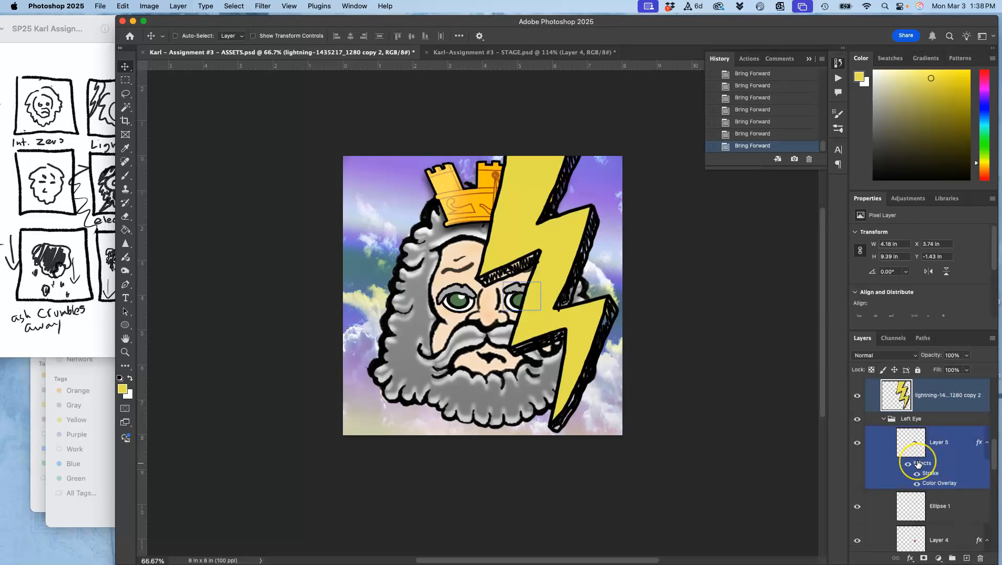
{"action": "scroll", "coordinate": [917, 464], "scroll_direction": "up", "scroll_amount": 3}
{"action": "key", "text": "super+bracketright"}
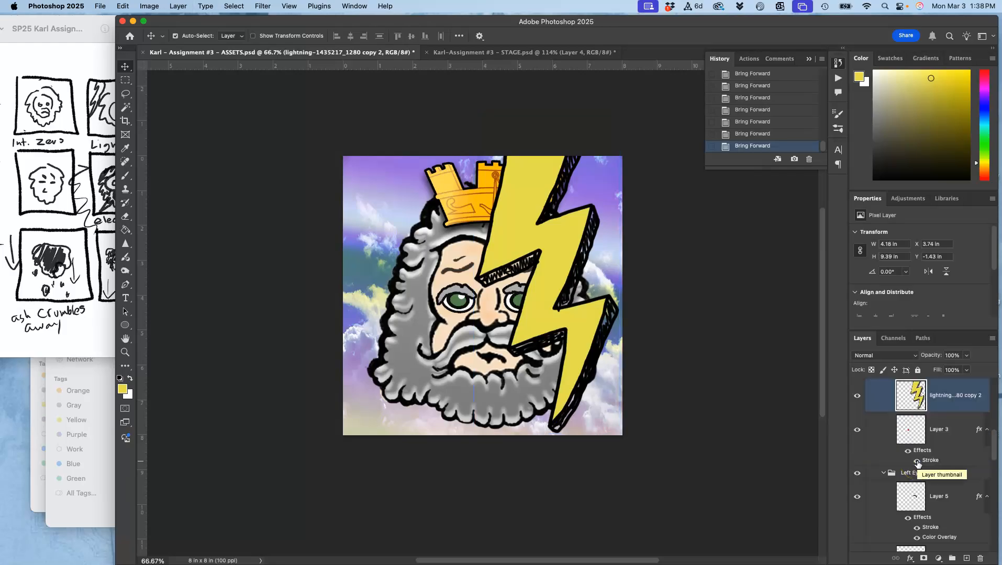
{"action": "key", "text": "super+bracketleft"}
{"action": "key", "text": "super+bracketleft"}
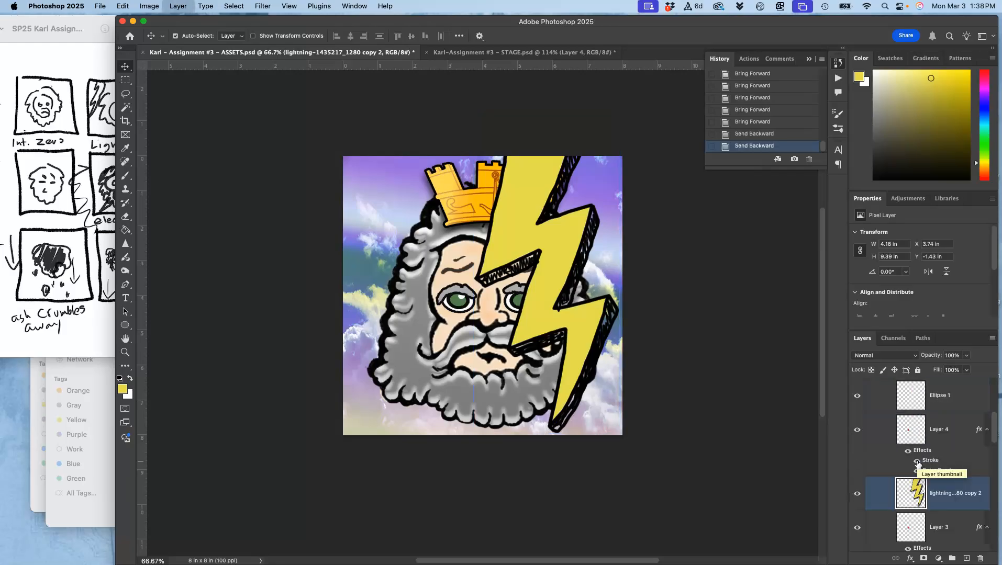
{"action": "key", "text": "super+bracketright"}
{"action": "key", "text": "super+bracketright"}
{"action": "key", "text": "super+bracketright"}
{"action": "key", "text": "super+bracketright"}
{"action": "key", "text": "super+bracketright"}
{"action": "key", "text": "super+bracketright"}
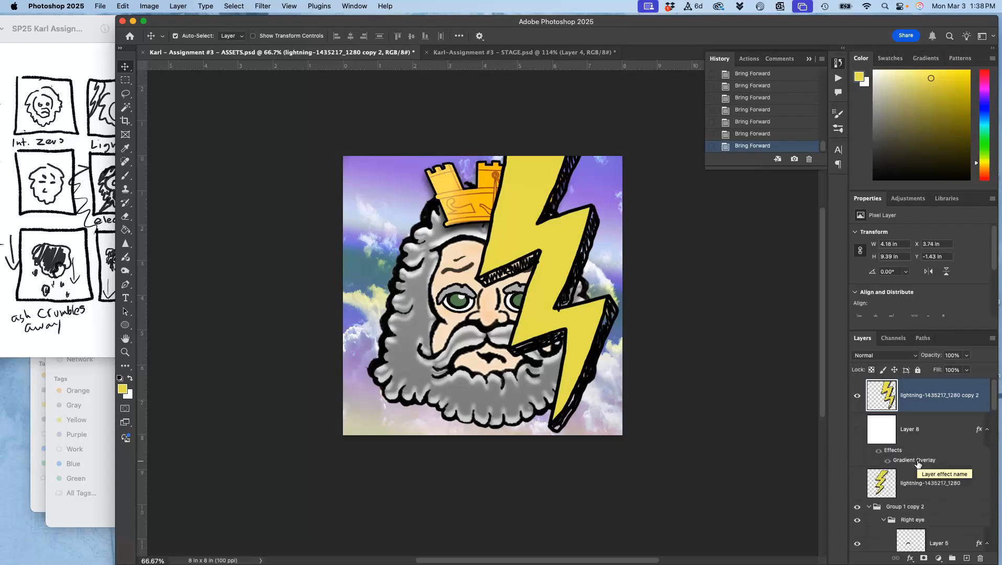
{"action": "key", "text": "super+bracketleft"}
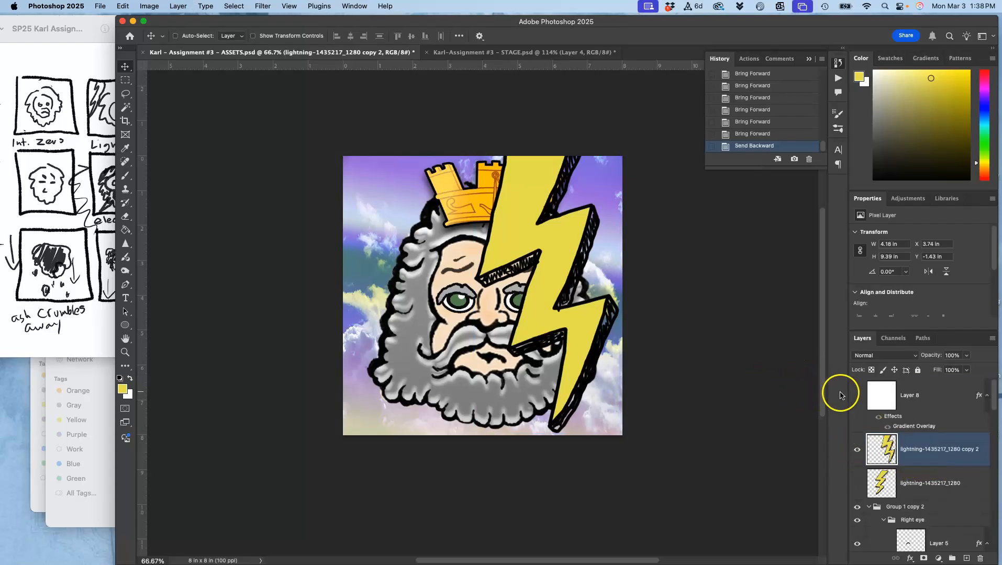
{"action": "left_click", "coordinate": [858, 398]}
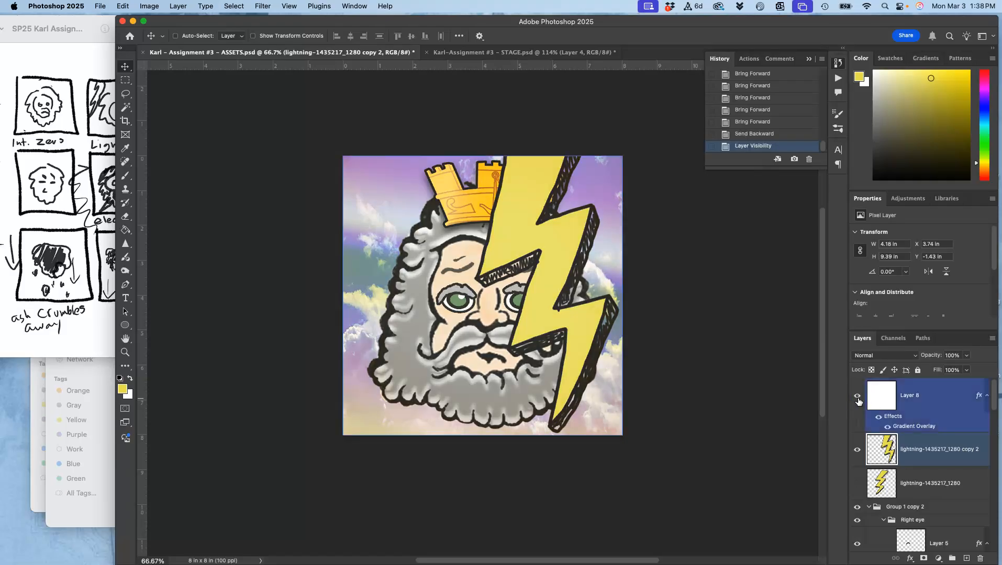
{"action": "left_click", "coordinate": [907, 400]}
{"action": "left_click", "coordinate": [921, 401], "text": "super"}
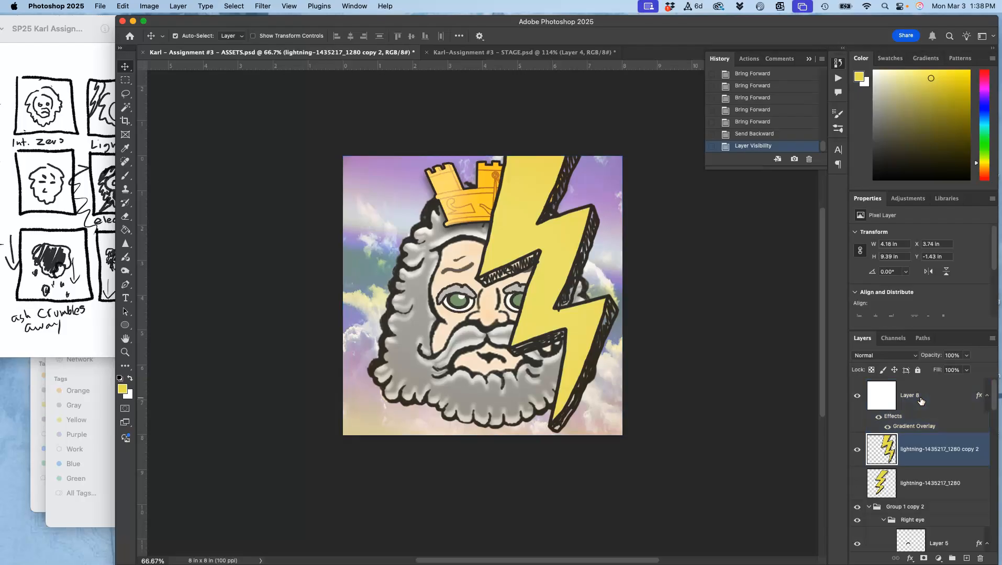
{"action": "key", "text": "super+j"}
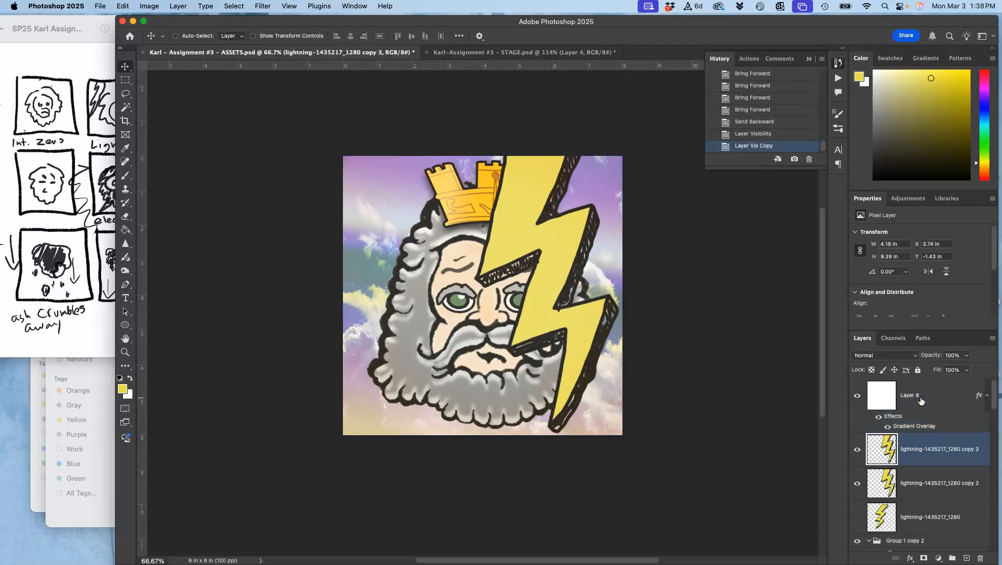
{"action": "left_click", "coordinate": [921, 401], "text": "super"}
{"action": "key", "text": "super+z"}
{"action": "left_click", "coordinate": [930, 399]}
{"action": "key", "text": "super+j"}
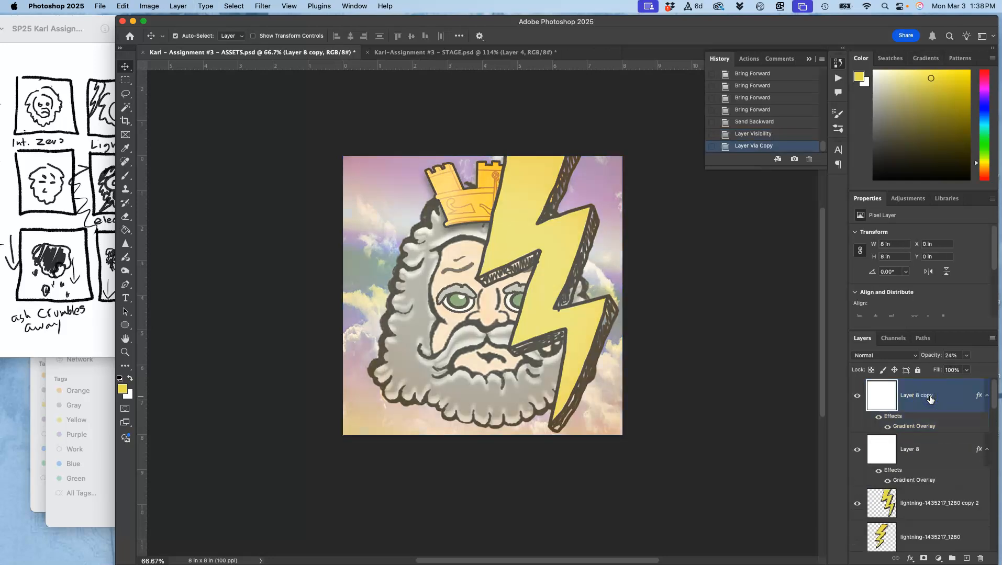
{"action": "left_click", "coordinate": [966, 356]}
{"action": "key", "text": "super+z"}
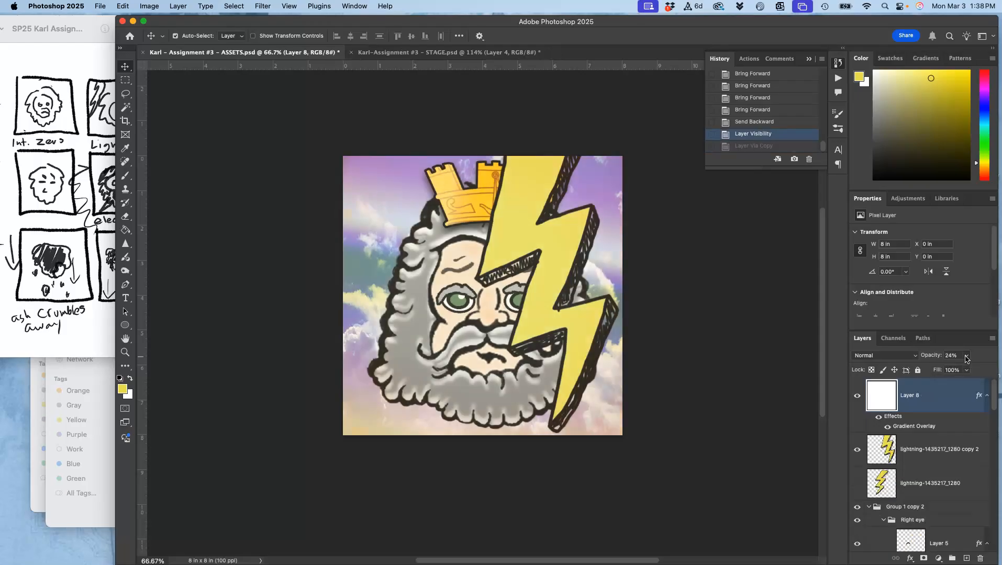
Step: Set the opacity of Layer 8, the gradient overlay layer, to 38%
{"action": "left_click", "coordinate": [966, 358]}
{"action": "left_click_drag", "start_coordinate": [970, 372], "coordinate": [961, 373]}
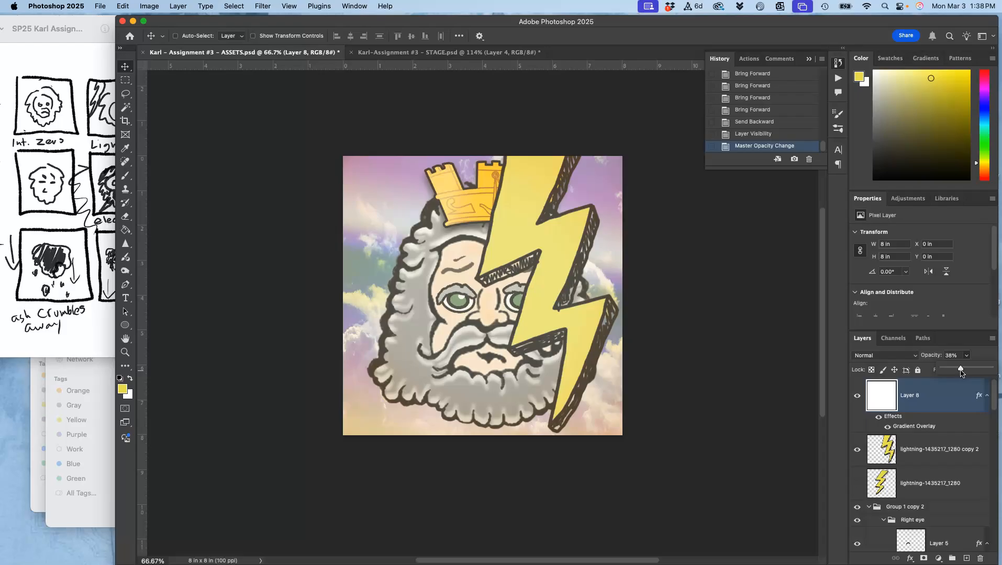
{"action": "left_click", "coordinate": [914, 447]}
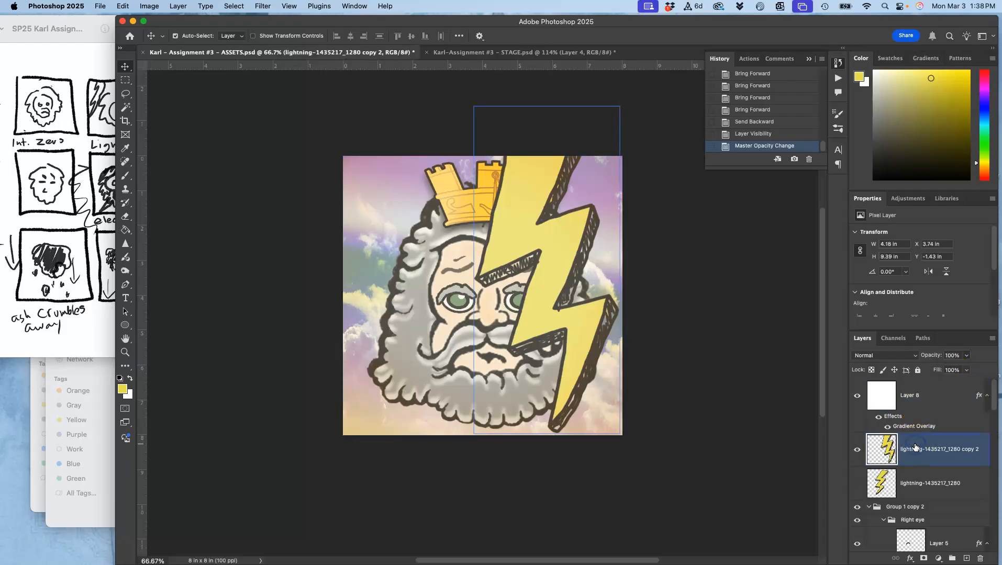
{"action": "key", "text": "super+bracketright"}
{"action": "key", "text": "super+bracketleft"}
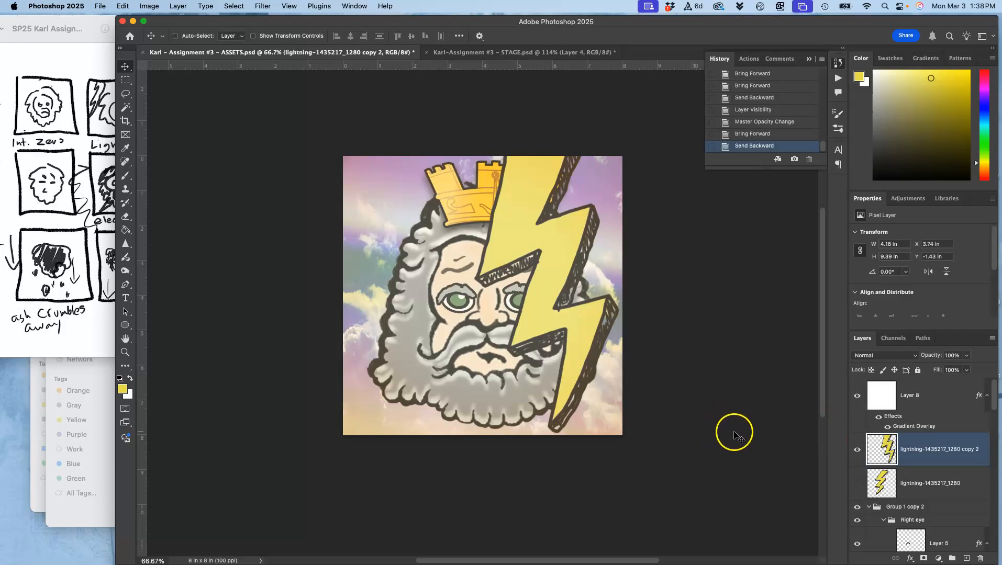
{"action": "left_click", "coordinate": [505, 53]}
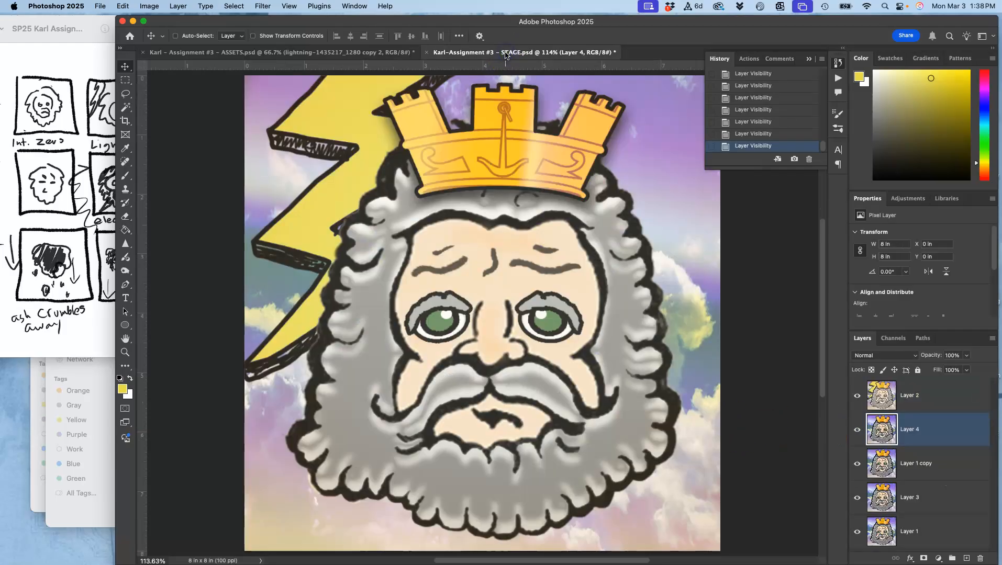
{"action": "left_click", "coordinate": [348, 51]}
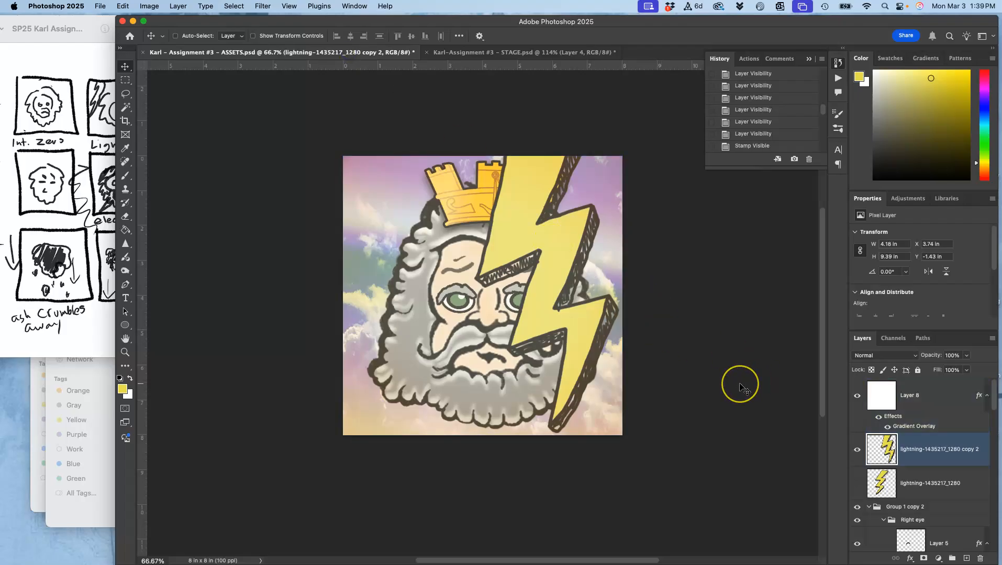
{"action": "key", "text": "super+a"}
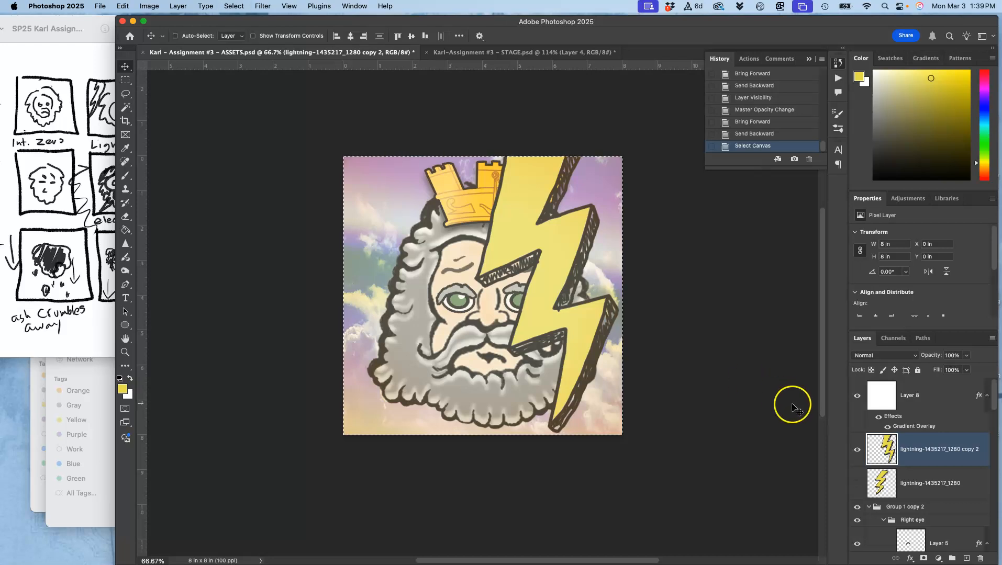
{"action": "key", "text": "super+d"}
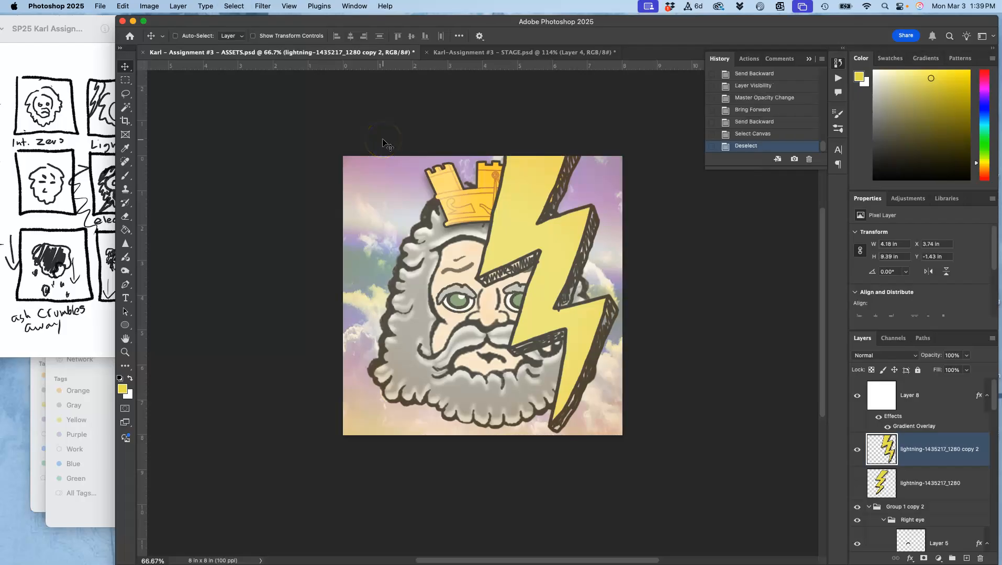
Step: Stamp all visible layers of the lightning composition into a new layer above Layer 8, the gradient overlay layer
{"action": "key", "text": "alt+bracketright"}
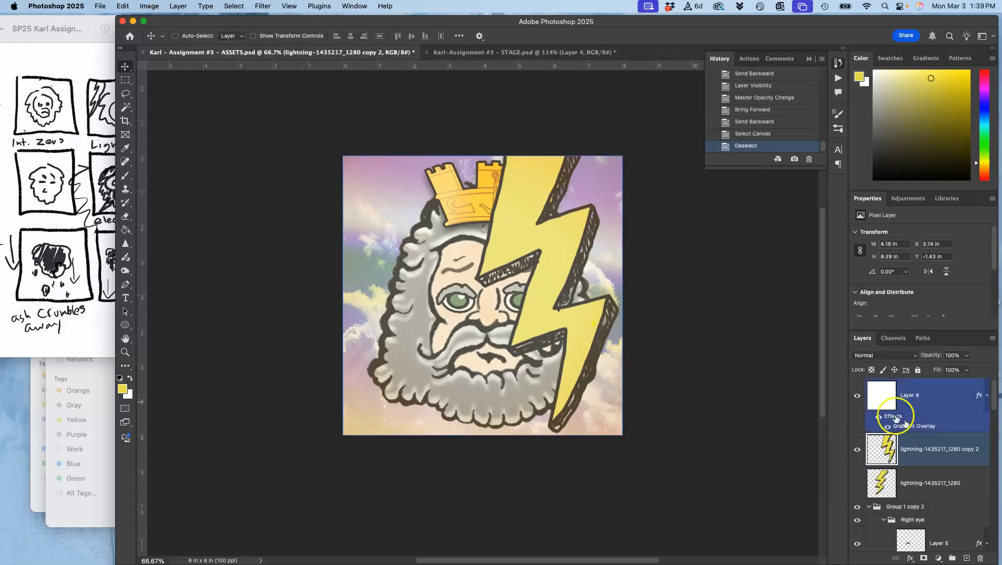
{"action": "key", "text": "3"}
{"action": "key", "text": "8"}
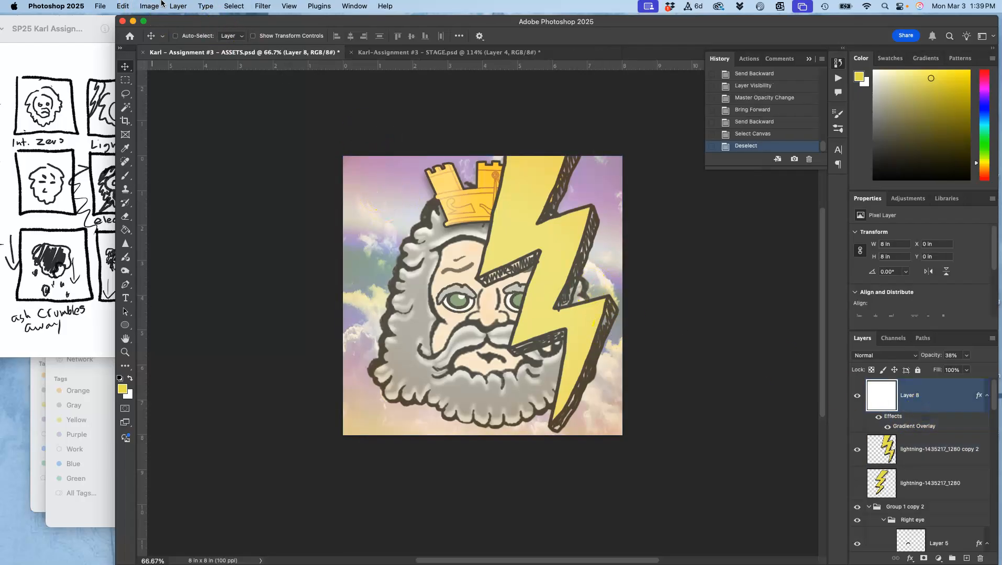
{"action": "left_click", "coordinate": [178, 5]}
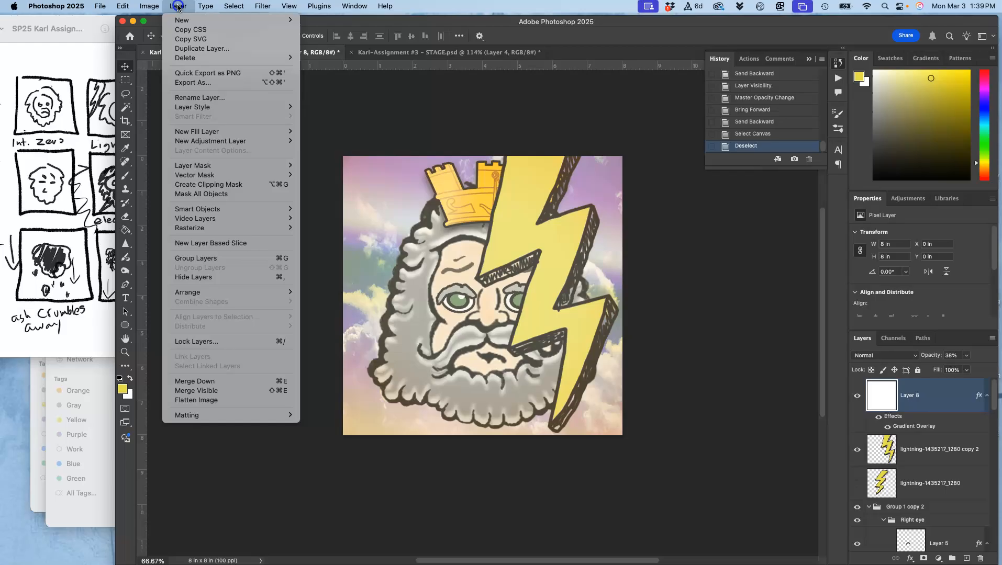
{"action": "left_click", "coordinate": [200, 391], "text": "alt"}
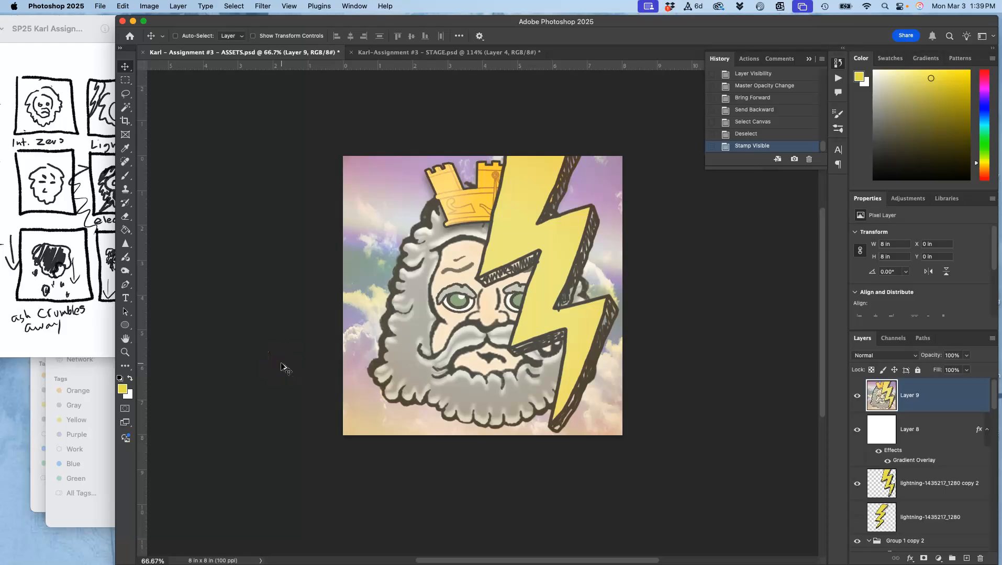
Step: Copy the full canvas of the stamped lightning frame and paste it into the STAGE document
{"action": "key", "text": "super+a"}
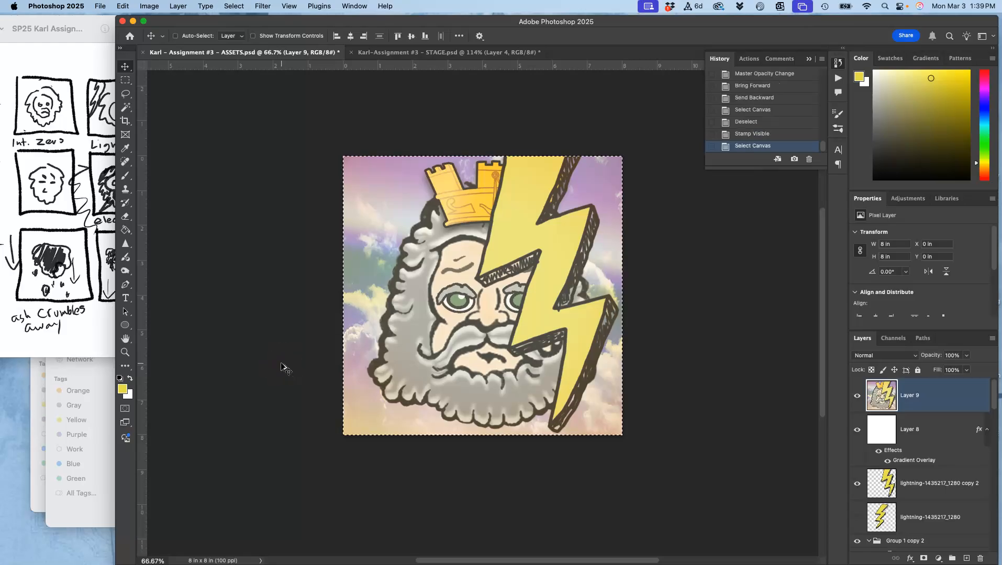
{"action": "left_click", "coordinate": [289, 43]}
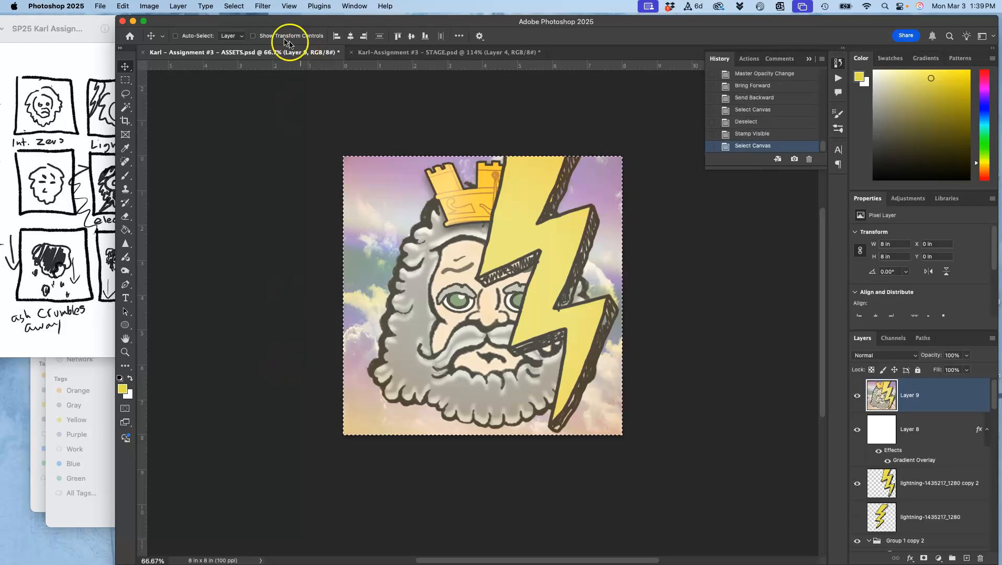
{"action": "left_click", "coordinate": [178, 5]}
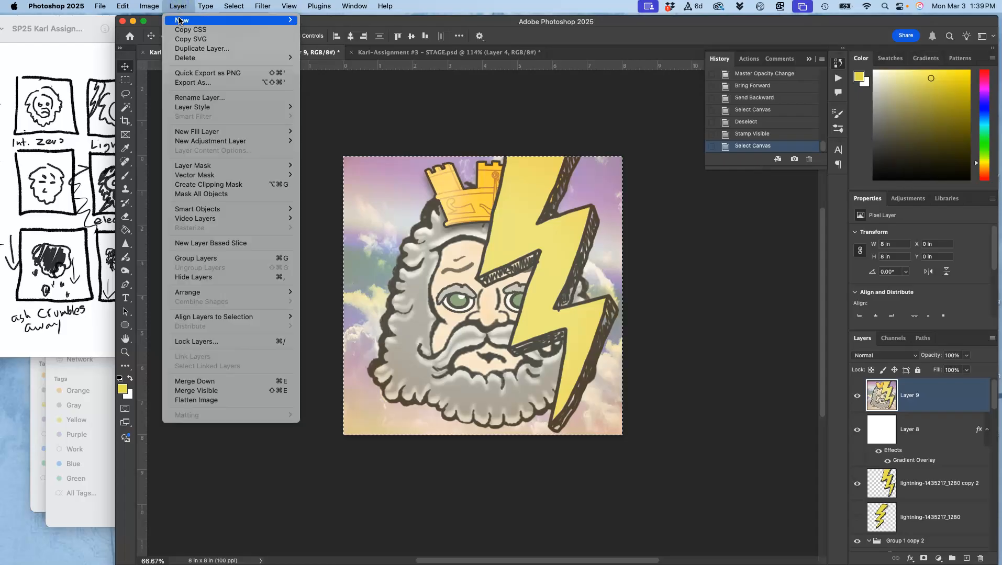
{"action": "left_click", "coordinate": [146, 7]}
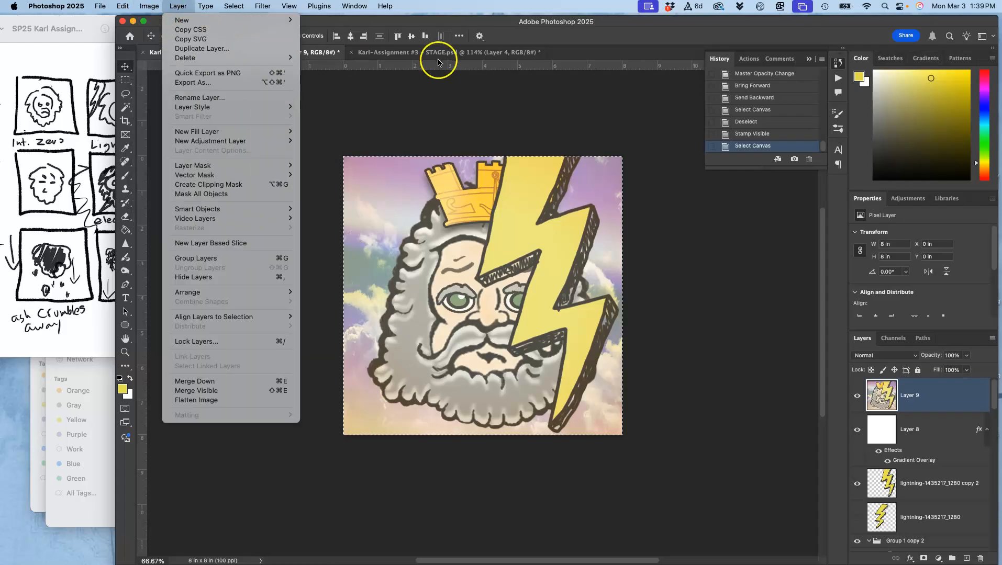
{"action": "left_click", "coordinate": [438, 52]}
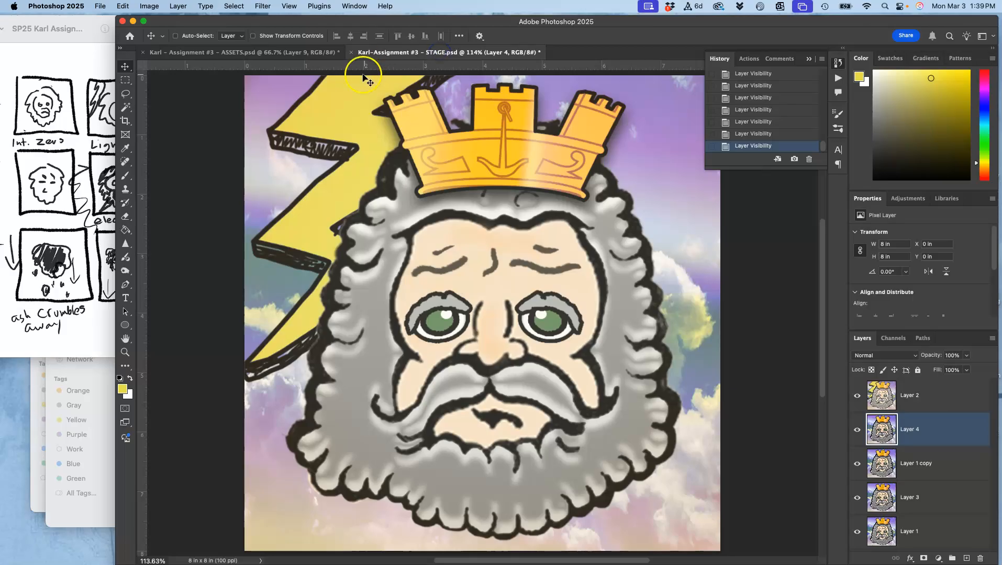
{"action": "key", "text": "super+v"}
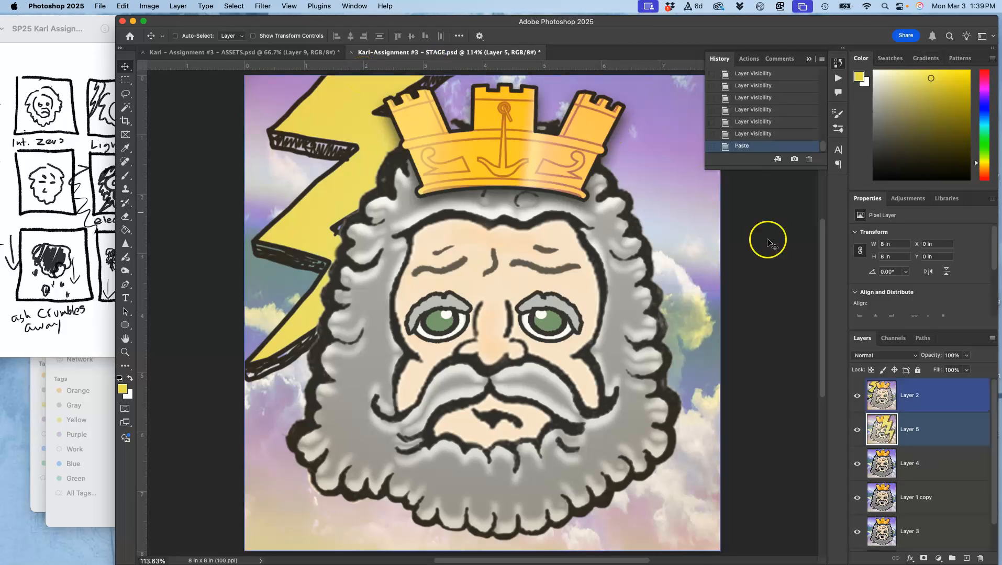
Step: Move the pasted lightning frame, Layer 5, above Layer 2 and toggle its visibility to compare it with the frame below
{"action": "left_click", "coordinate": [905, 425]}
{"action": "left_click_drag", "start_coordinate": [905, 425], "coordinate": [903, 388]}
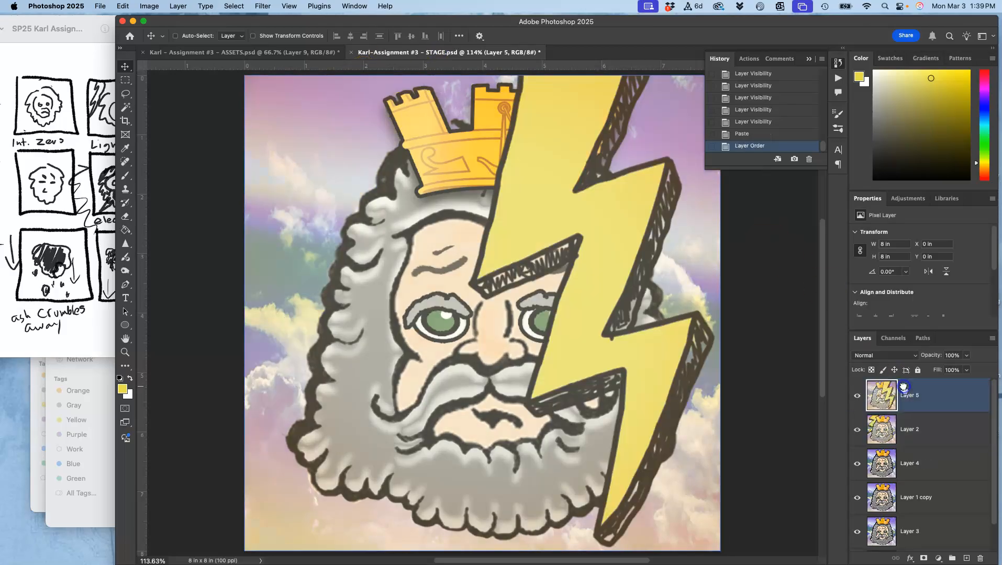
{"action": "left_click", "coordinate": [859, 407]}
{"action": "left_click", "coordinate": [859, 406]}
{"action": "left_click", "coordinate": [859, 407]}
{"action": "left_click", "coordinate": [858, 406]}
Step: Duplicate Layer 4 and place the copy between Layer 2 and Layer 5
{"action": "left_click", "coordinate": [906, 462]}
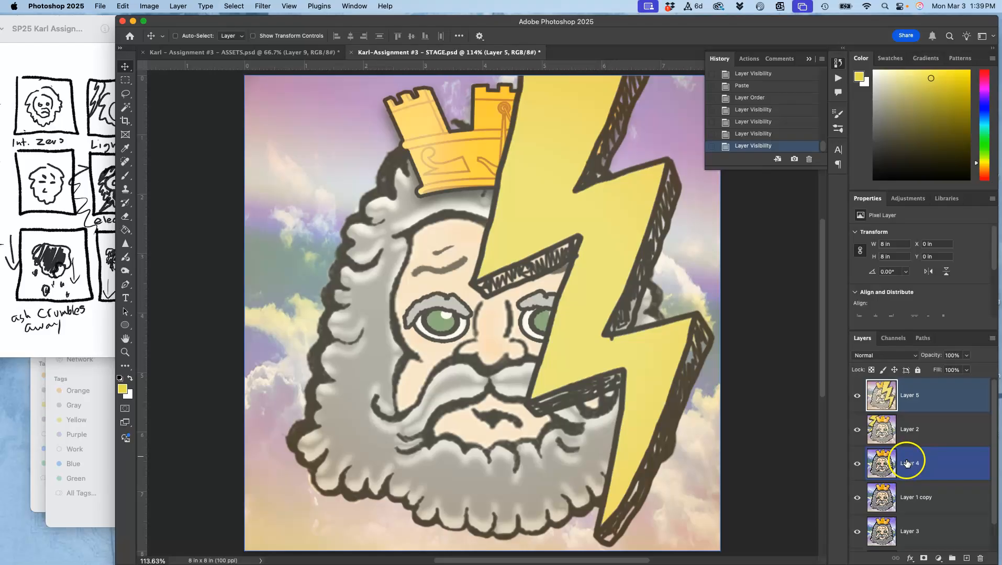
{"action": "key", "text": "super+j"}
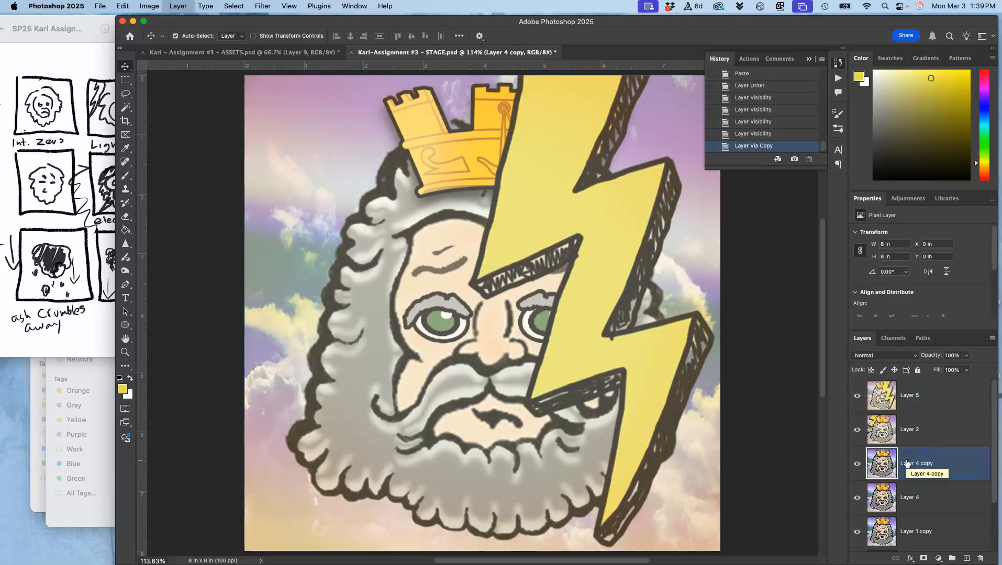
{"action": "left_click_drag", "start_coordinate": [907, 462], "coordinate": [904, 413]}
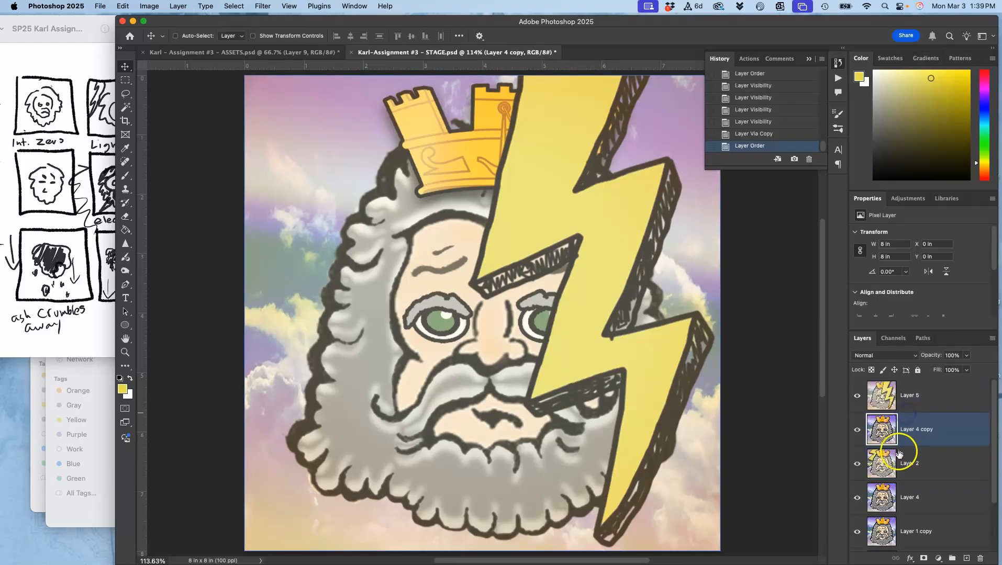
Step: Duplicate Layer 1 copy and place the duplicate directly below Layer 5, above Layer 4 copy
{"action": "scroll", "coordinate": [896, 487], "scroll_direction": "down", "scroll_amount": 1}
{"action": "left_click", "coordinate": [900, 507]}
{"action": "key", "text": "super+j"}
{"action": "left_click_drag", "start_coordinate": [900, 507], "coordinate": [893, 397]}
{"action": "scroll", "coordinate": [896, 471], "scroll_direction": "down", "scroll_amount": 2}
{"action": "scroll", "coordinate": [897, 471], "scroll_direction": "up", "scroll_amount": 3}
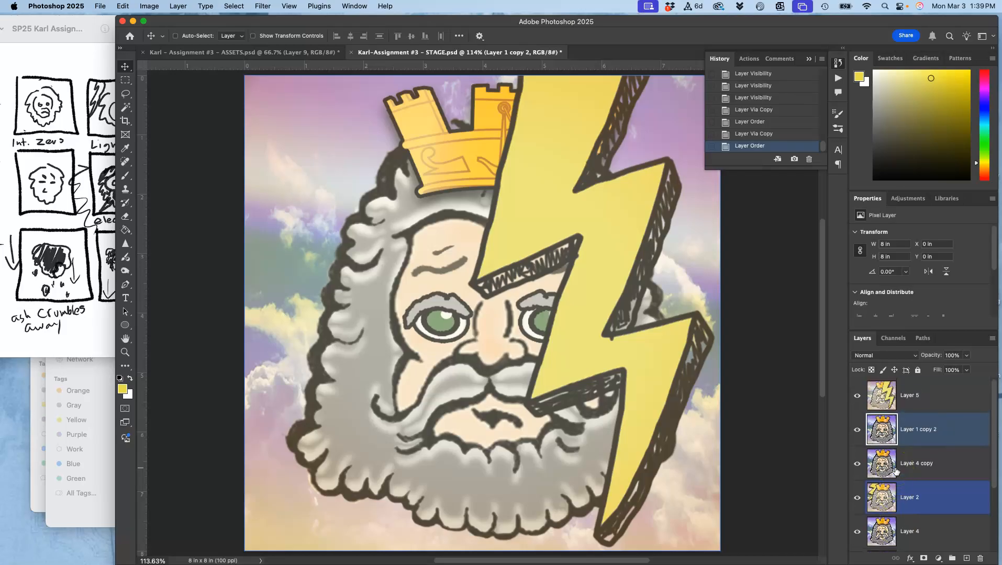
Step: Preview the frame sequence by hiding and showing Layer 5, Layer 1 copy 2 and Layer 4 copy in turn
{"action": "left_click", "coordinate": [856, 396]}
{"action": "left_click", "coordinate": [857, 429]}
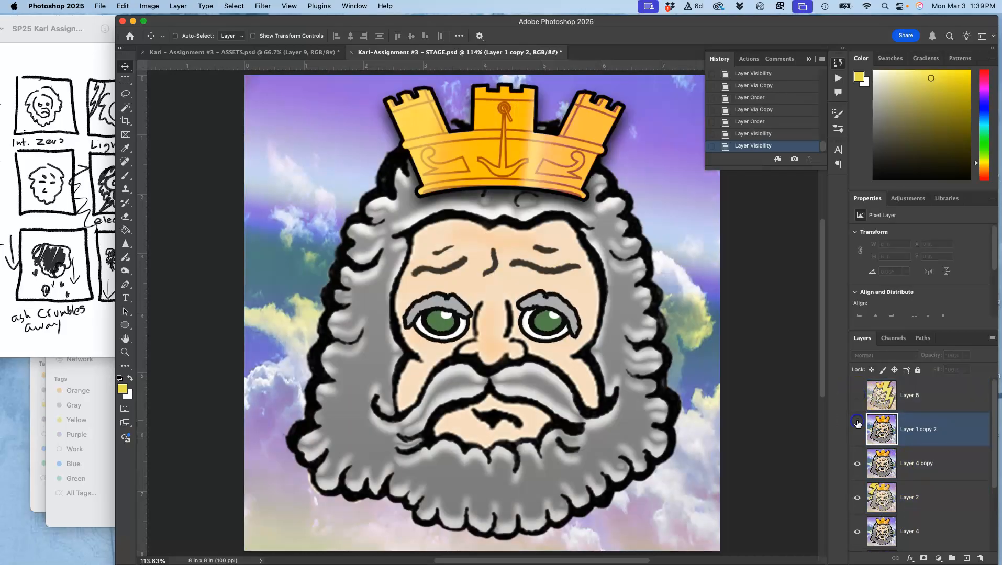
{"action": "left_click", "coordinate": [857, 469]}
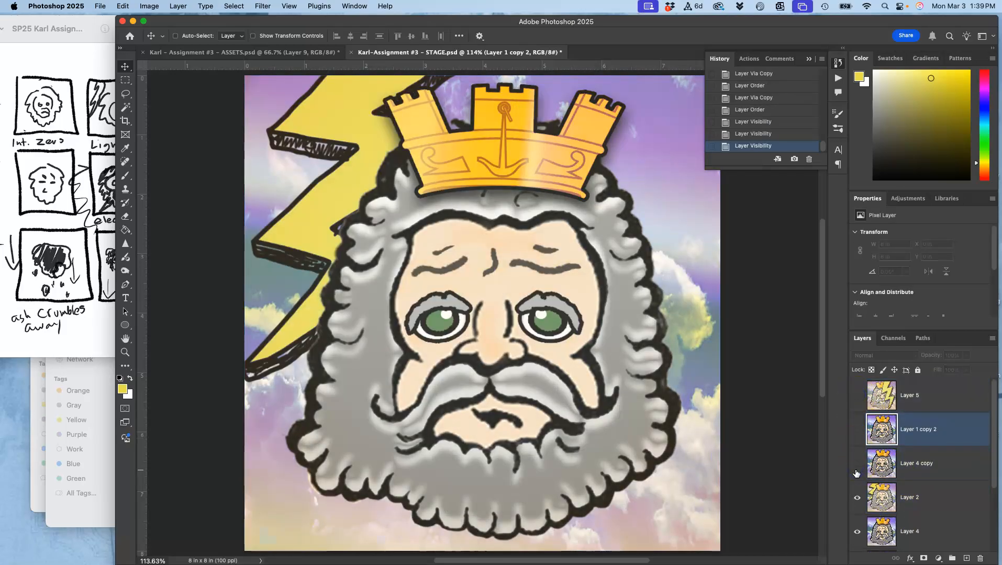
{"action": "left_click", "coordinate": [856, 468]}
{"action": "left_click", "coordinate": [857, 431]}
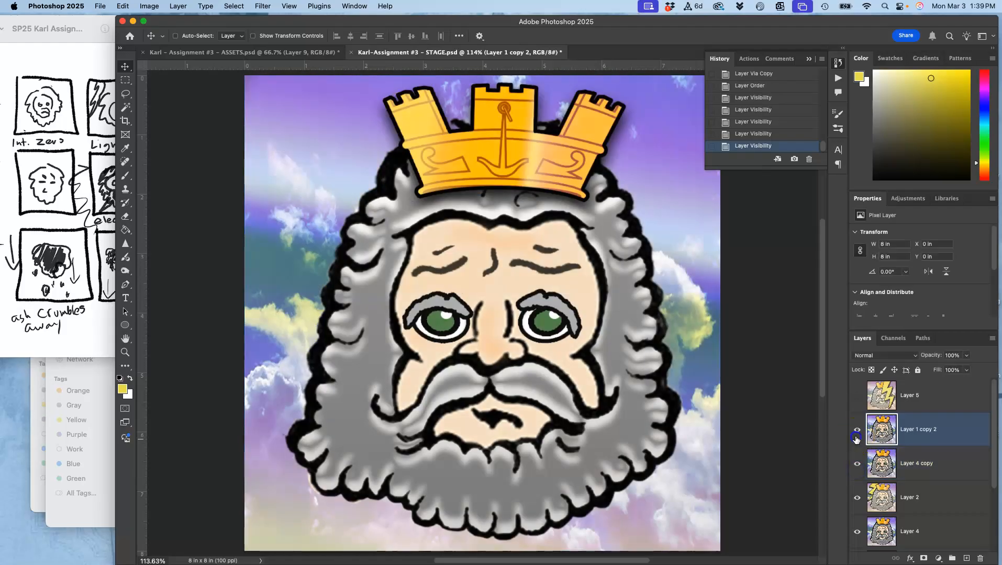
{"action": "left_click", "coordinate": [856, 396]}
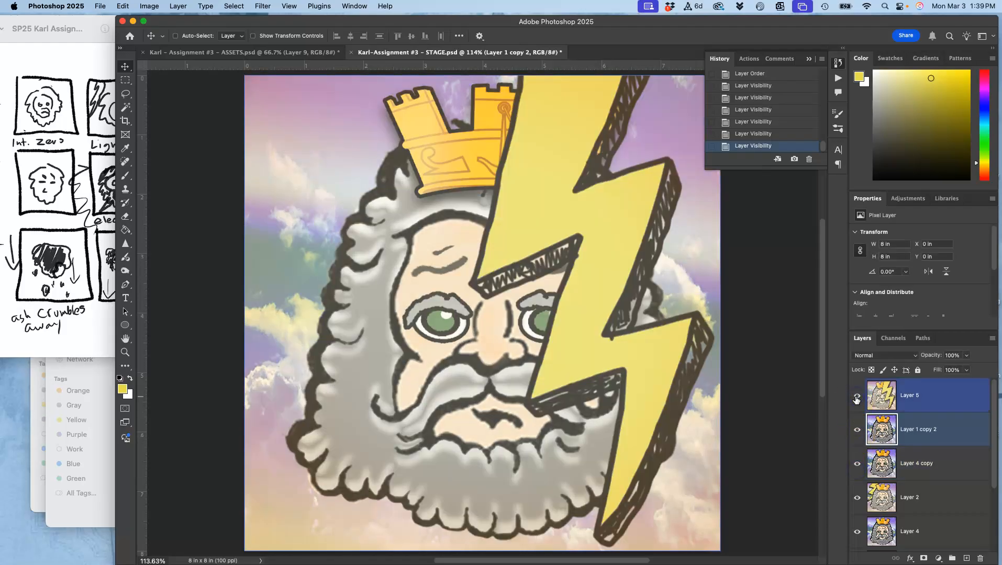
Step: Hide Layer 2, the first lightning frame, and check the sequence again by toggling Layer 5's visibility
{"action": "scroll", "coordinate": [867, 463], "scroll_direction": "down", "scroll_amount": 3}
{"action": "left_click", "coordinate": [863, 469]}
{"action": "scroll", "coordinate": [866, 469], "scroll_direction": "down", "scroll_amount": 1}
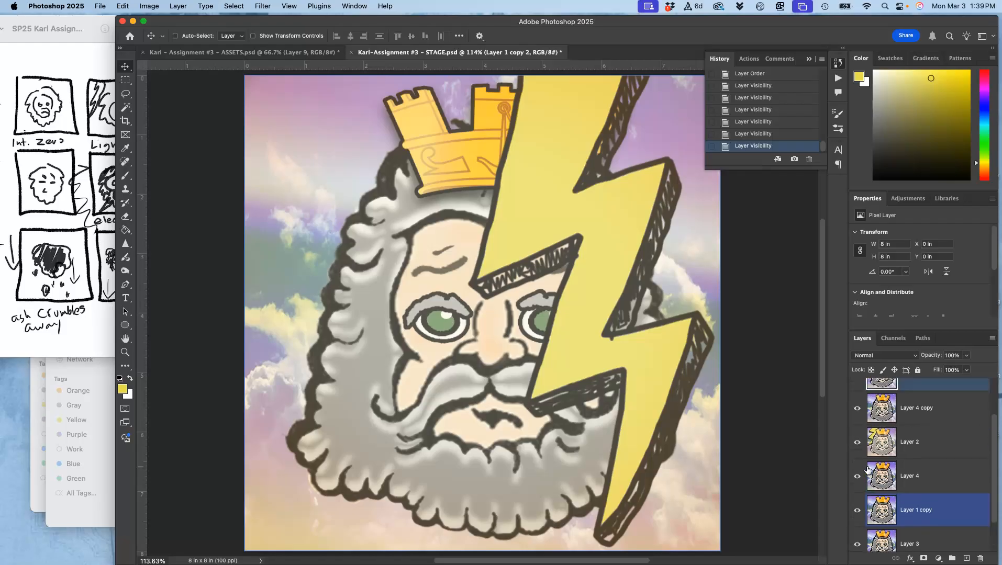
{"action": "scroll", "coordinate": [868, 470], "scroll_direction": "up", "scroll_amount": 2}
{"action": "left_click", "coordinate": [864, 487]}
{"action": "left_click", "coordinate": [862, 489]}
{"action": "left_click", "coordinate": [858, 390]}
{"action": "left_click", "coordinate": [858, 389]}
{"action": "scroll", "coordinate": [871, 424], "scroll_direction": "down", "scroll_amount": 2}
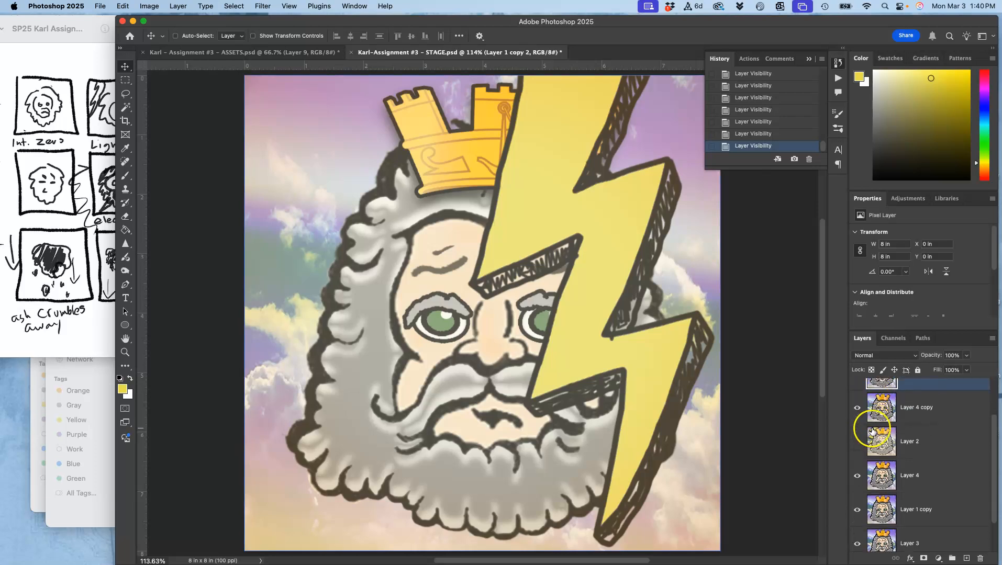
Step: Duplicate Layer 4, Layer 1 copy and Layer 3 together and bring the three copies forward above Layer 5
{"action": "left_click", "coordinate": [882, 475]}
{"action": "scroll", "coordinate": [882, 477], "scroll_direction": "down", "scroll_amount": 2}
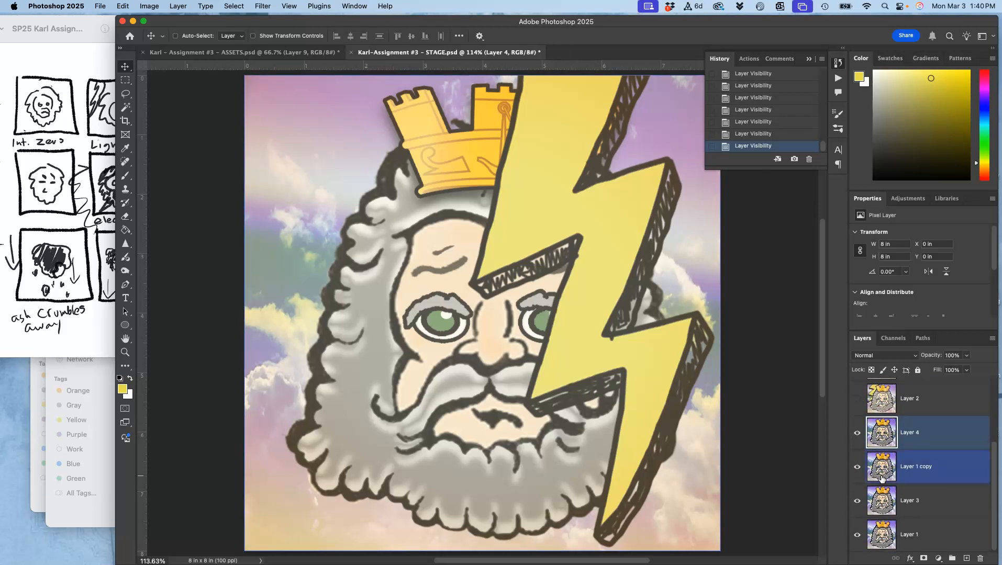
{"action": "left_click", "coordinate": [881, 501], "text": "super"}
{"action": "left_click", "coordinate": [880, 500], "text": "shift"}
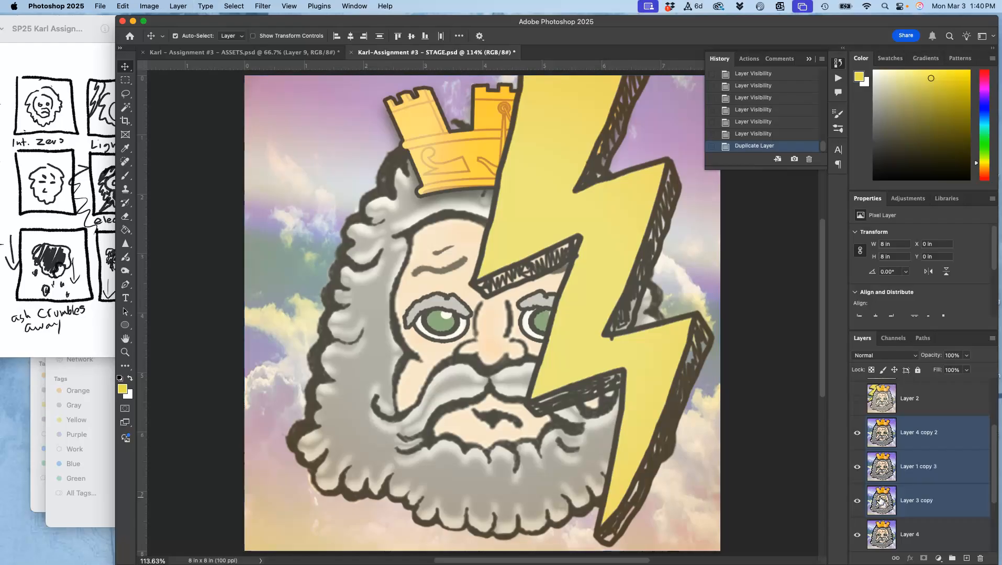
{"action": "key", "text": "super+j"}
{"action": "key", "text": "super+bracketright"}
{"action": "key", "text": "super+bracketright"}
{"action": "key", "text": "super+bracketright"}
{"action": "key", "text": "super+bracketright"}
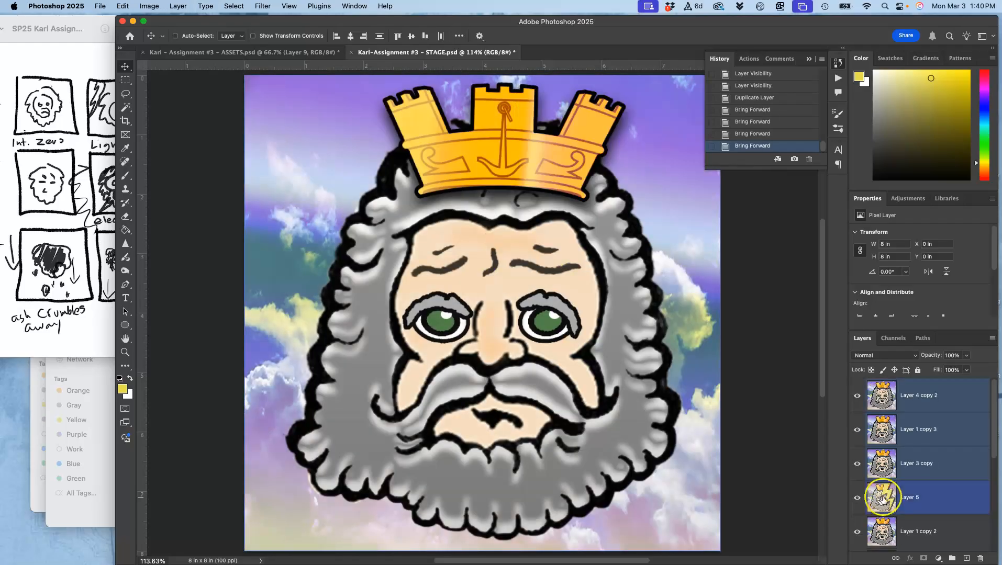
Step: Preview the three duplicated frames above Layer 5 by hiding and showing them one after another
{"action": "left_click", "coordinate": [857, 396]}
{"action": "left_click", "coordinate": [856, 428]}
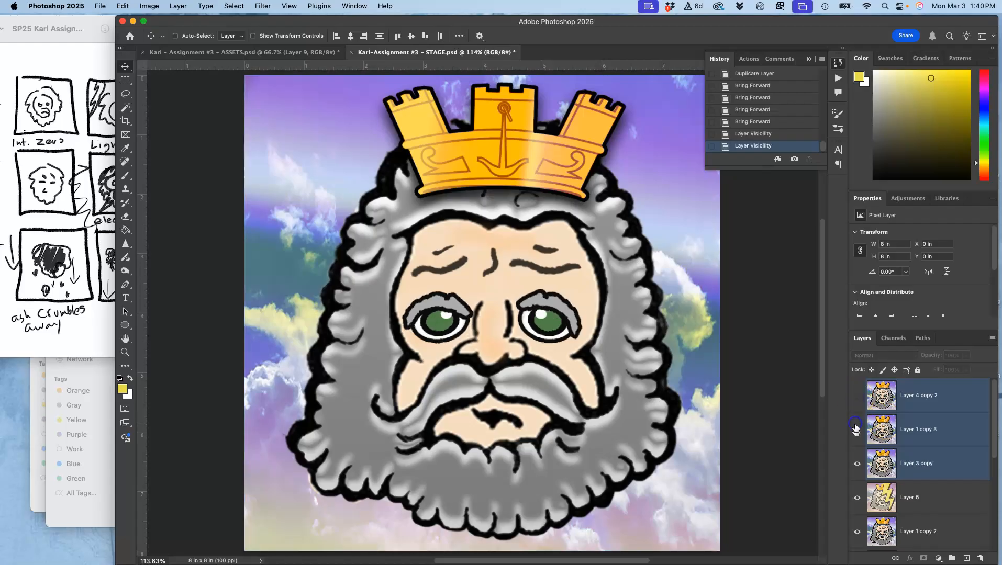
{"action": "left_click", "coordinate": [856, 463]}
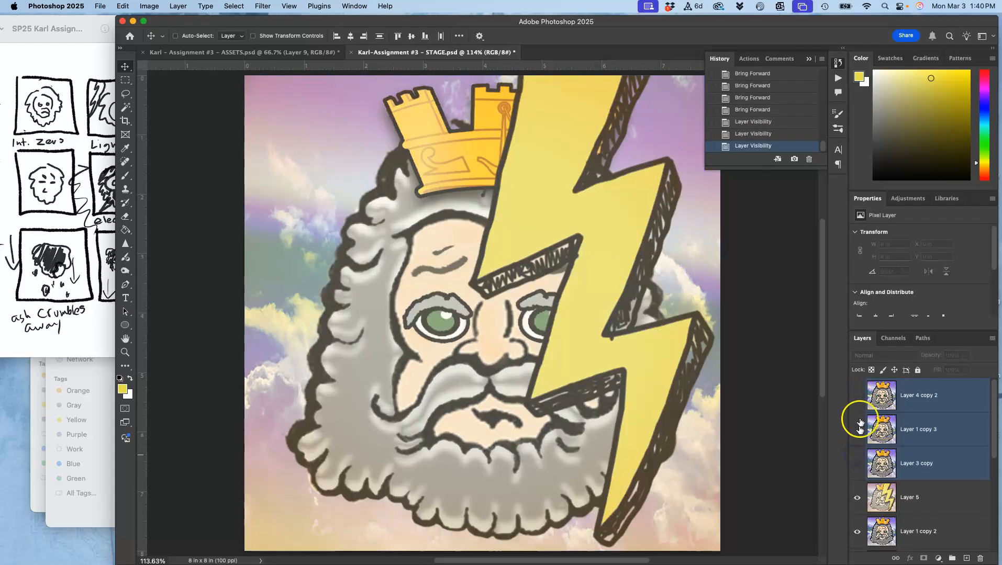
{"action": "left_click", "coordinate": [857, 401]}
{"action": "left_click", "coordinate": [857, 454]}
{"action": "left_click", "coordinate": [857, 437]}
{"action": "left_click", "coordinate": [856, 434]}
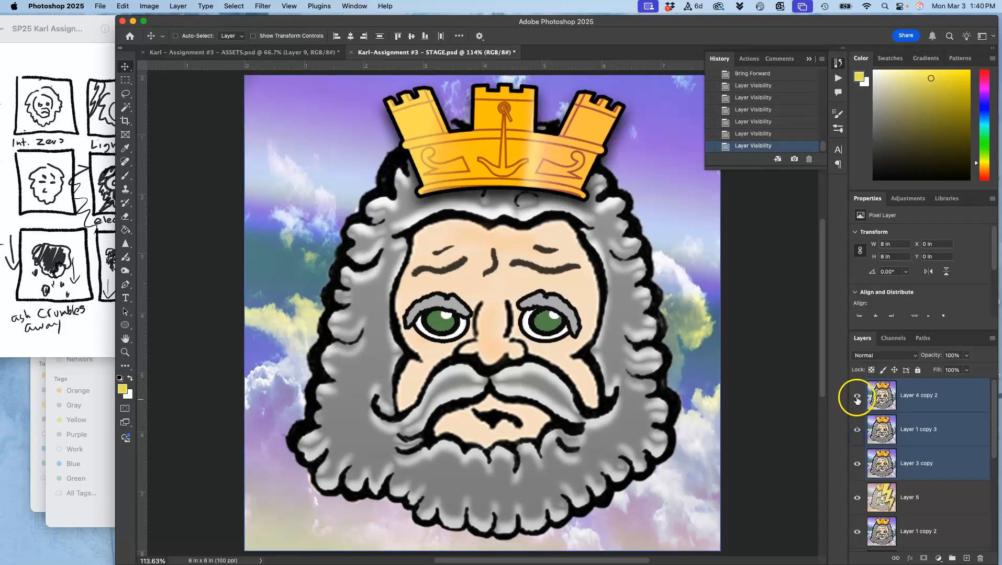
{"action": "left_click", "coordinate": [855, 429]}
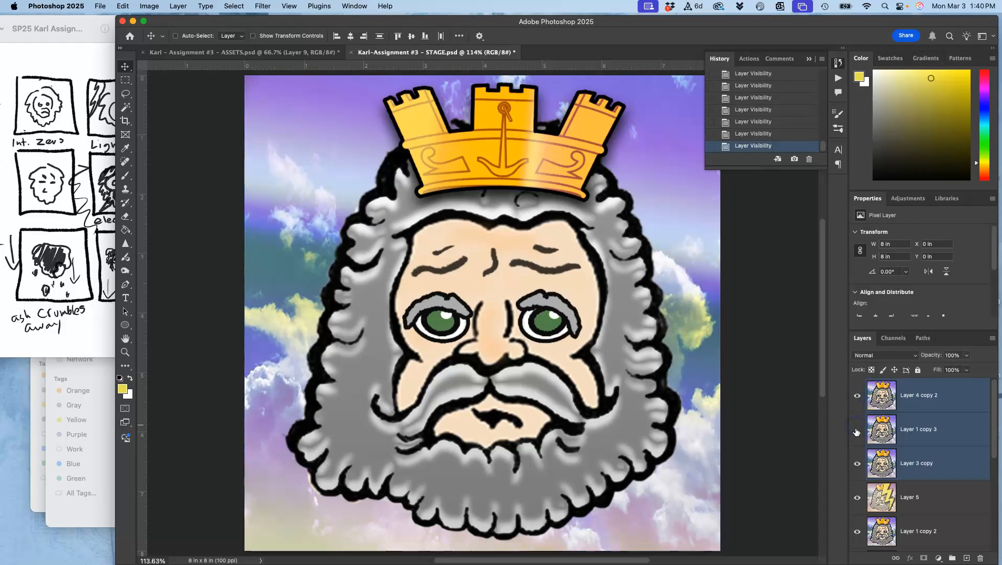
Step: Select Layer 4 copy 2, compare it with Layer 1 copy 3 by toggling their visibility, and view the canvas at 100%
{"action": "left_click", "coordinate": [922, 405]}
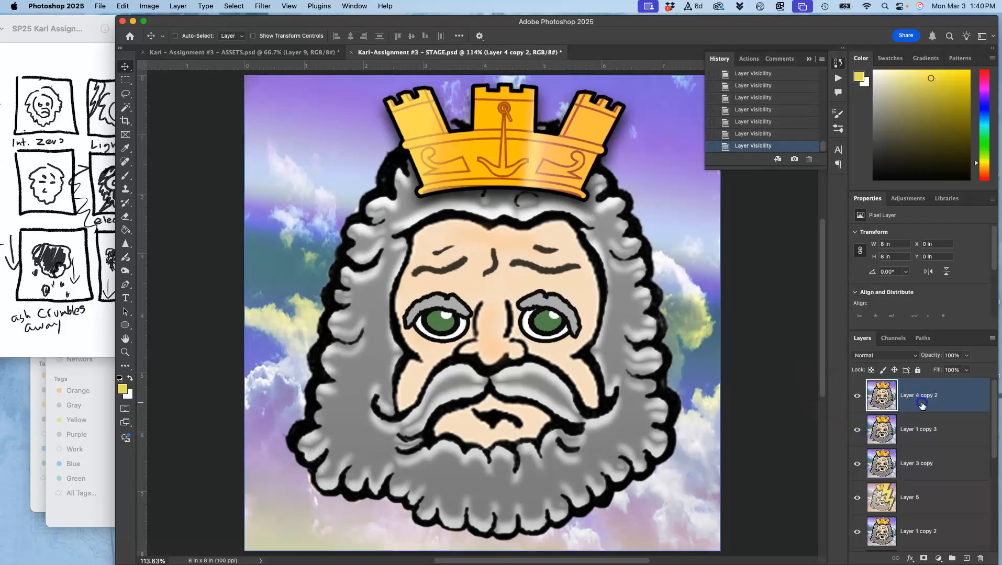
{"action": "left_click", "coordinate": [31, 533]}
{"action": "left_click", "coordinate": [857, 396]}
{"action": "left_click", "coordinate": [857, 397]}
{"action": "left_click", "coordinate": [856, 398]}
{"action": "left_click", "coordinate": [856, 429]}
{"action": "left_click", "coordinate": [856, 430]}
{"action": "left_click", "coordinate": [857, 396]}
{"action": "scroll", "coordinate": [678, 349], "scroll_direction": "down", "scroll_amount": 3}
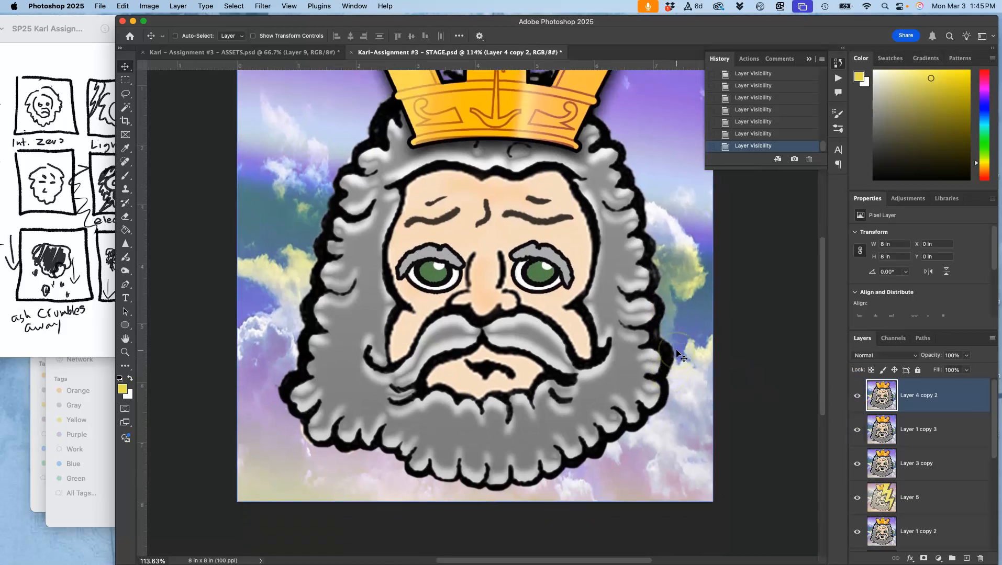
{"action": "scroll", "coordinate": [677, 354], "scroll_direction": "up", "scroll_amount": 2}
{"action": "key", "text": "super+1"}
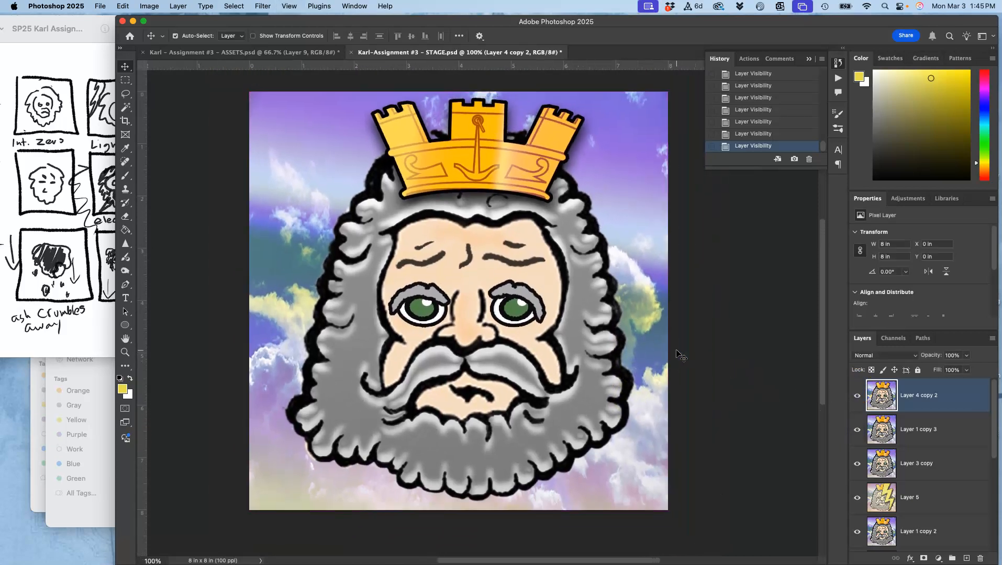
Step: Switch to the ASSETS document, clear the selection and delete the stamped Layer 9
{"action": "scroll", "coordinate": [676, 354], "scroll_direction": "right", "scroll_amount": 1}
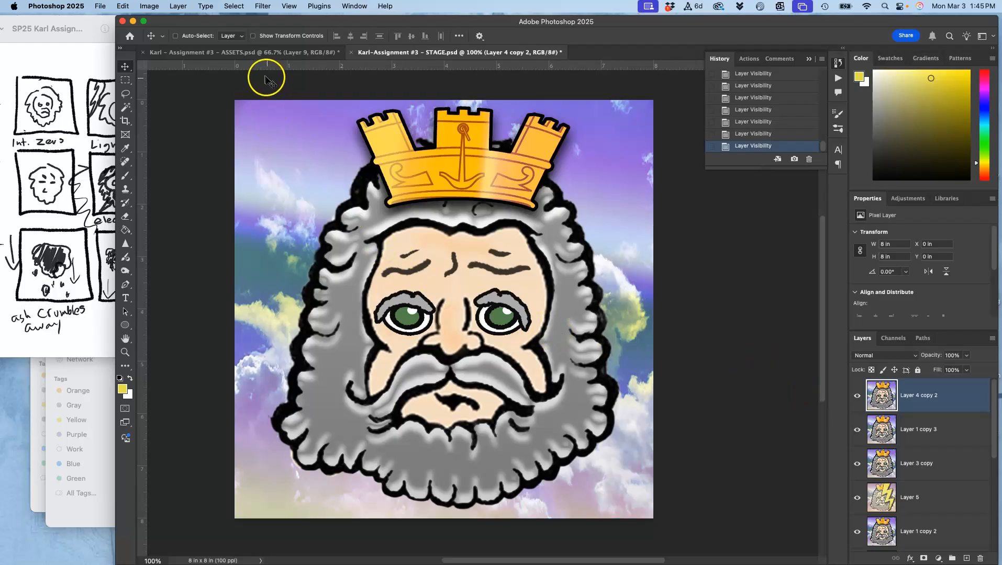
{"action": "left_click", "coordinate": [241, 52]}
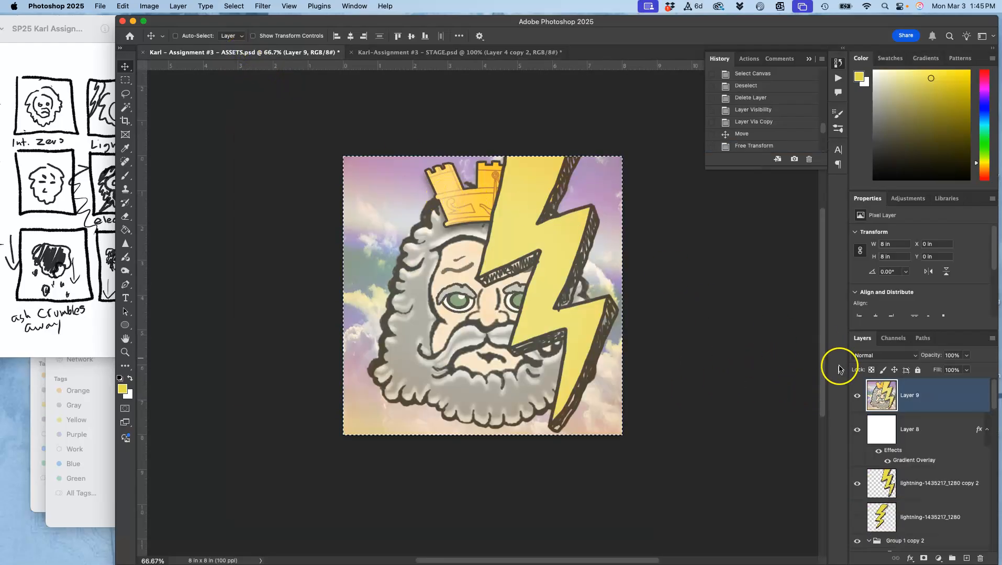
{"action": "key", "text": "super+d"}
{"action": "key", "text": "Delete"}
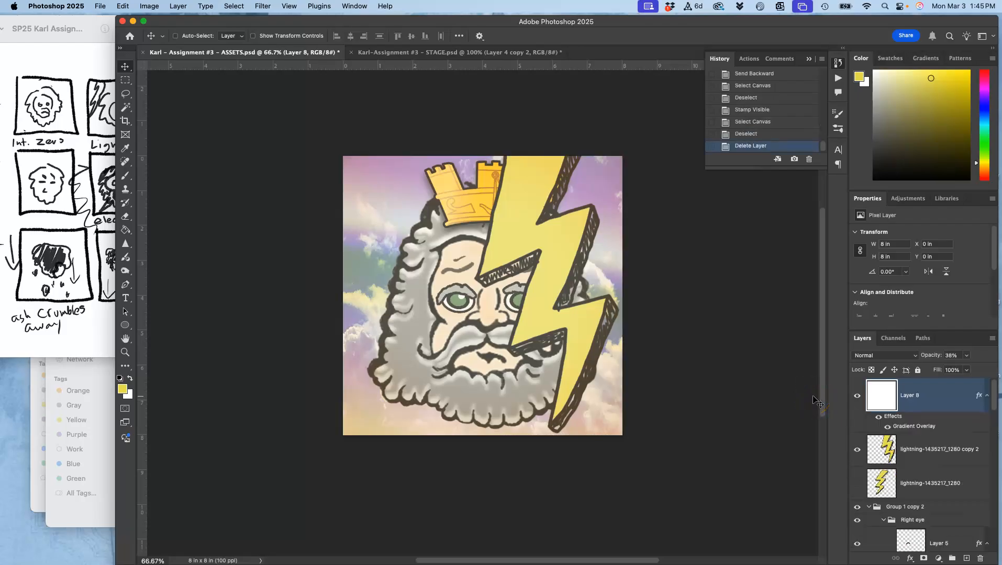
Step: Return to the STAGE document and consult the storyboard sketch in Preview for the upcoming frames
{"action": "left_click", "coordinate": [525, 52]}
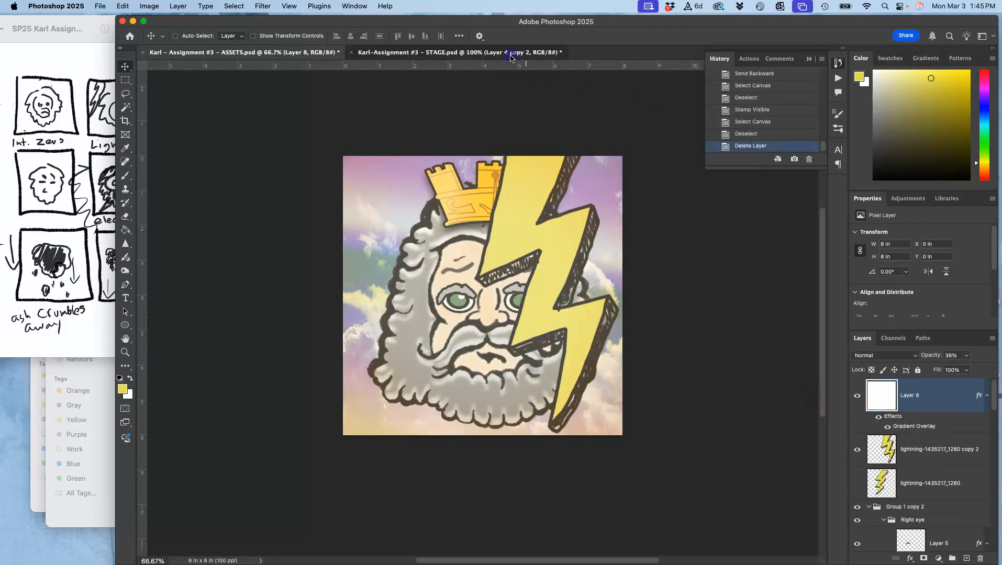
{"action": "left_click", "coordinate": [105, 202]}
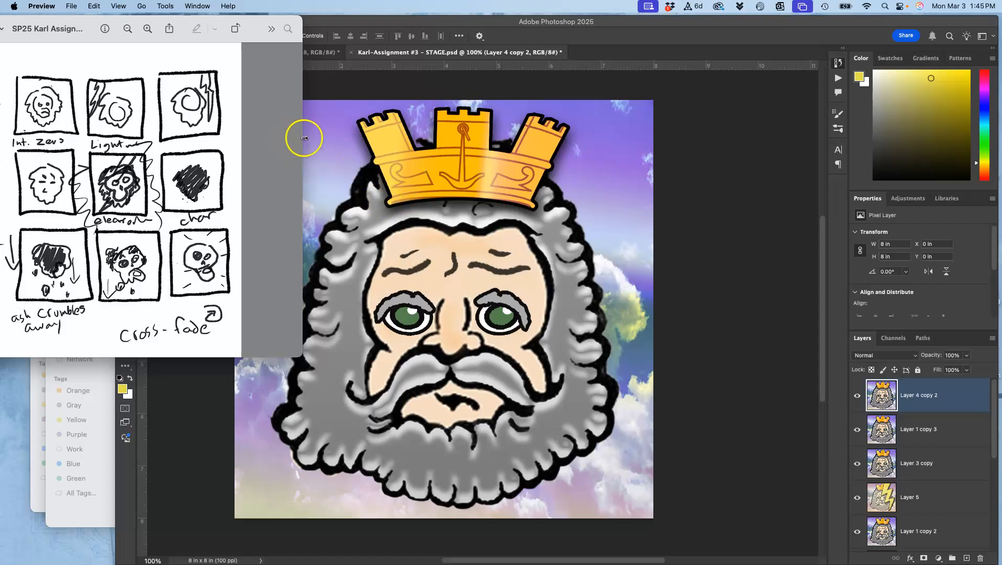
{"action": "left_click", "coordinate": [707, 163]}
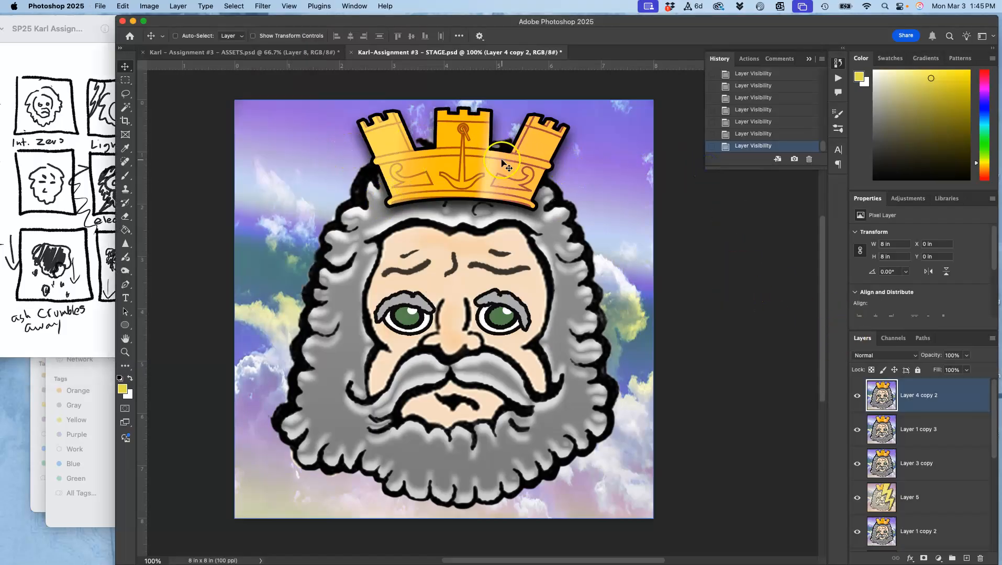
Step: Preview Layer 4 copy 2, Layer 1 copy 3 and Layer 3 copy by hiding them and showing them again
{"action": "left_click", "coordinate": [857, 395]}
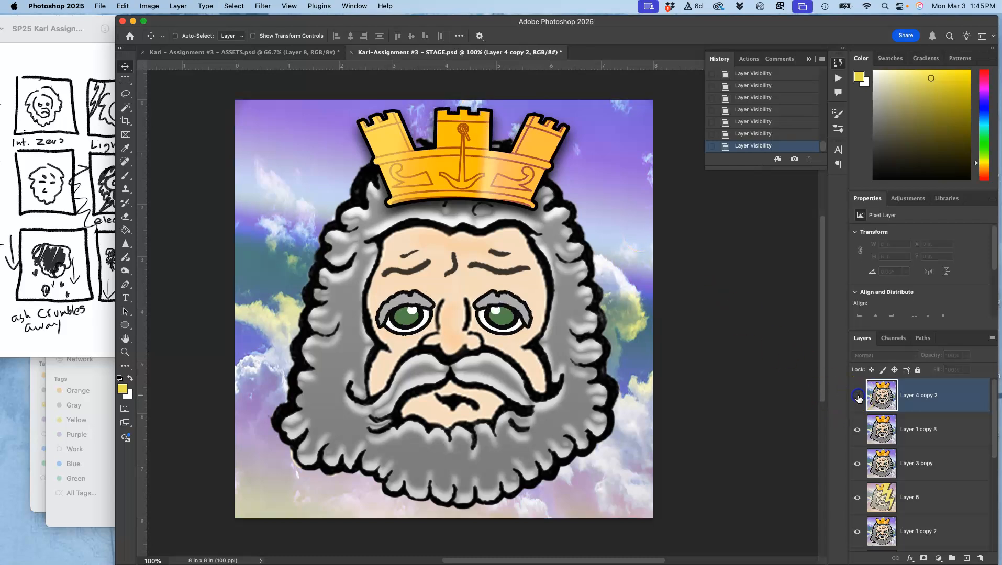
{"action": "left_click", "coordinate": [857, 463]}
{"action": "left_click", "coordinate": [857, 463]}
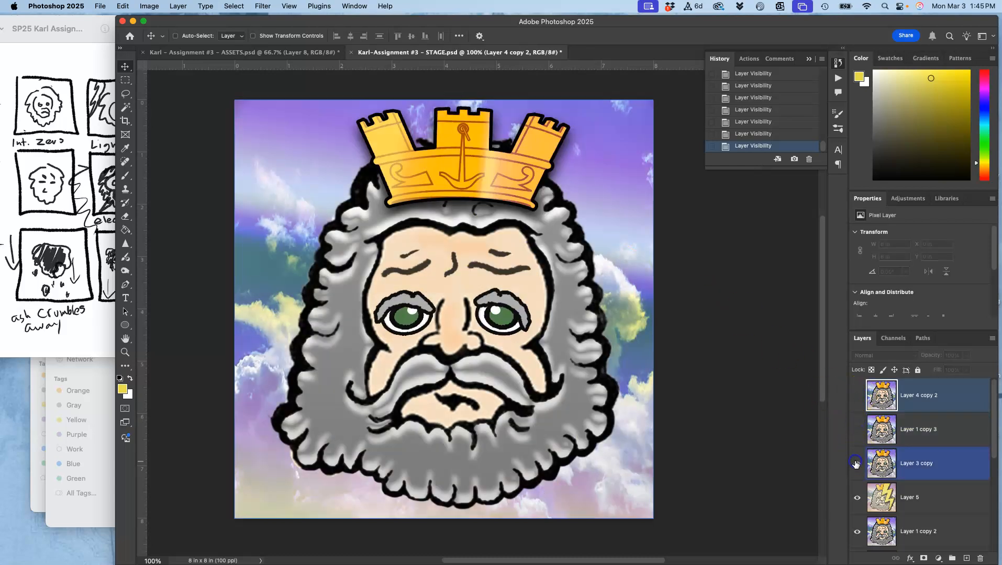
{"action": "left_click", "coordinate": [857, 429]}
{"action": "left_click", "coordinate": [857, 395]}
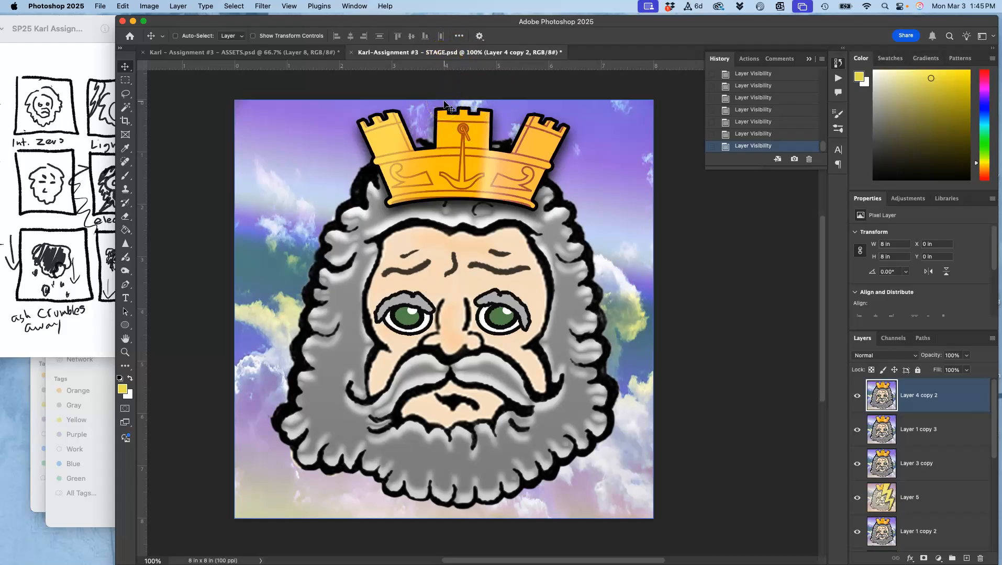
{"action": "left_click", "coordinate": [349, 6]}
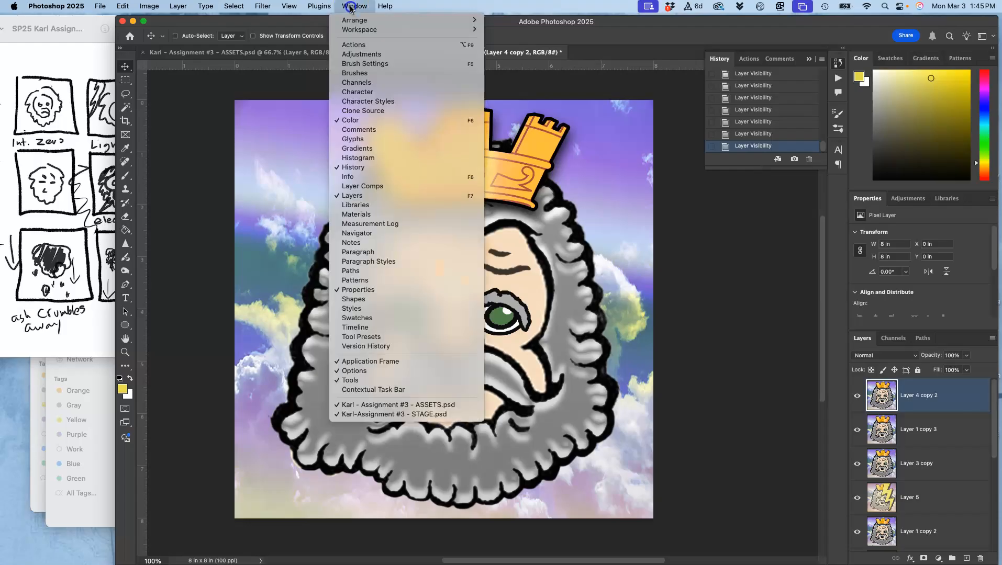
{"action": "left_click", "coordinate": [350, 327]}
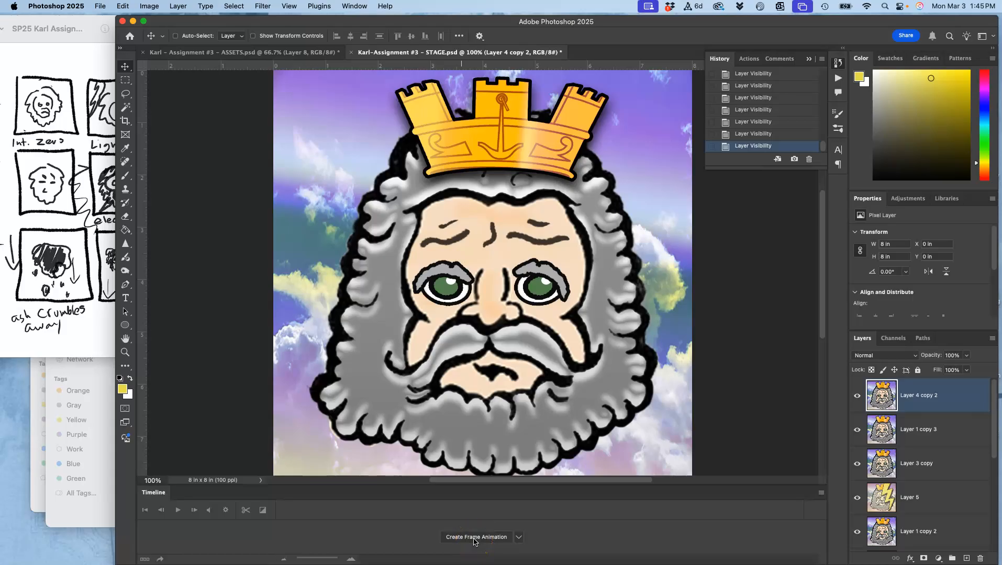
{"action": "left_click", "coordinate": [485, 531]}
{"action": "key", "text": "super+z"}
{"action": "left_click", "coordinate": [750, 146]}
{"action": "left_click", "coordinate": [347, 7]}
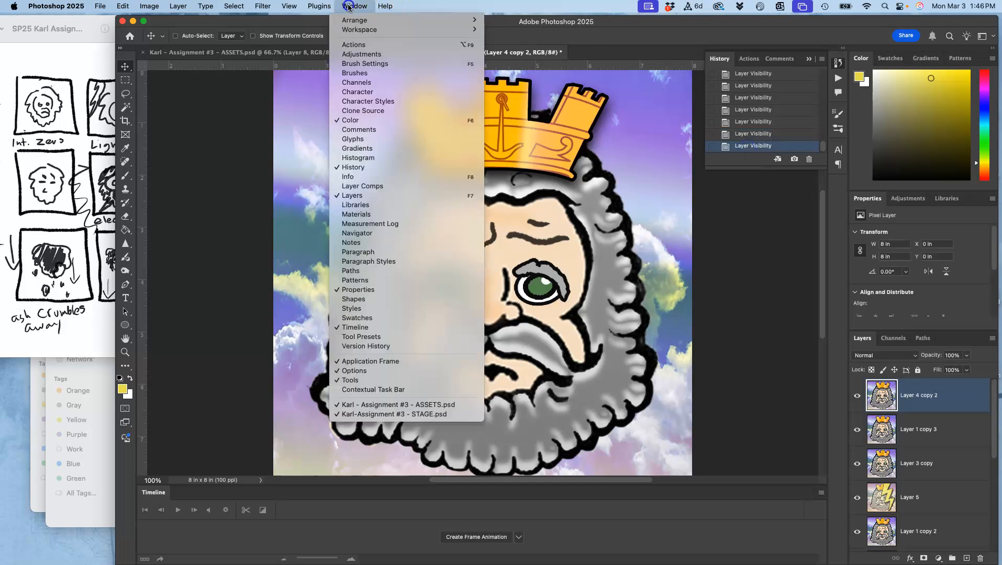
{"action": "left_click", "coordinate": [359, 329]}
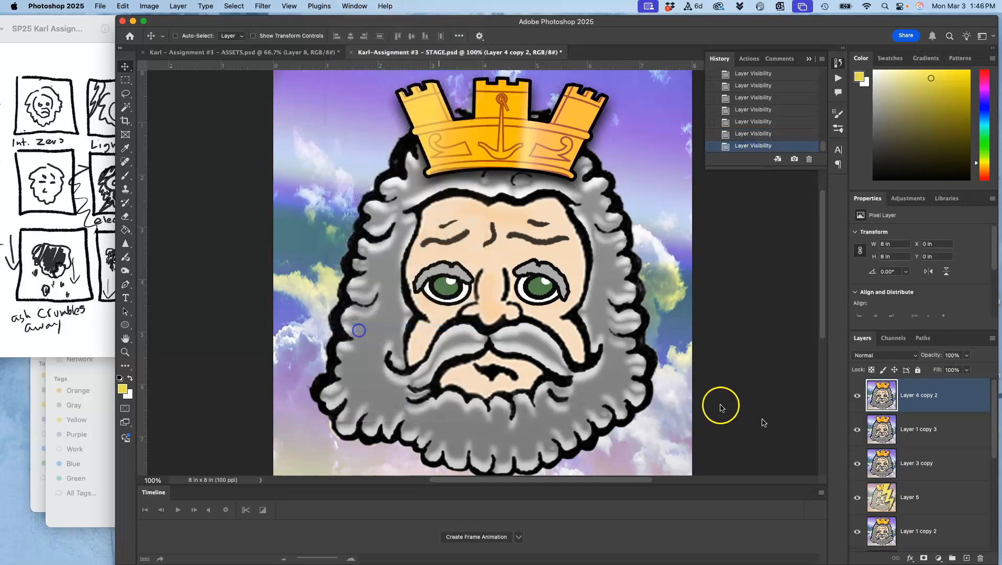
Step: Check the frame sequence from Layer 4 copy 2 down to Layer 5 by hiding each layer and showing it again
{"action": "left_click", "coordinate": [857, 397]}
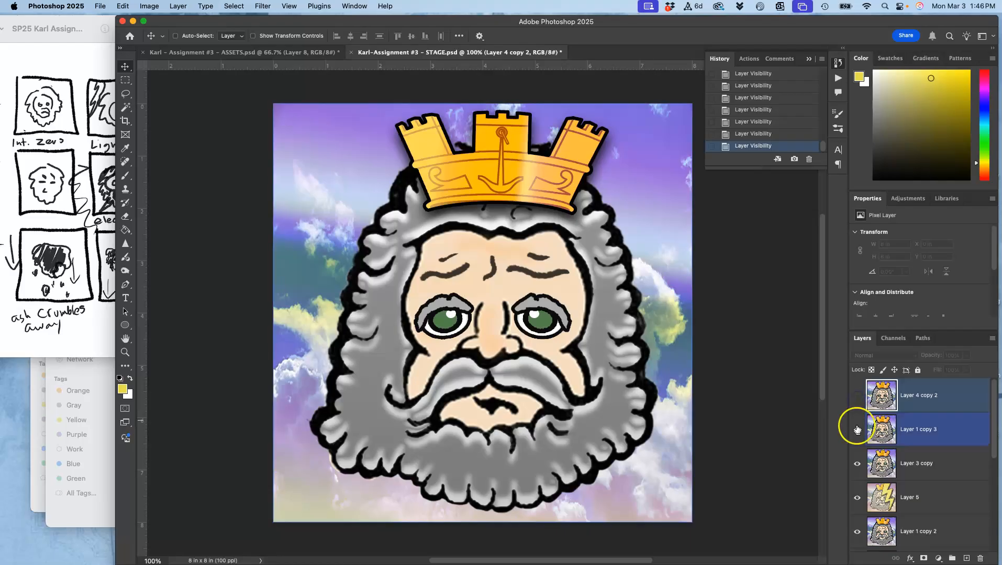
{"action": "left_click", "coordinate": [856, 430]}
{"action": "left_click", "coordinate": [856, 463]}
{"action": "left_click", "coordinate": [857, 498]}
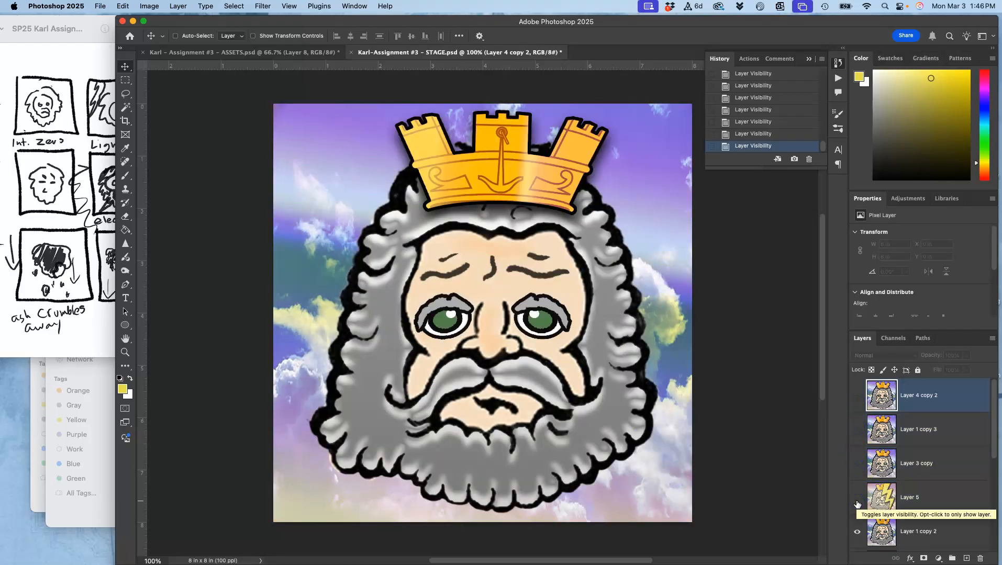
{"action": "left_click", "coordinate": [857, 499]}
{"action": "left_click", "coordinate": [856, 463]}
{"action": "left_click_drag", "start_coordinate": [857, 444], "coordinate": [857, 402]}
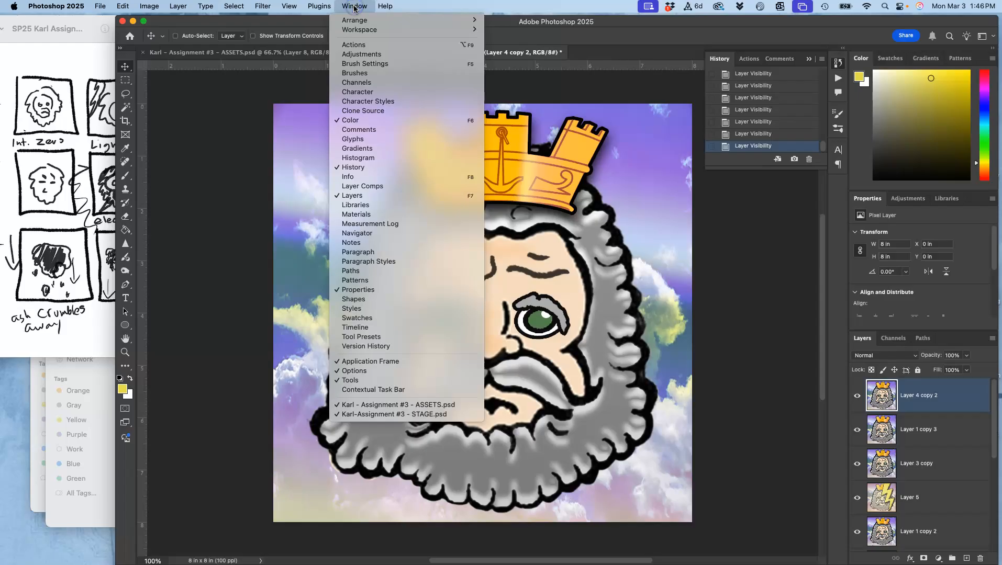
Step: Show the Timeline, create a frame animation and make its frames from the layers
{"action": "left_click", "coordinate": [342, 328]}
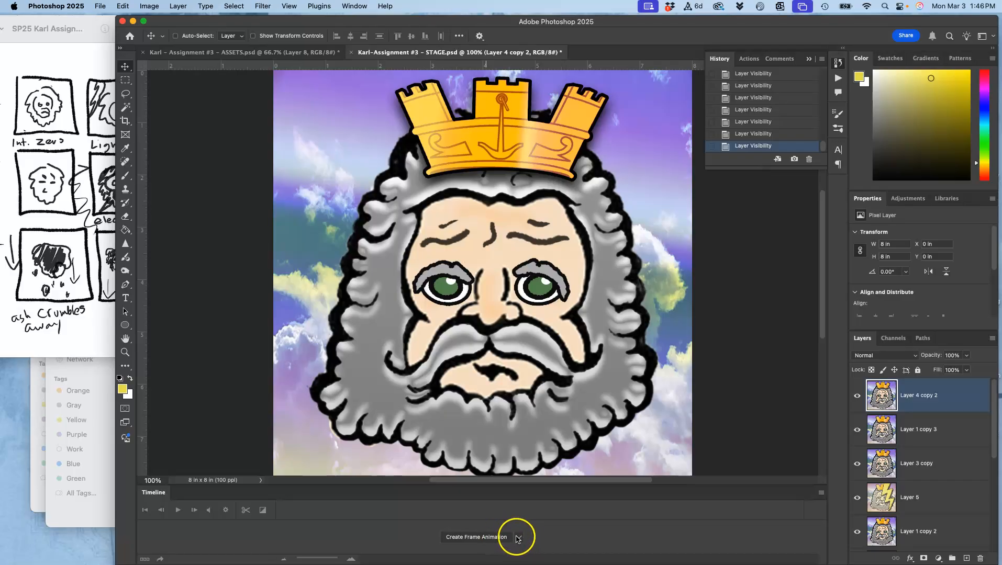
{"action": "left_click", "coordinate": [518, 538]}
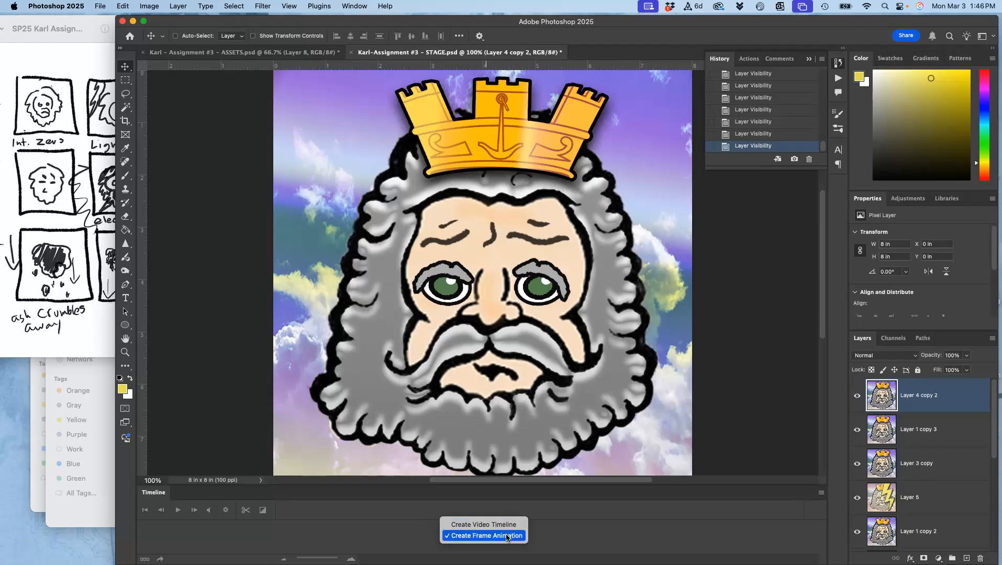
{"action": "left_click", "coordinate": [506, 536]}
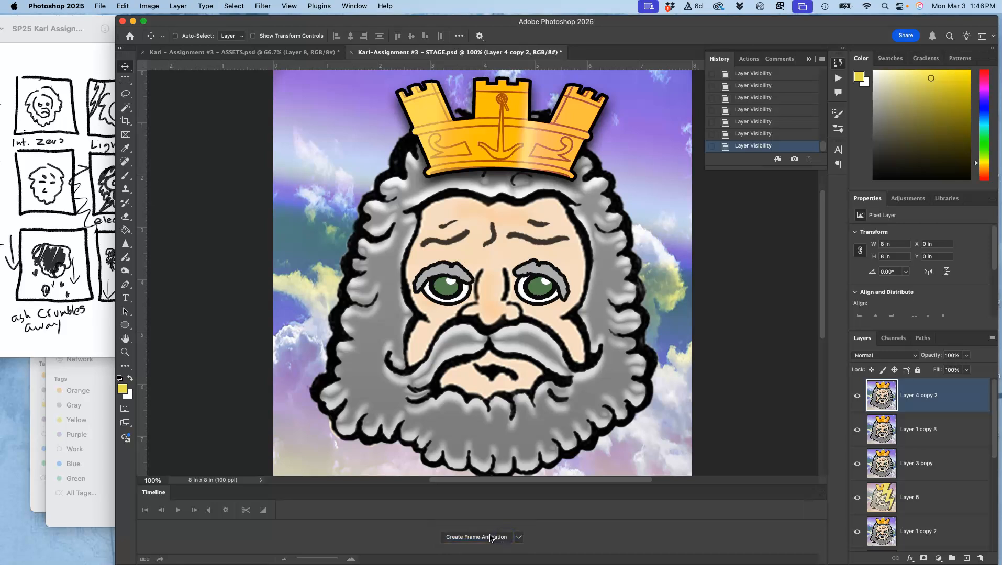
{"action": "left_click", "coordinate": [485, 539]}
{"action": "left_click", "coordinate": [272, 541]}
{"action": "left_click", "coordinate": [153, 530]}
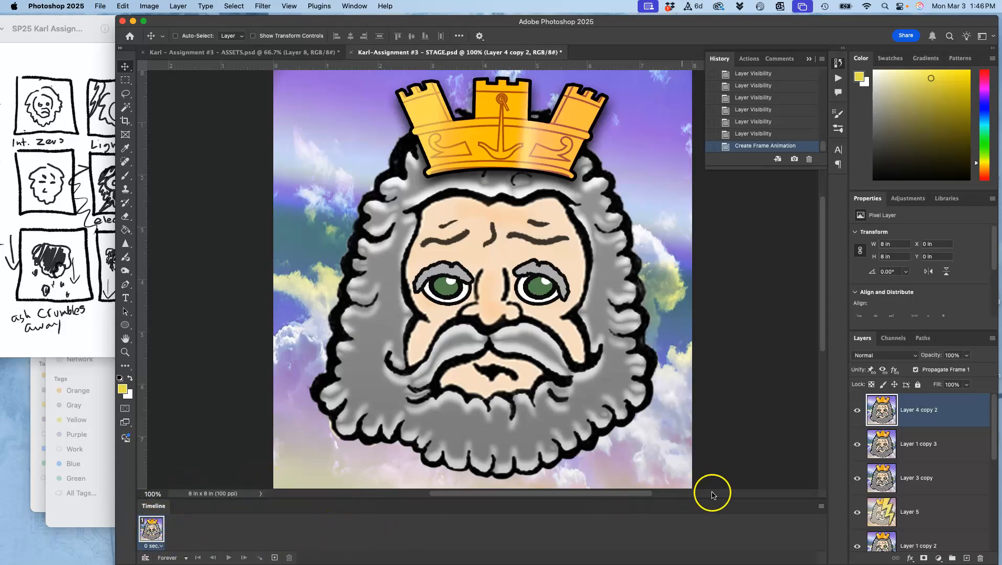
{"action": "left_click", "coordinate": [820, 508]}
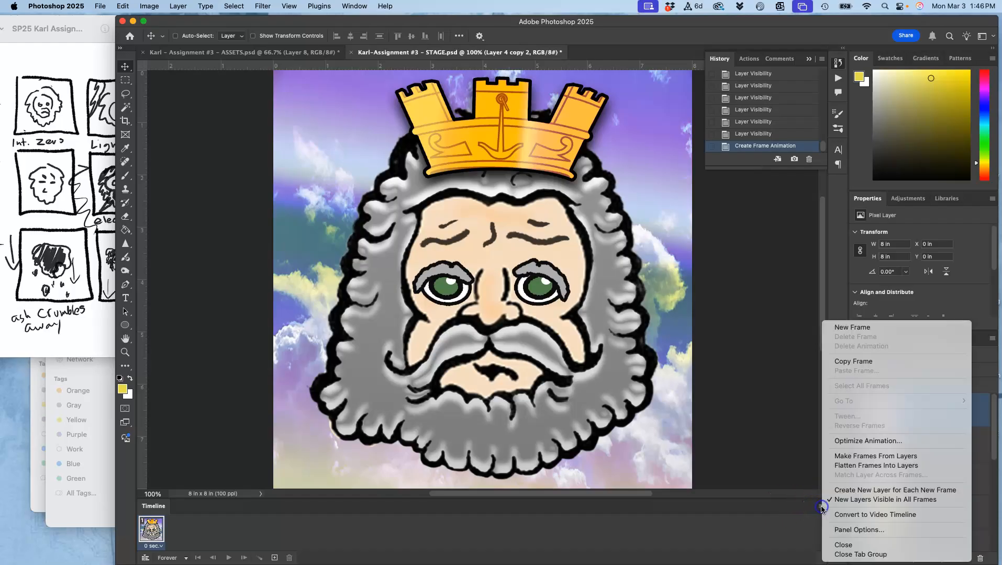
{"action": "left_click", "coordinate": [849, 456]}
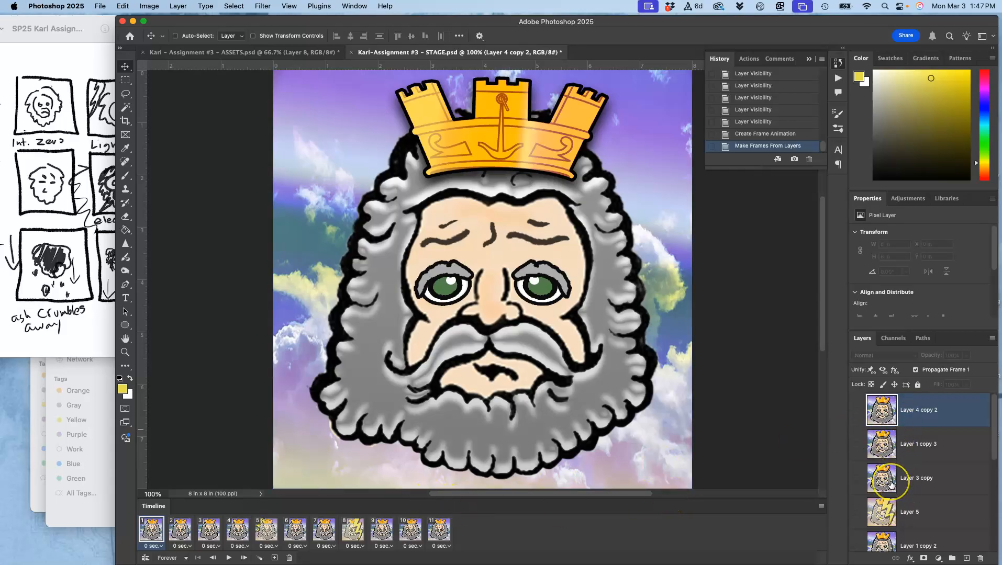
Step: Look through the layer stack, play the frame animation back and stop it
{"action": "scroll", "coordinate": [891, 484], "scroll_direction": "down", "scroll_amount": 4}
{"action": "scroll", "coordinate": [891, 484], "scroll_direction": "down", "scroll_amount": 5}
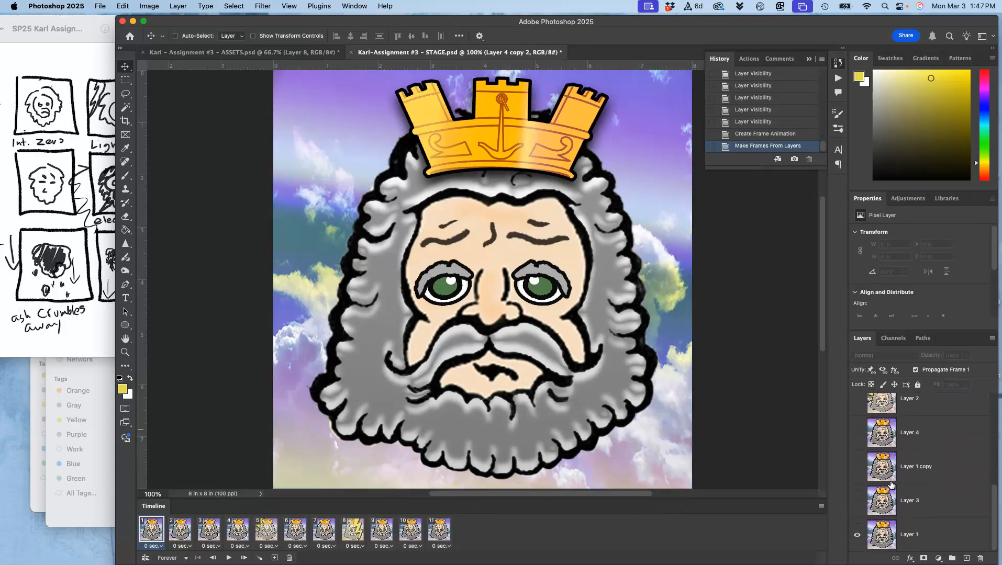
{"action": "scroll", "coordinate": [891, 485], "scroll_direction": "up", "scroll_amount": 10}
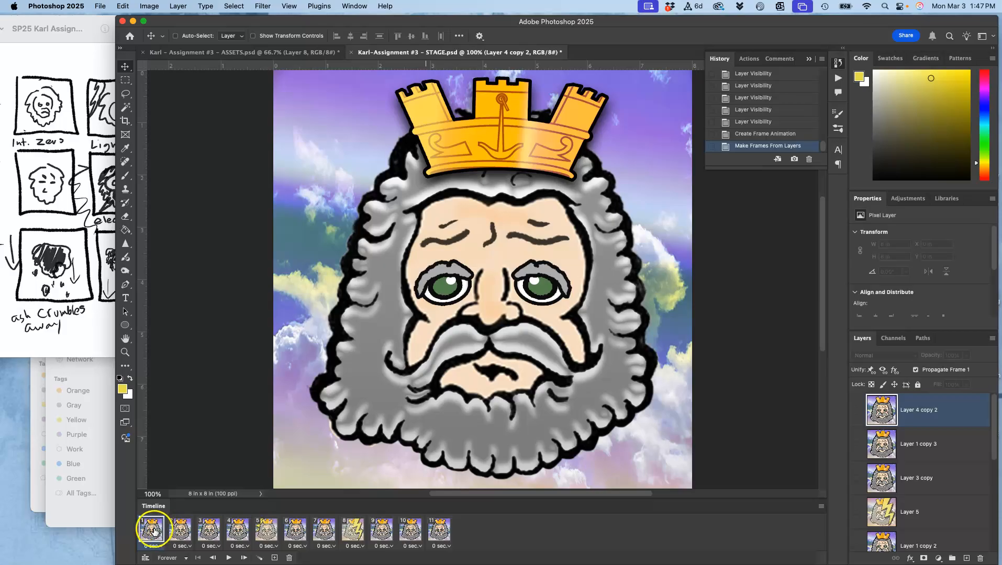
{"action": "left_click", "coordinate": [229, 558]}
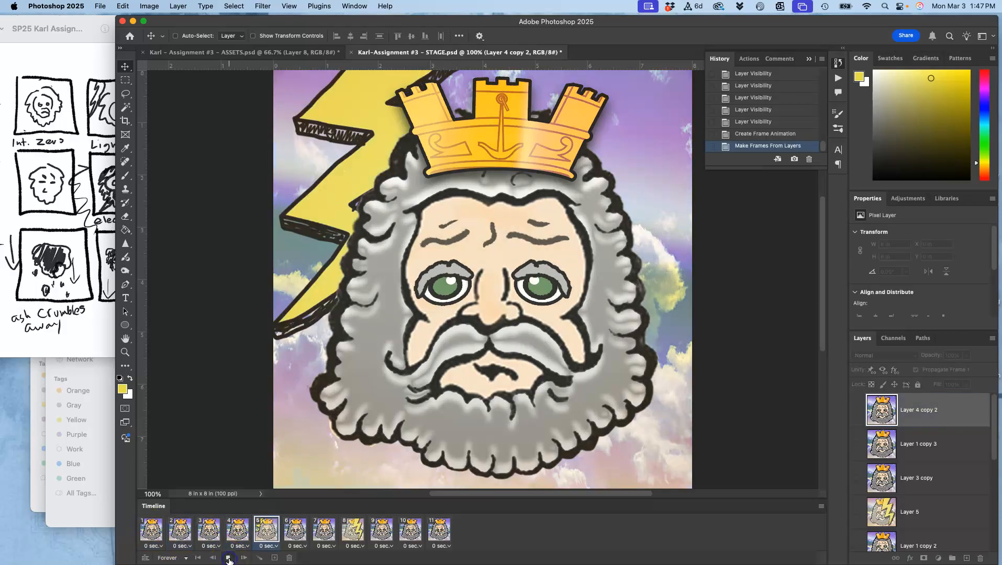
{"action": "left_click", "coordinate": [229, 558]}
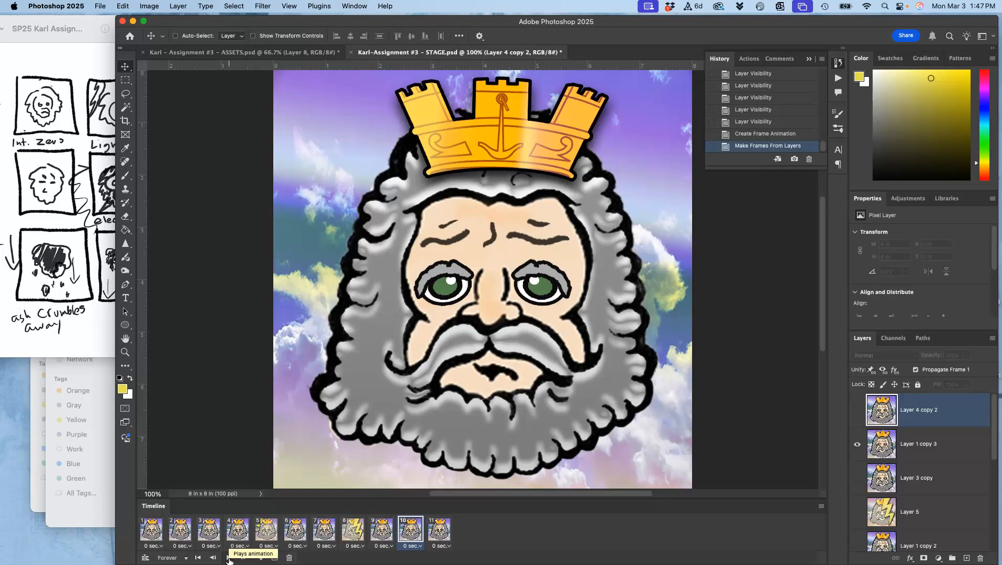
Step: Select all the animation frames from 1 to 11 and set their frame delay to 0.3 seconds
{"action": "left_click", "coordinate": [151, 531]}
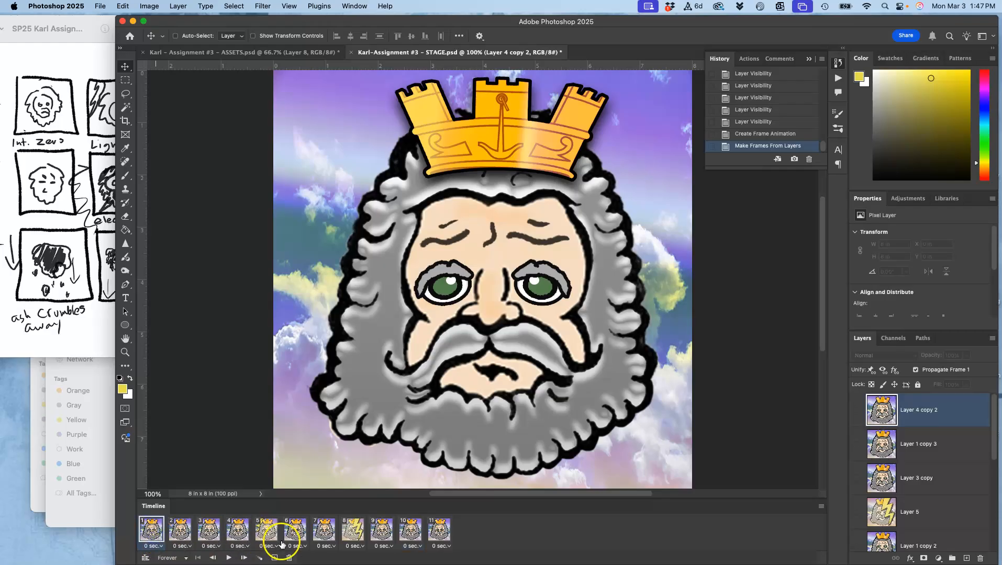
{"action": "left_click", "coordinate": [433, 532]}
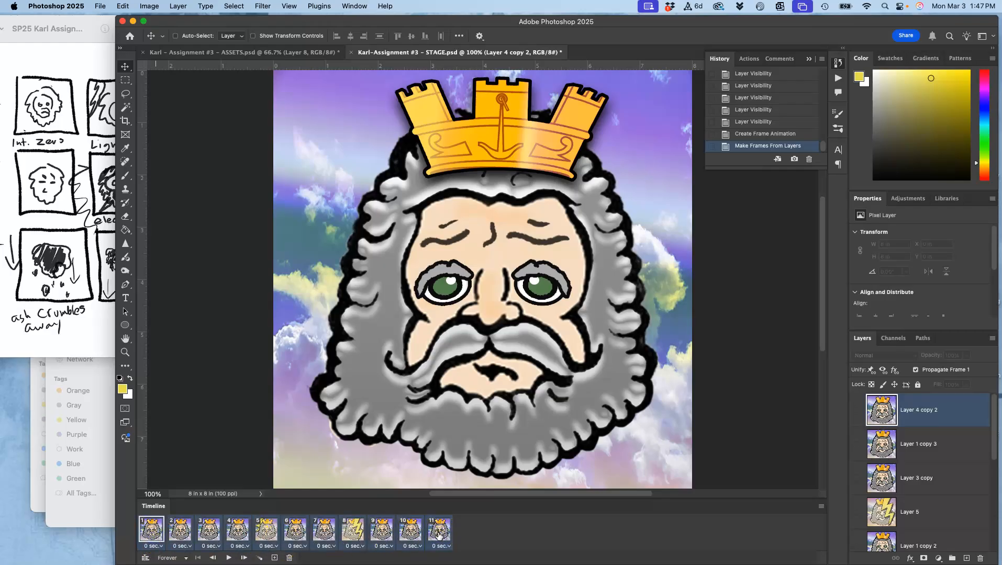
{"action": "left_click", "coordinate": [153, 531]}
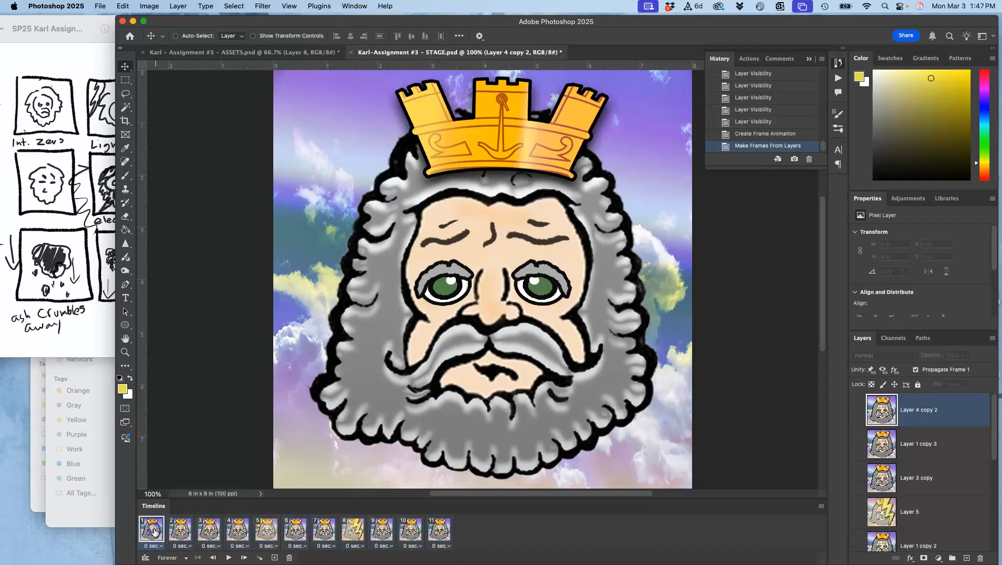
{"action": "left_click", "coordinate": [152, 532]}
{"action": "left_click", "coordinate": [440, 532], "text": "shift"}
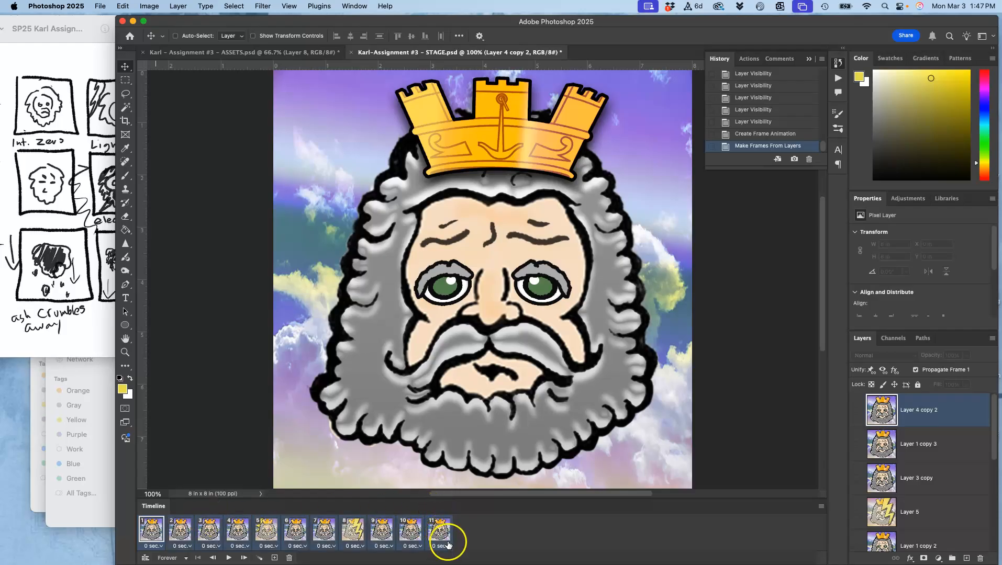
{"action": "left_click", "coordinate": [393, 548]}
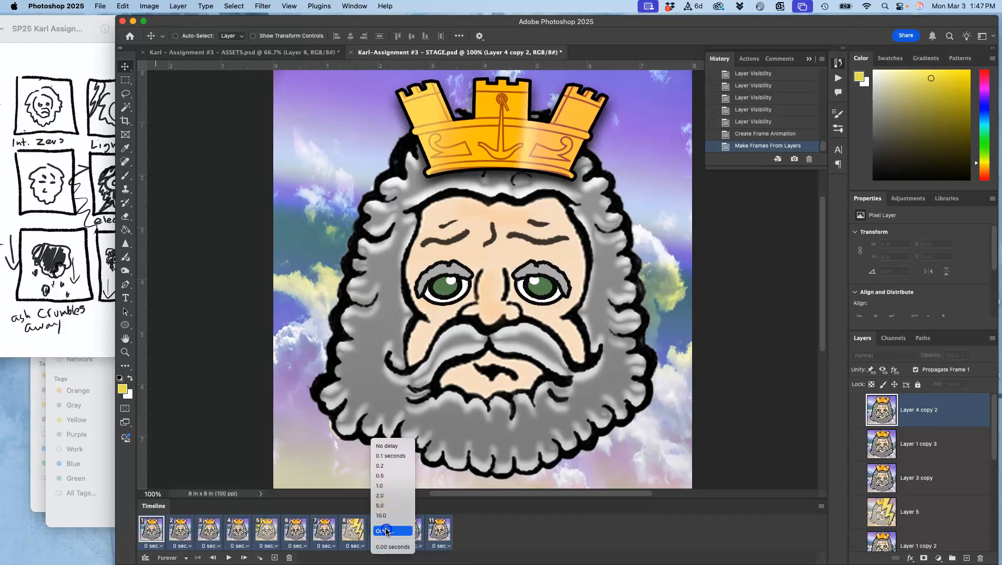
{"action": "left_click", "coordinate": [386, 531]}
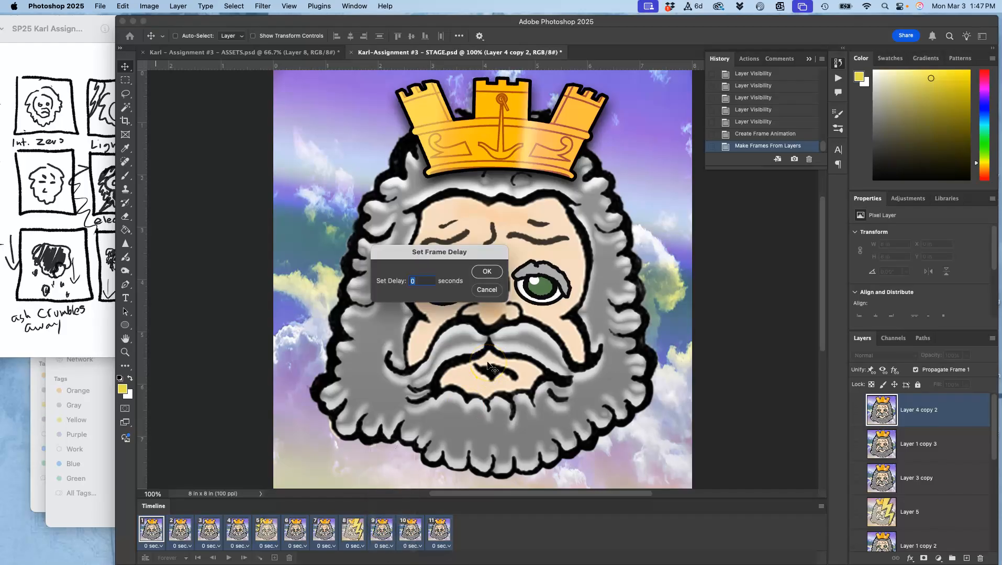
{"action": "left_click", "coordinate": [495, 271]}
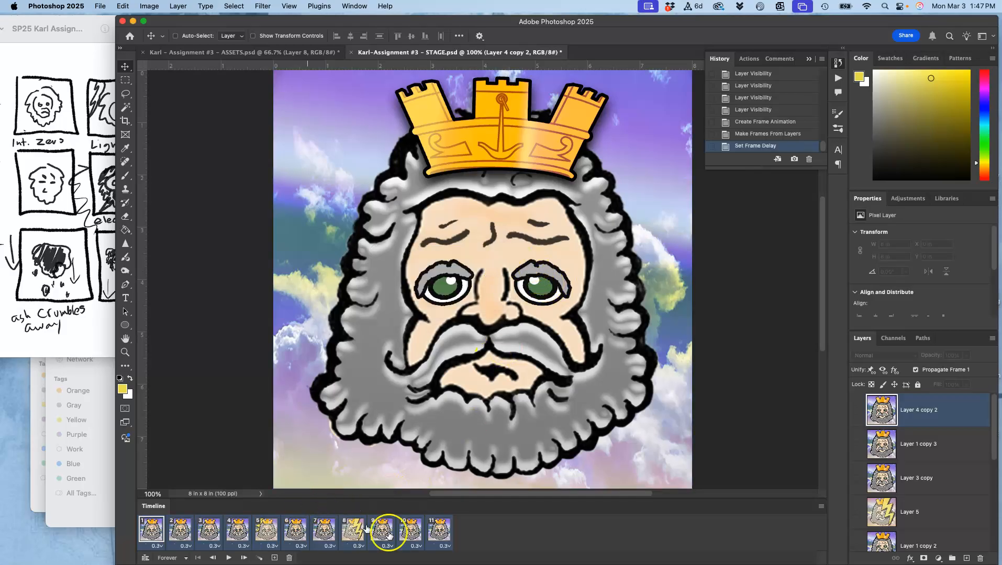
{"action": "left_click", "coordinate": [469, 529]}
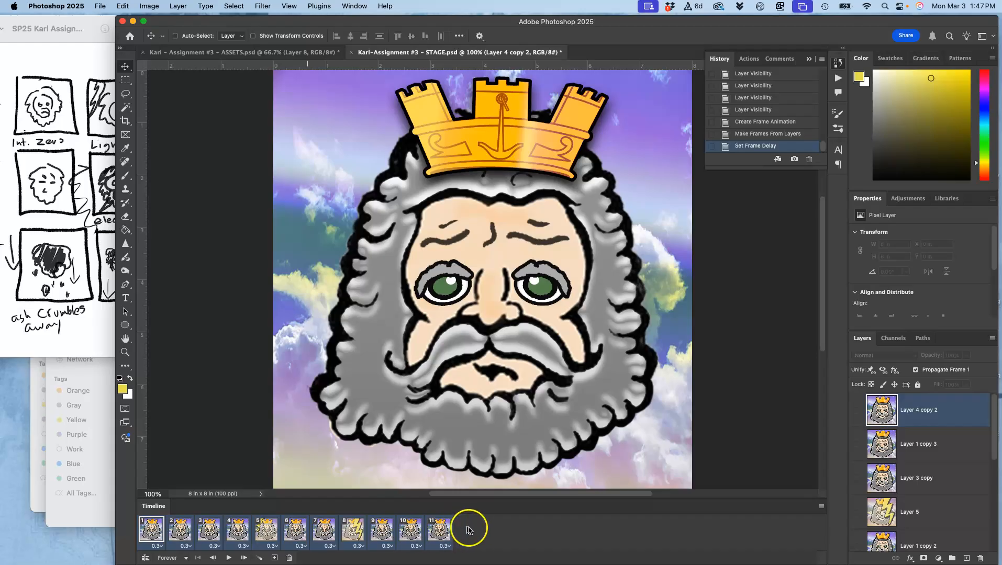
{"action": "left_click", "coordinate": [390, 547]}
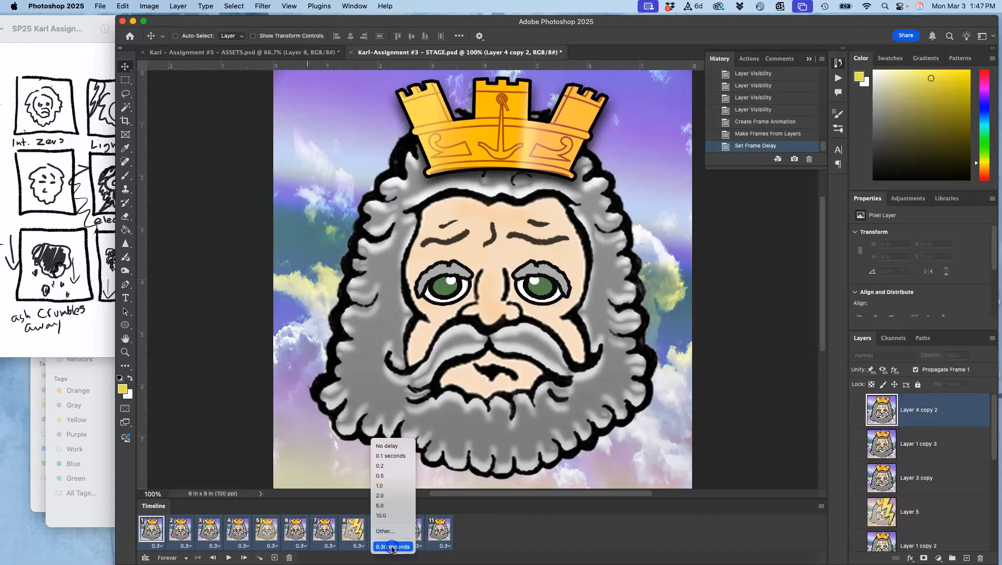
{"action": "left_click", "coordinate": [382, 487]}
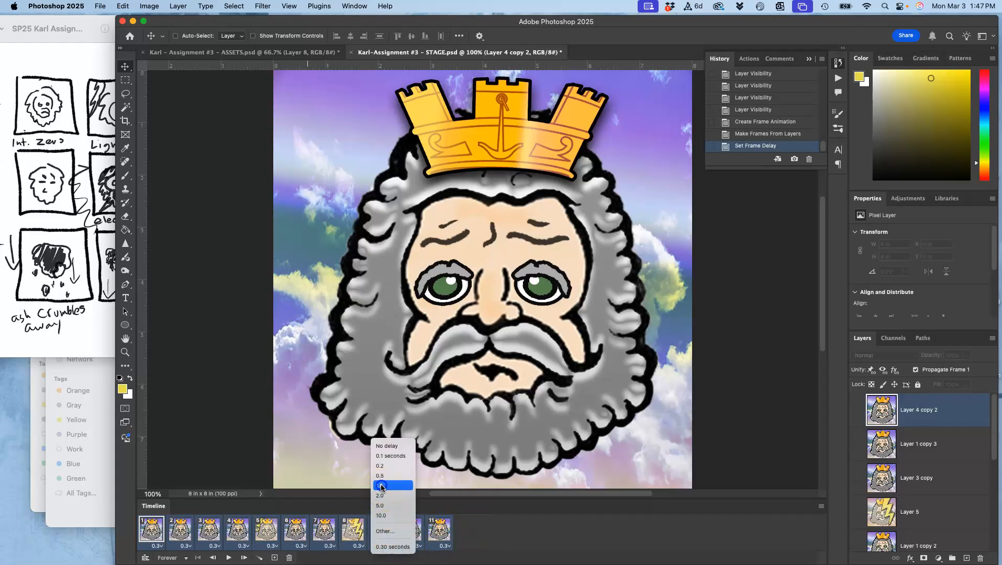
{"action": "key", "text": "super+z"}
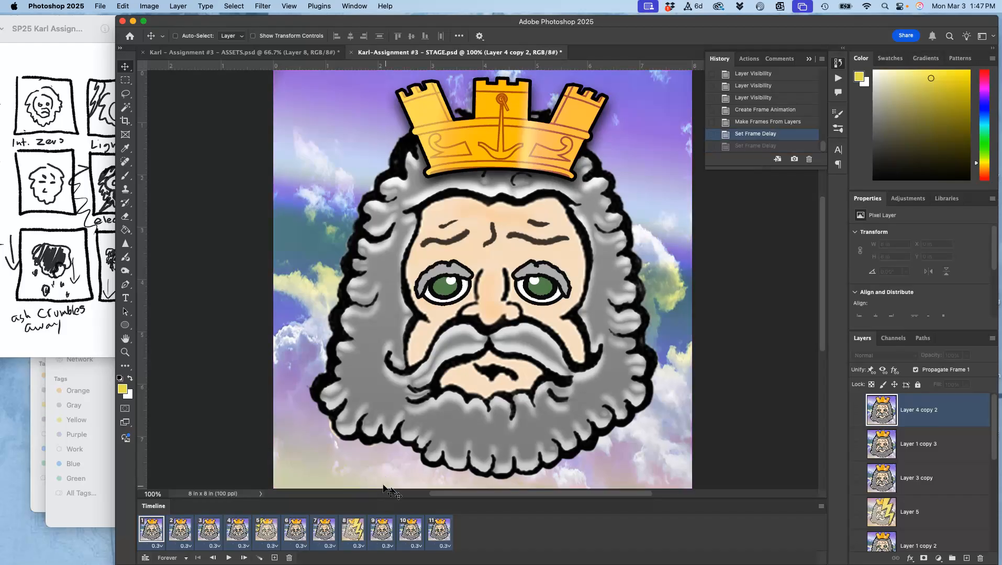
Step: Set only frame 9's delay to 1 second and play the animation back
{"action": "left_click", "coordinate": [438, 536]}
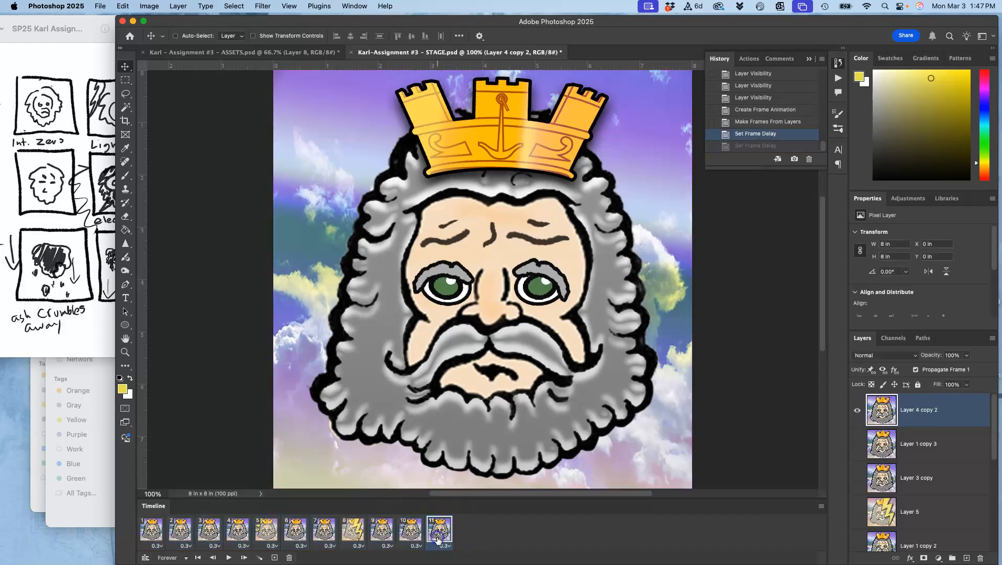
{"action": "left_click", "coordinate": [383, 545]}
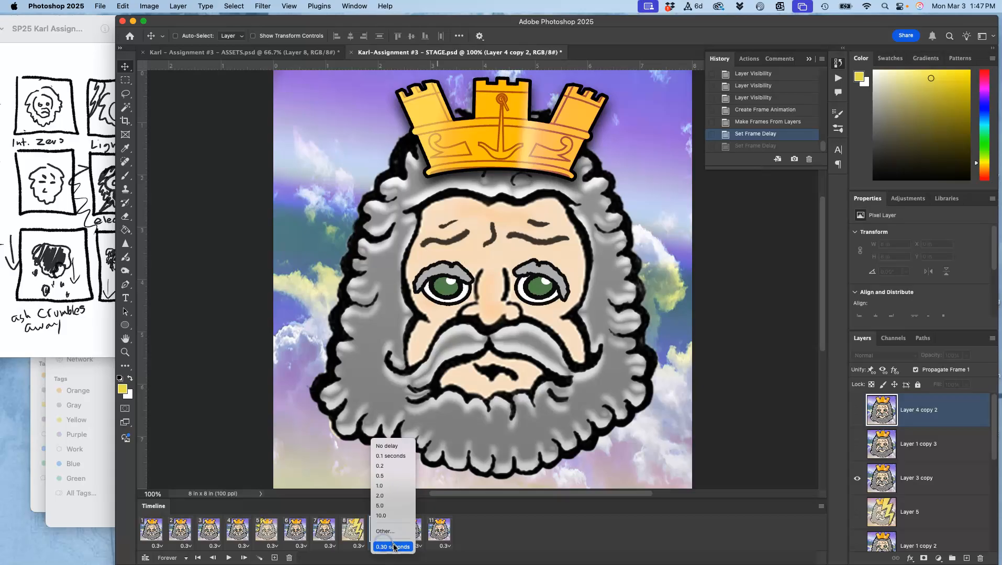
{"action": "left_click", "coordinate": [381, 490]}
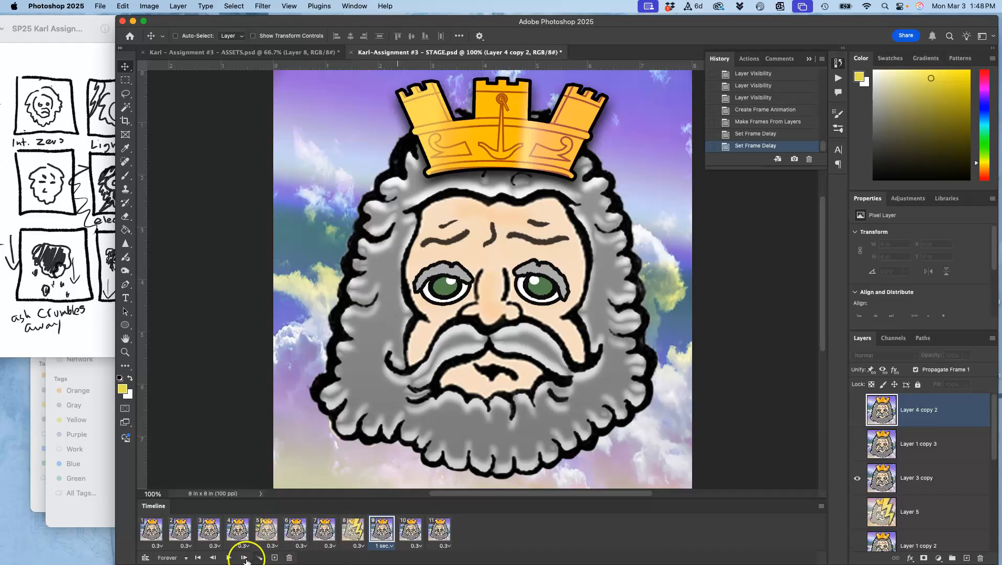
{"action": "left_click", "coordinate": [229, 557]}
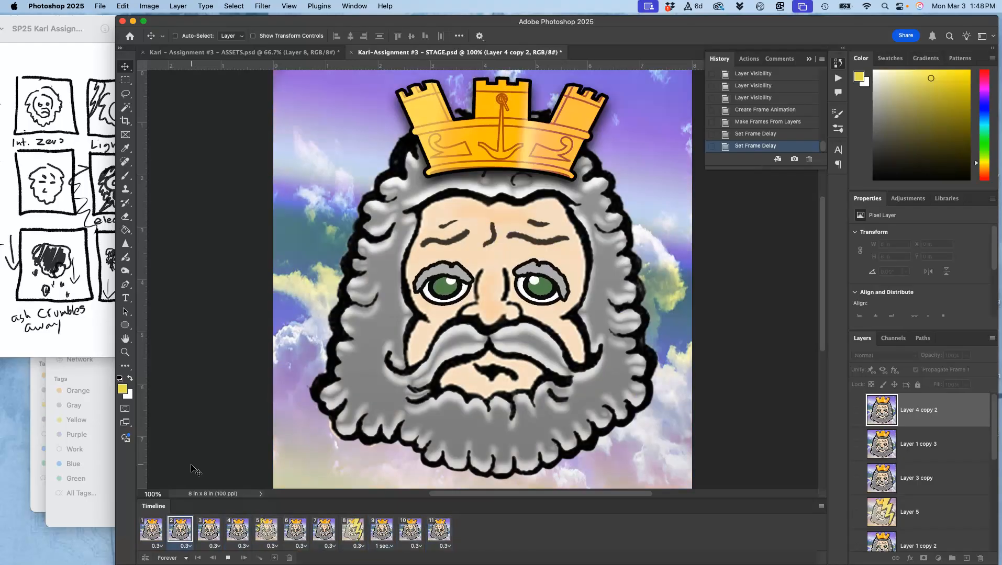
Step: Select all the animation frames from 1 to 11 and set their frame delay to 0.4 seconds
{"action": "left_click", "coordinate": [152, 532]}
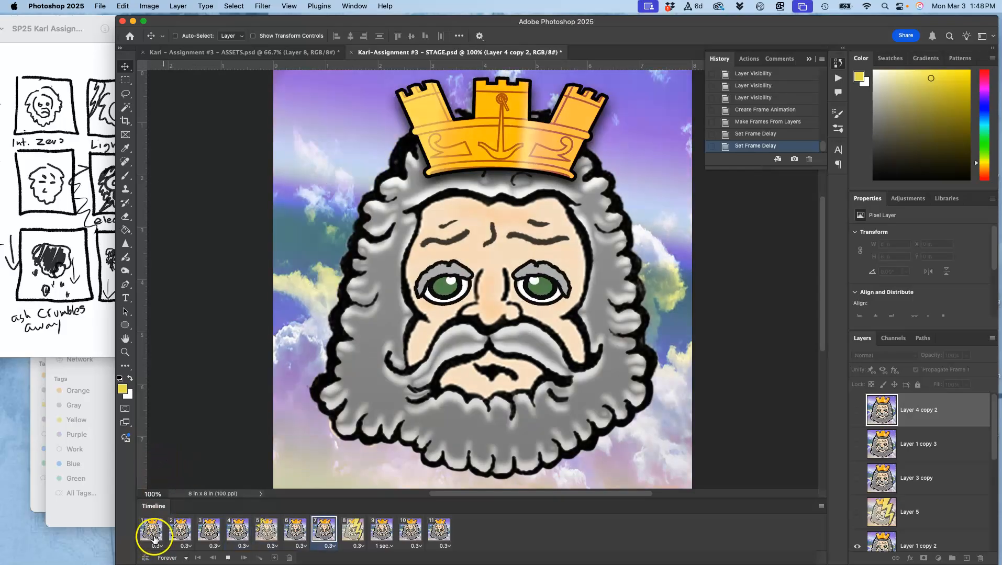
{"action": "left_click", "coordinate": [442, 530], "text": "shift"}
{"action": "left_click", "coordinate": [447, 545]}
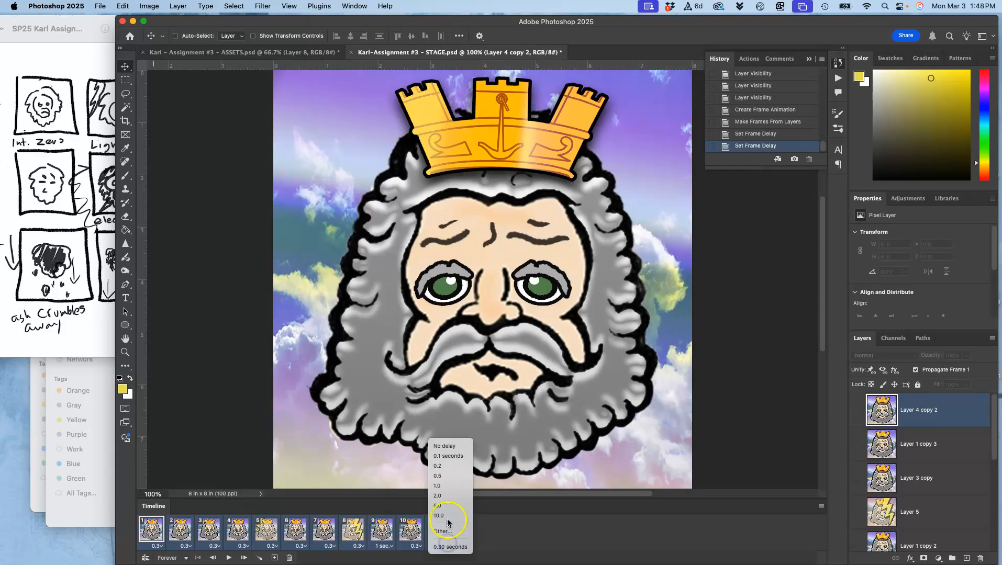
{"action": "left_click", "coordinate": [461, 491]}
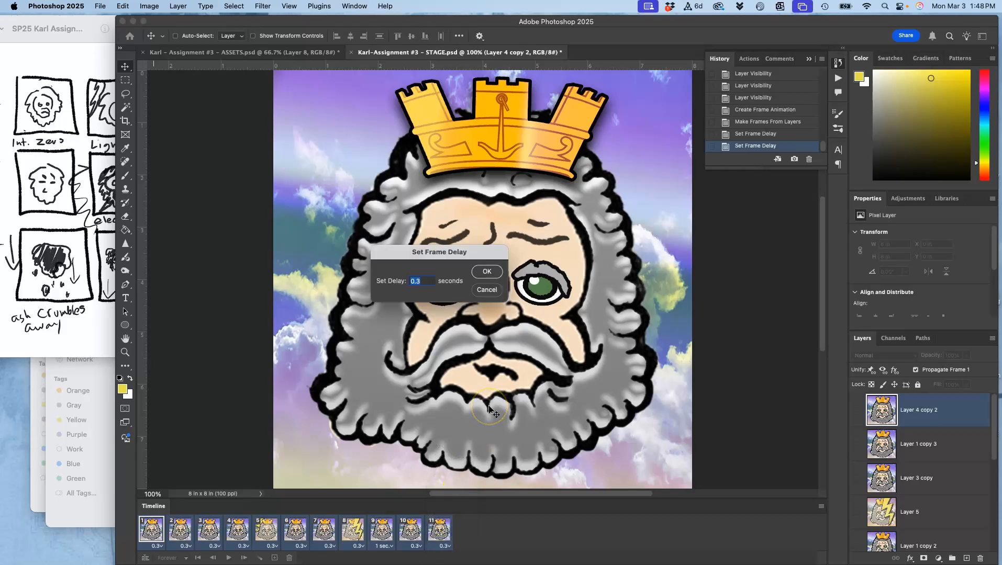
{"action": "left_click", "coordinate": [486, 271]}
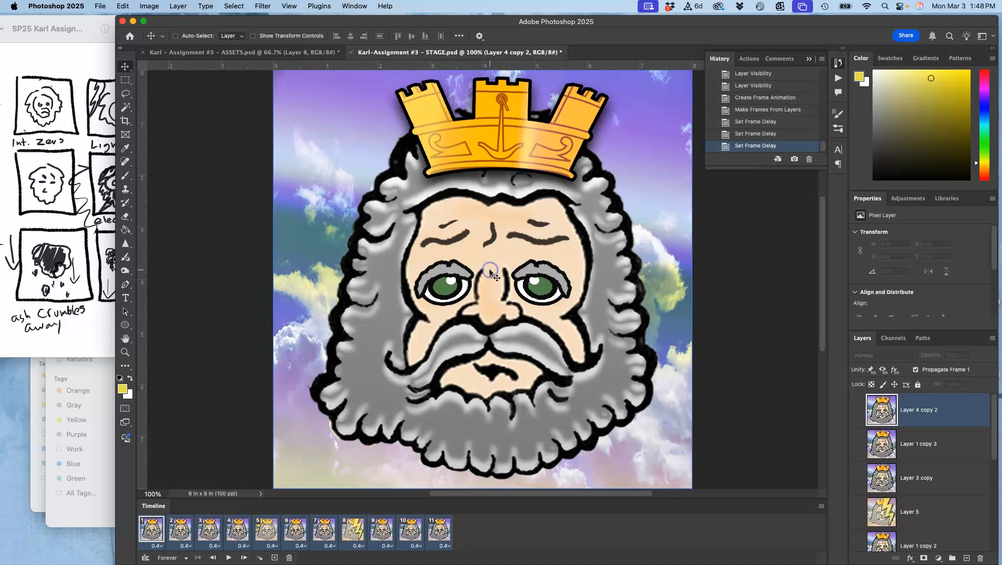
Step: Set the frame delay of the first lightning frame, frame 5, to 0.3 seconds
{"action": "left_click", "coordinate": [190, 530]}
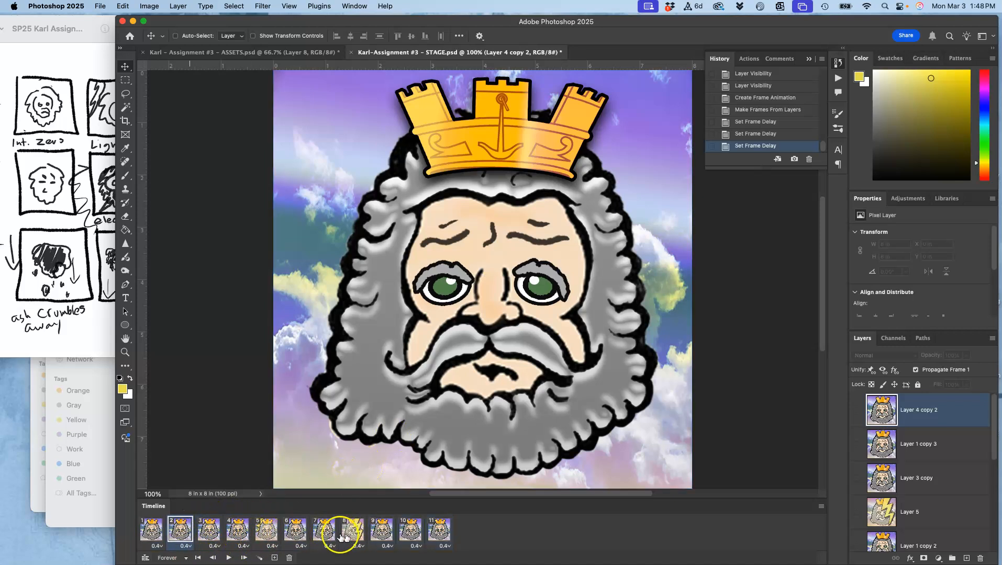
{"action": "left_click", "coordinate": [266, 531]}
{"action": "left_click", "coordinate": [272, 546]}
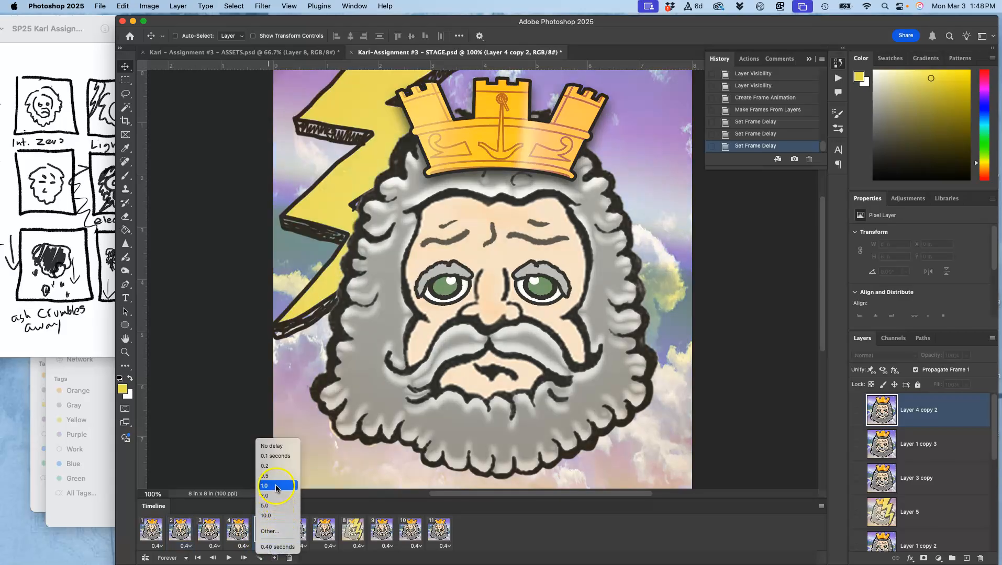
{"action": "left_click", "coordinate": [270, 531]}
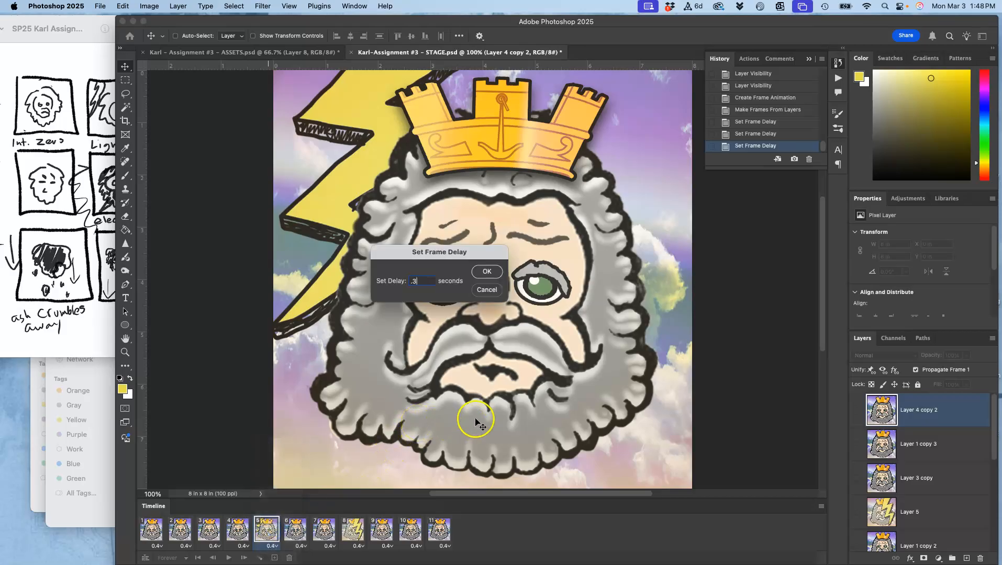
{"action": "left_click", "coordinate": [486, 271]}
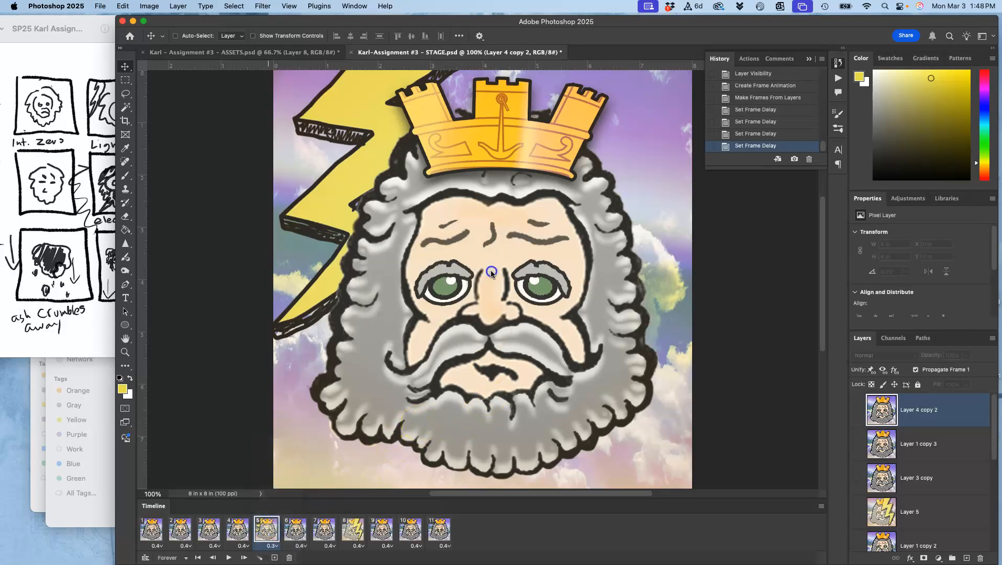
Step: Set the second lightning frame, frame 8, to a 0.3-second delay, and check the timing by playing the animation and stopping it
{"action": "left_click", "coordinate": [357, 545]}
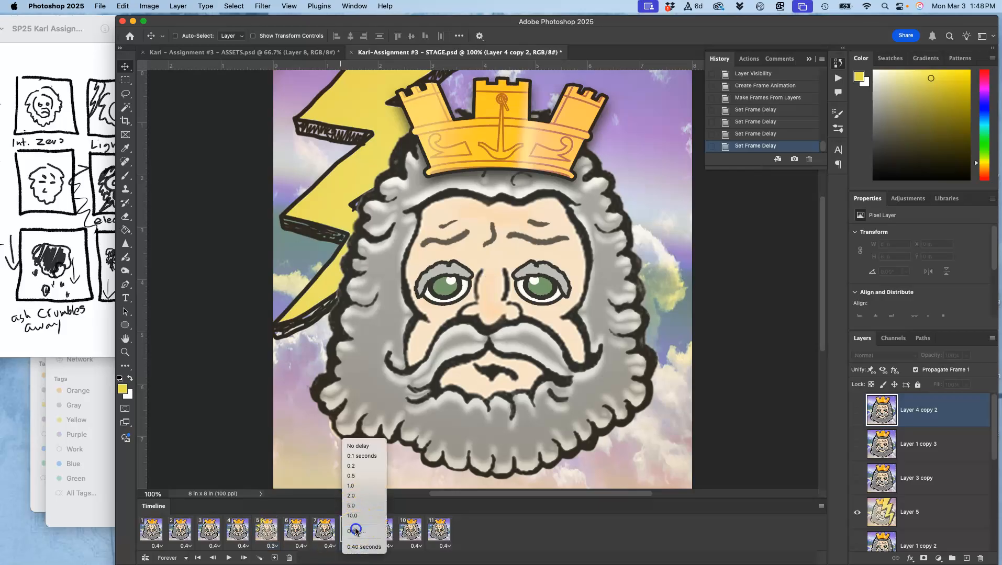
{"action": "left_click", "coordinate": [355, 531]}
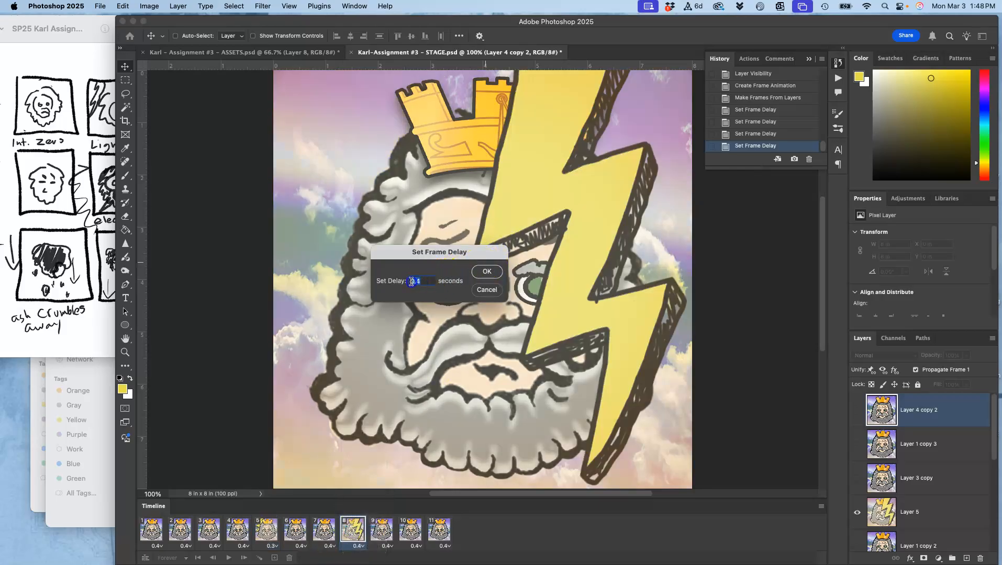
{"action": "type", "text": ".3"}
{"action": "left_click", "coordinate": [486, 271]}
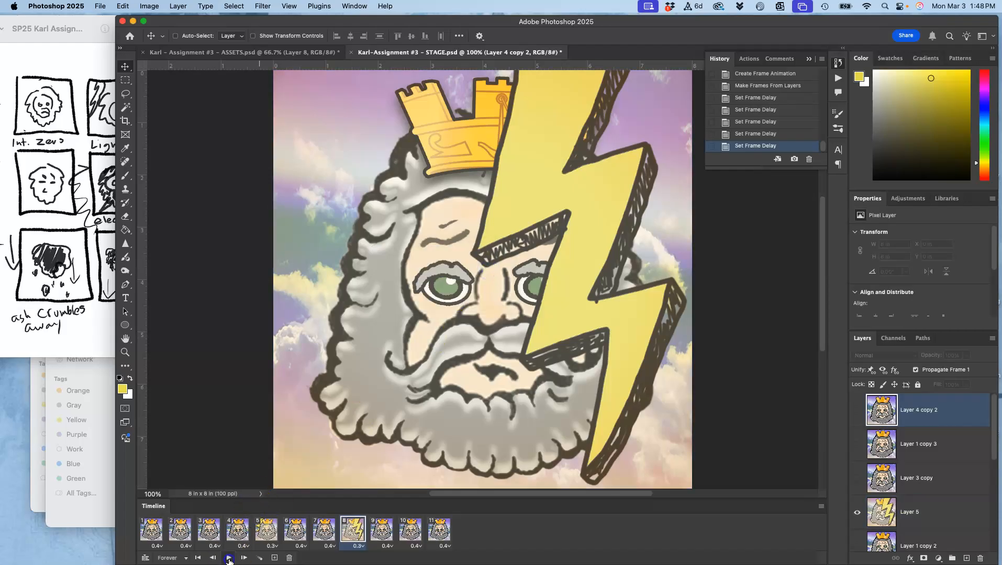
{"action": "left_click", "coordinate": [228, 559]}
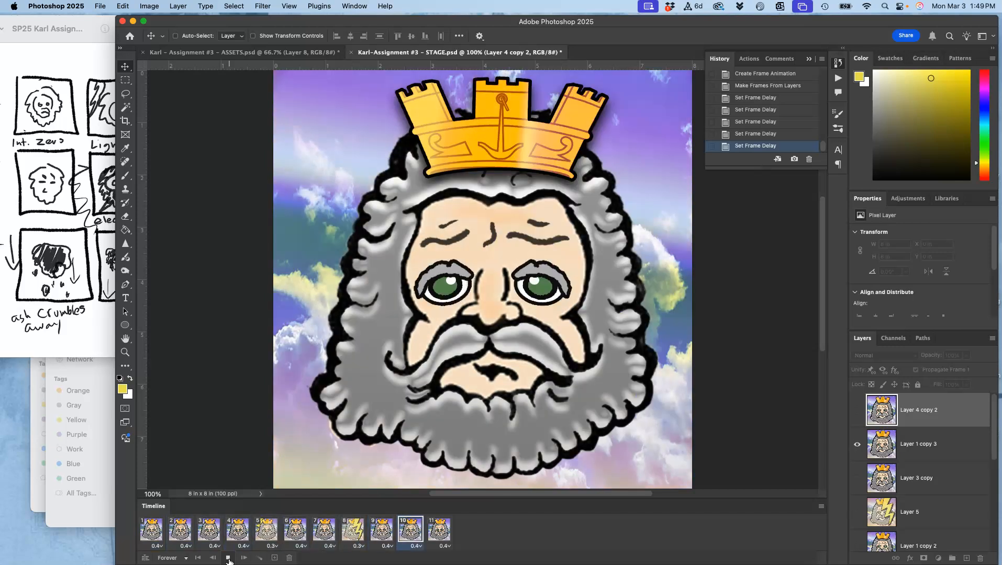
{"action": "left_click", "coordinate": [228, 558]}
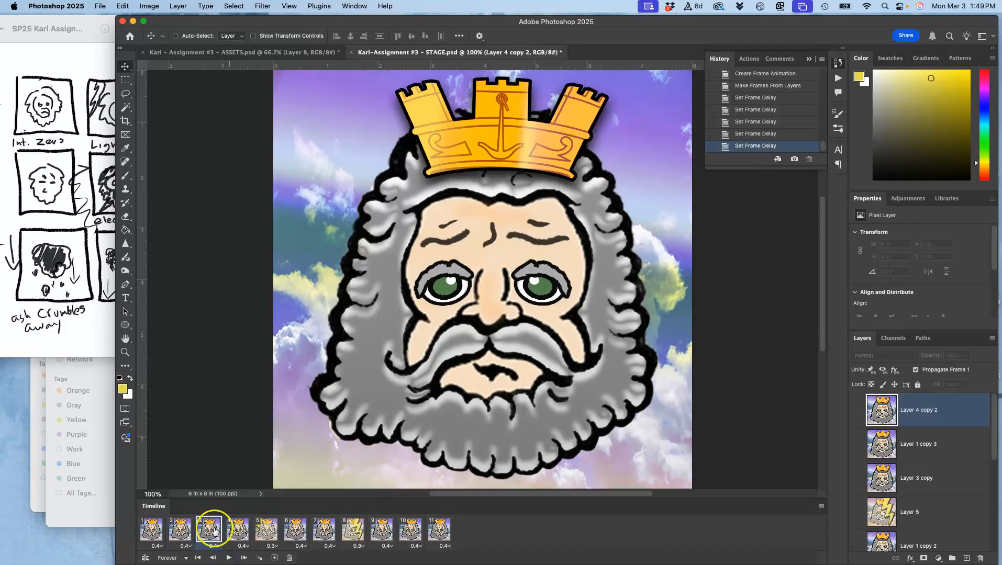
Step: Set the delays of frames 3 and 10 to 1 second each, and play the animation back before stopping it
{"action": "left_click", "coordinate": [212, 546]}
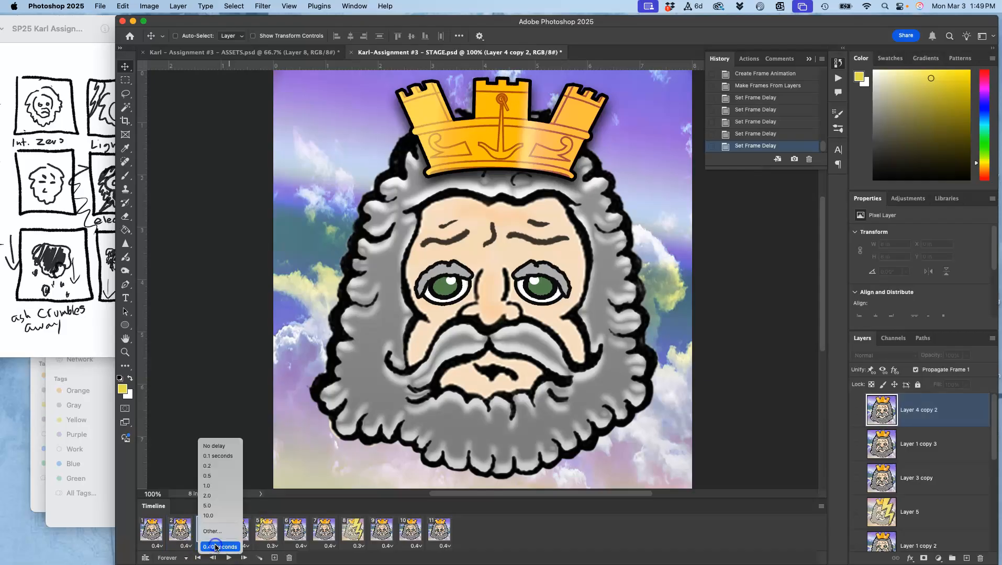
{"action": "left_click", "coordinate": [210, 486]}
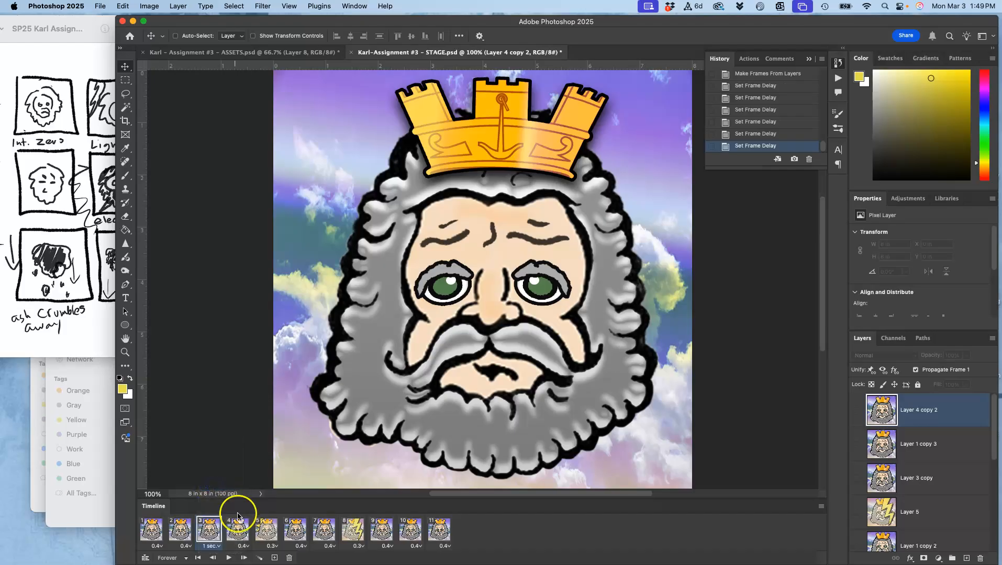
{"action": "left_click", "coordinate": [386, 534]}
{"action": "left_click", "coordinate": [404, 532]}
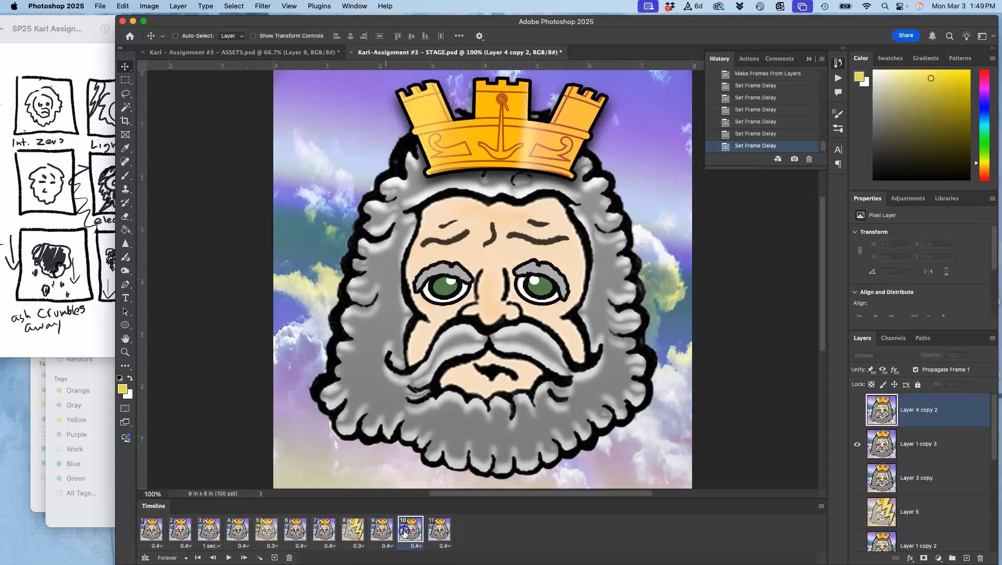
{"action": "left_click", "coordinate": [419, 546]}
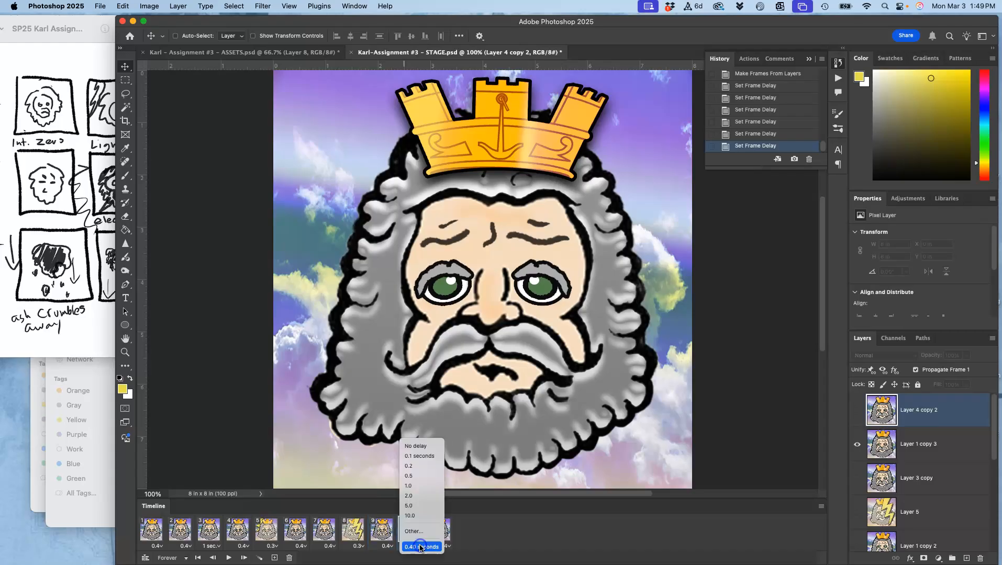
{"action": "left_click", "coordinate": [415, 485]}
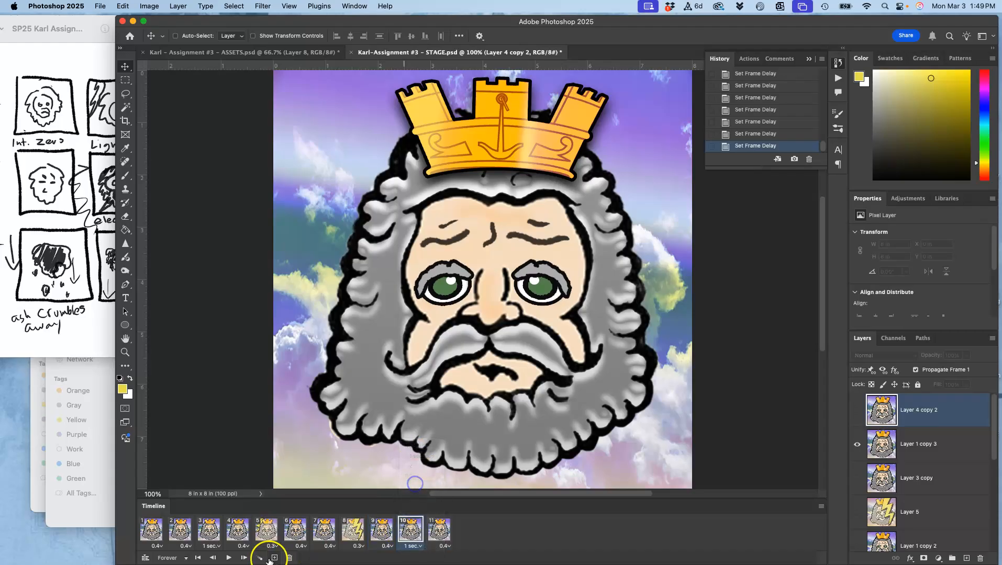
{"action": "left_click", "coordinate": [229, 558]}
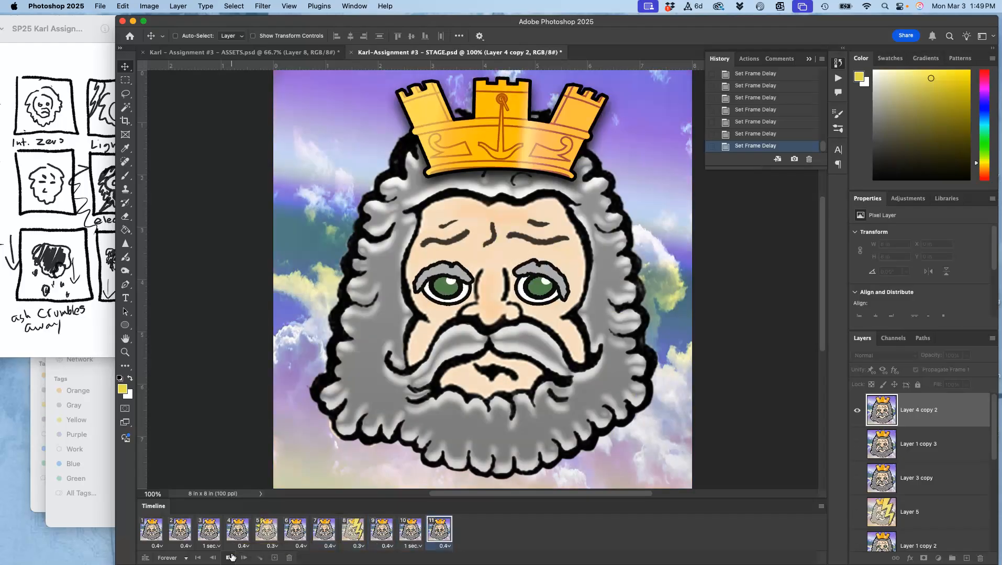
{"action": "left_click", "coordinate": [231, 557]}
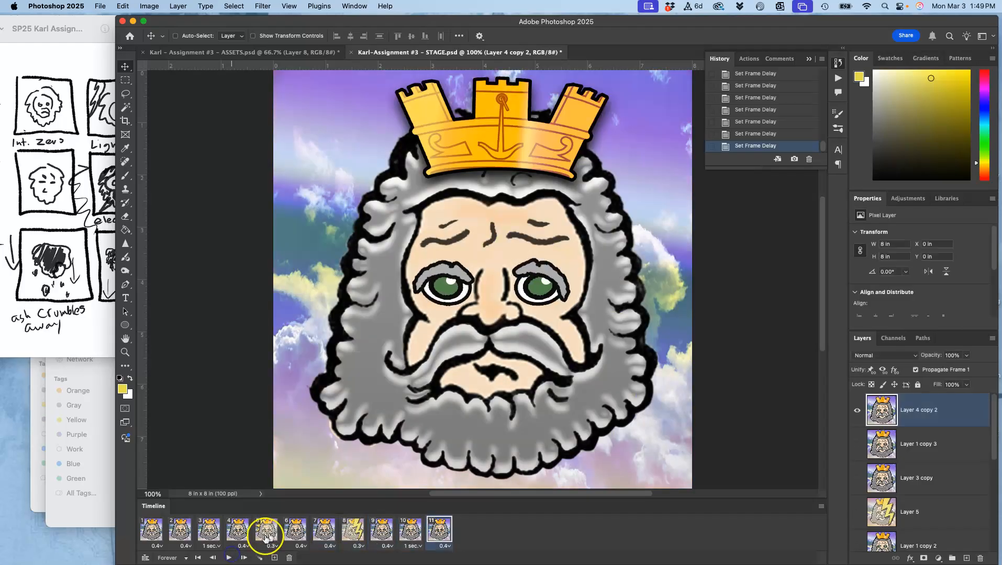
Step: Set frame 7's delay to 1 second and play the animation back to check the pacing
{"action": "left_click", "coordinate": [325, 547]}
{"action": "left_click", "coordinate": [317, 484]}
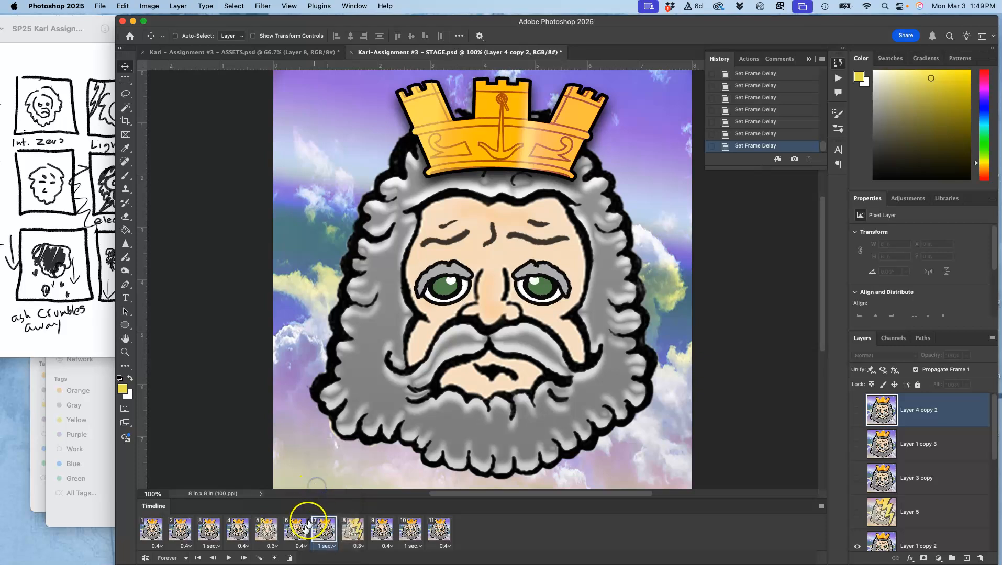
{"action": "left_click", "coordinate": [229, 558]}
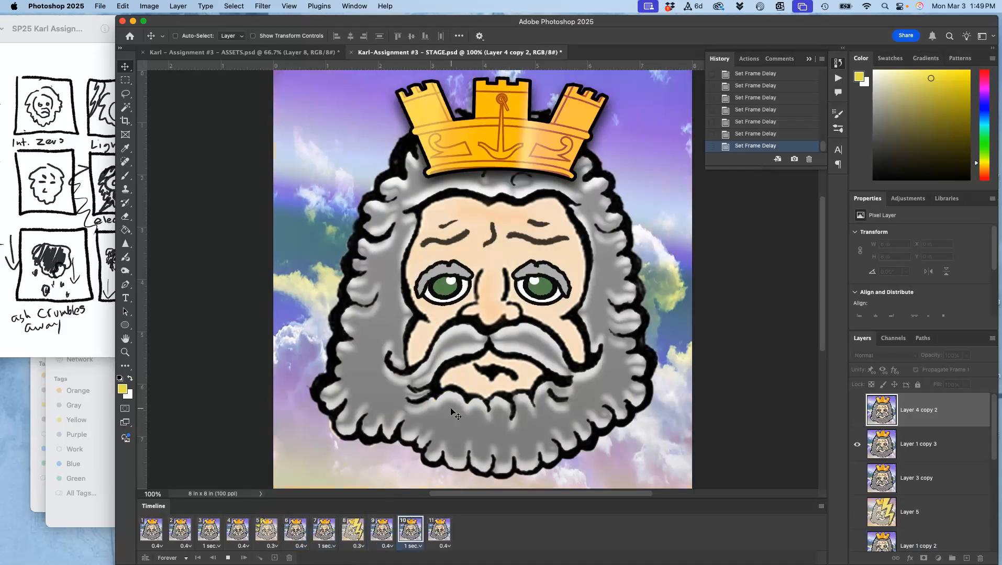
{"action": "mouse_move", "coordinate": [472, 383]}
{"action": "left_mouse_down"}
{"action": "mouse_move", "coordinate": [468, 309]}
{"action": "mouse_move", "coordinate": [479, 325]}
{"action": "left_mouse_up"}
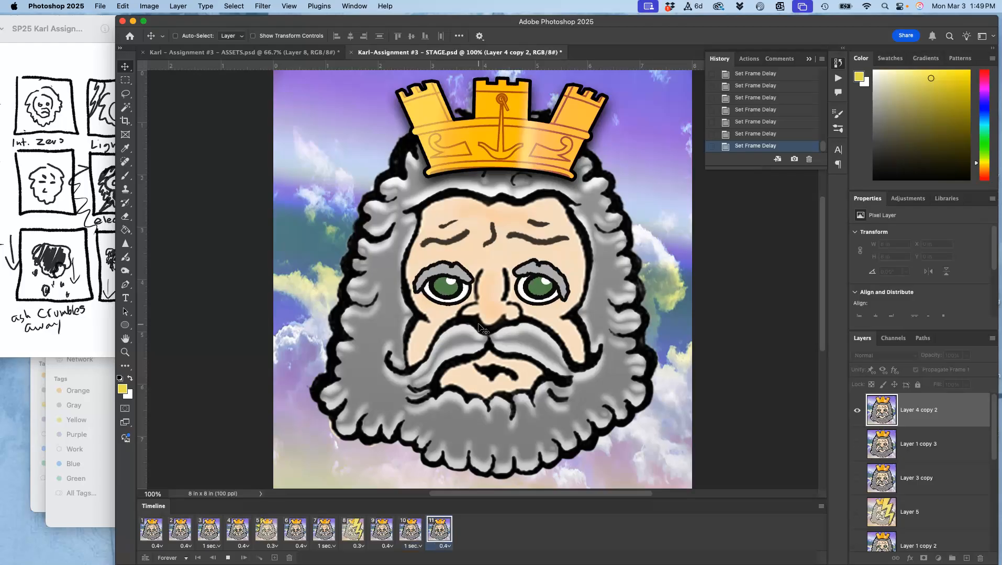
{"action": "left_click", "coordinate": [427, 417]}
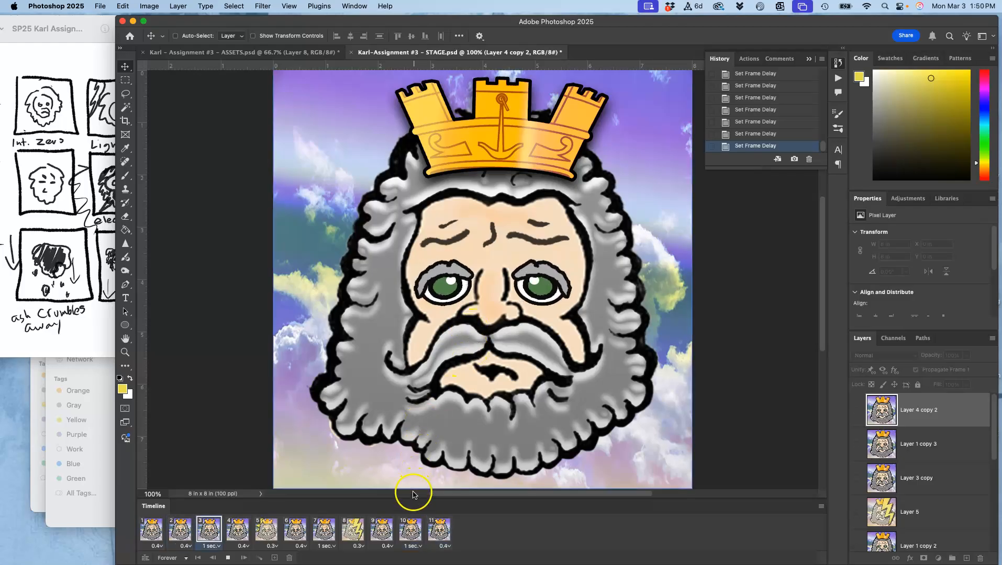
Step: Set the delay of frame 9, right after the second lightning strike, to 0.8 seconds
{"action": "left_click", "coordinate": [382, 530]}
{"action": "left_click", "coordinate": [385, 544]}
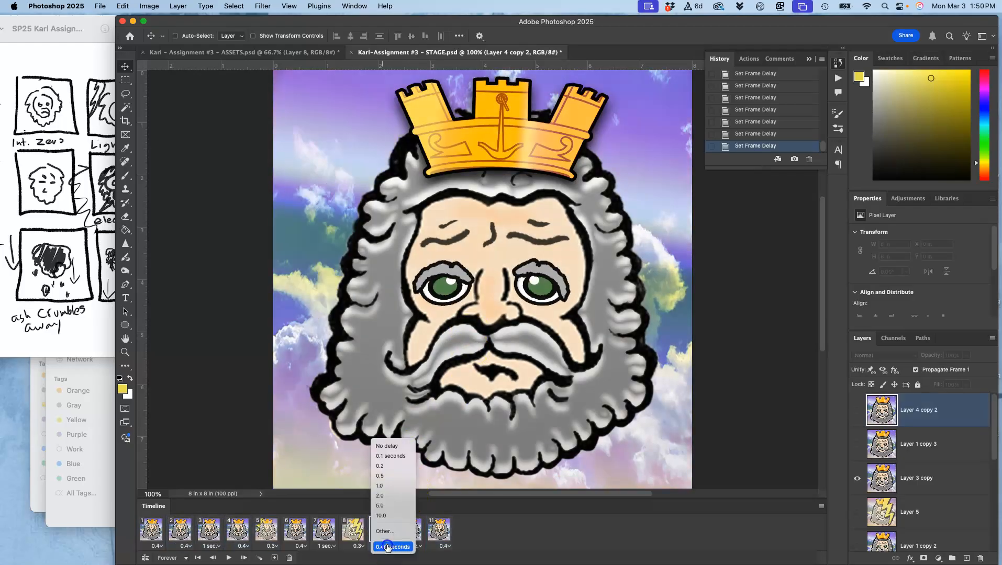
{"action": "left_click", "coordinate": [387, 532]}
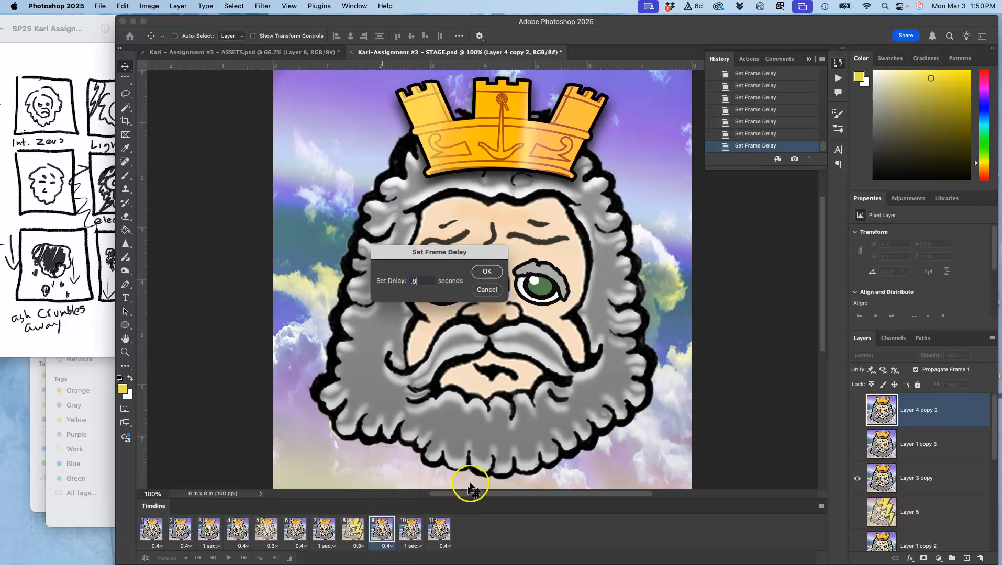
{"action": "left_click", "coordinate": [487, 271]}
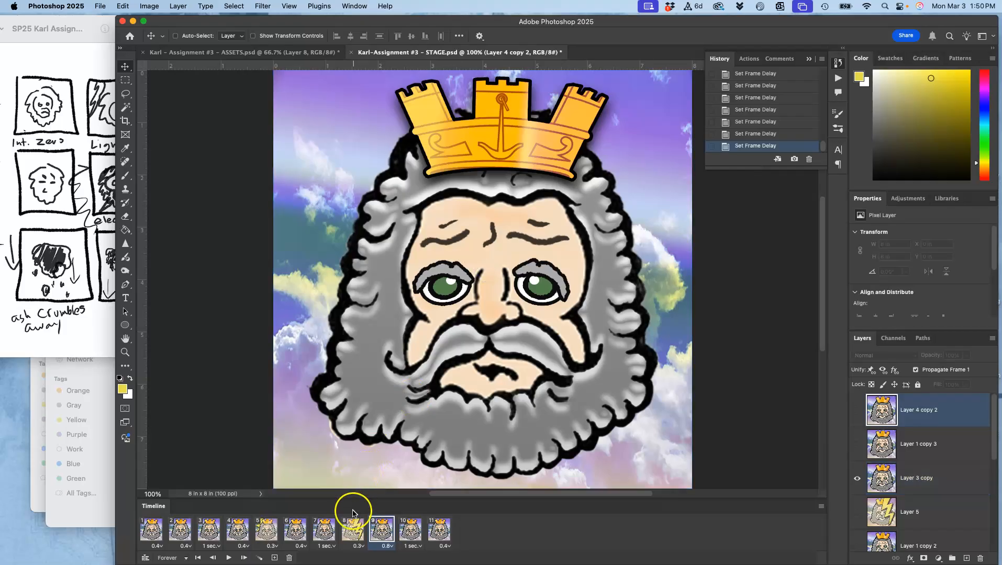
Step: Set the delays of frames 6 and 4 to 0.6 seconds each
{"action": "left_click", "coordinate": [304, 547]}
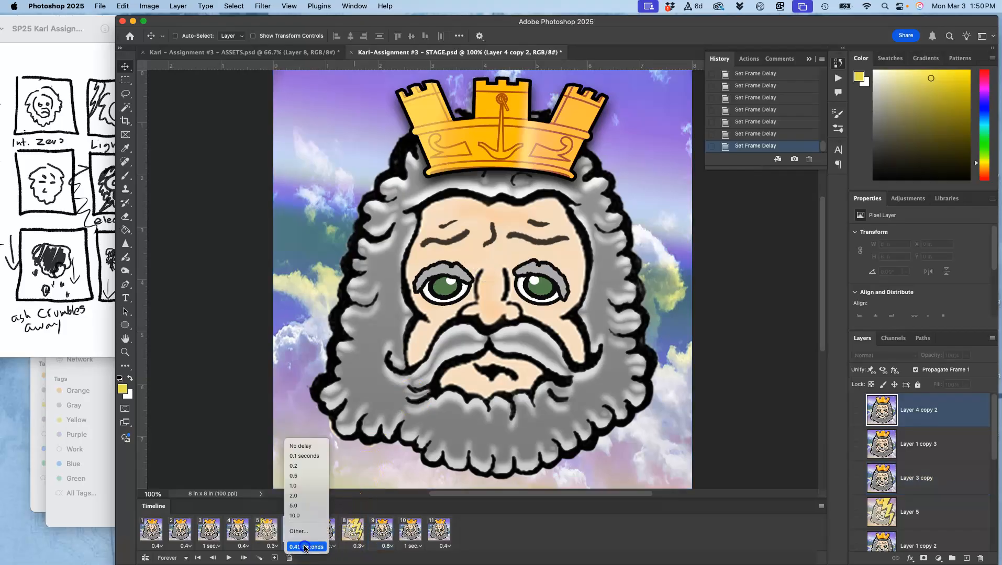
{"action": "left_click", "coordinate": [303, 533]}
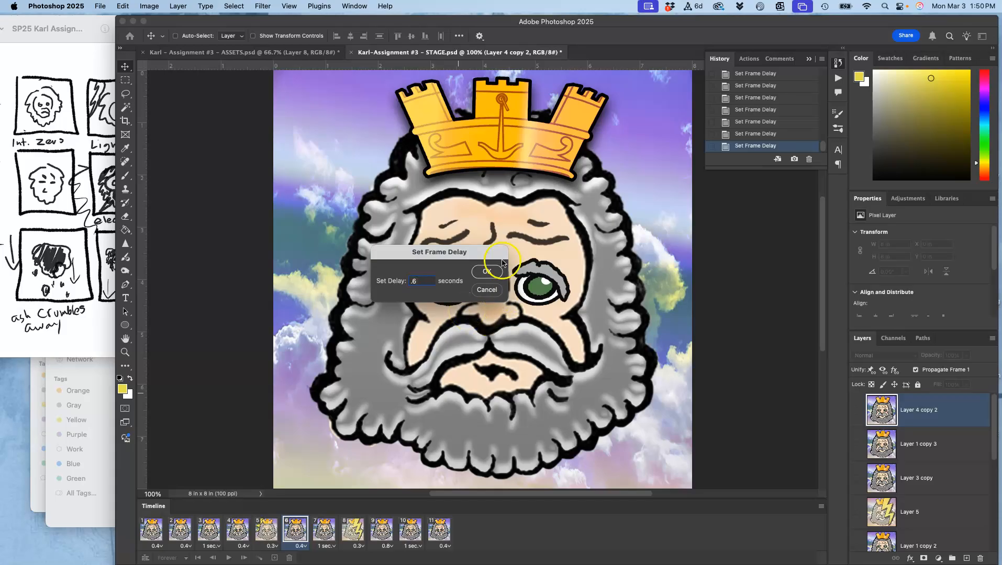
{"action": "left_click", "coordinate": [487, 271]}
{"action": "left_click", "coordinate": [245, 547]}
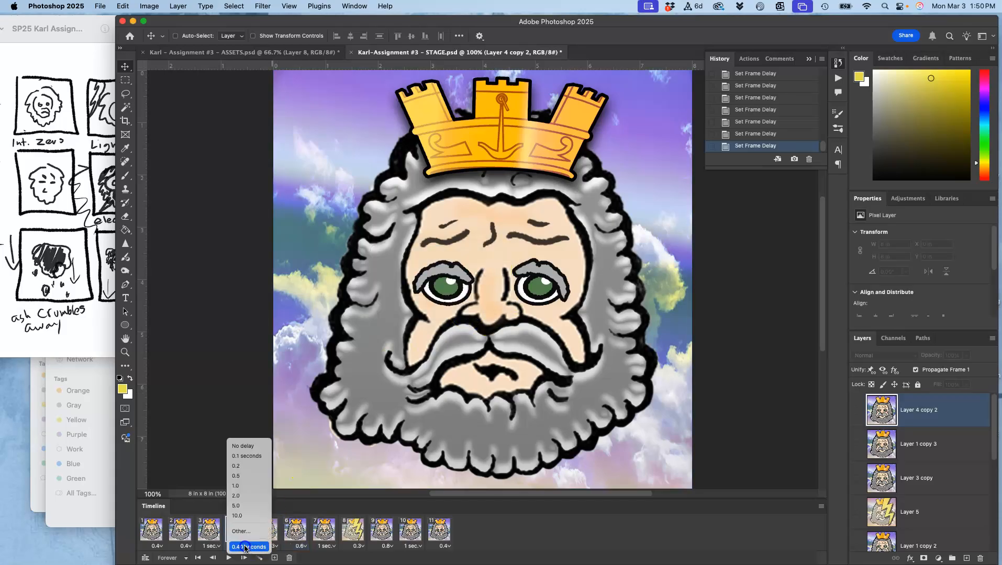
{"action": "left_click", "coordinate": [246, 533]}
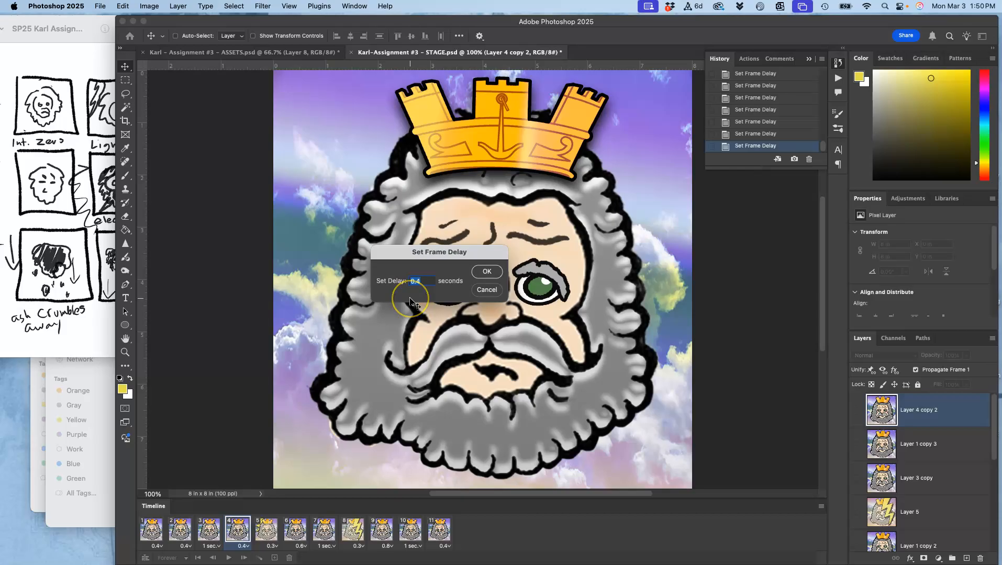
{"action": "left_click", "coordinate": [488, 270]}
Step: Set frame 2's delay to 0.9 seconds and play the animation back to check the pacing before stopping it
{"action": "left_click", "coordinate": [187, 546]}
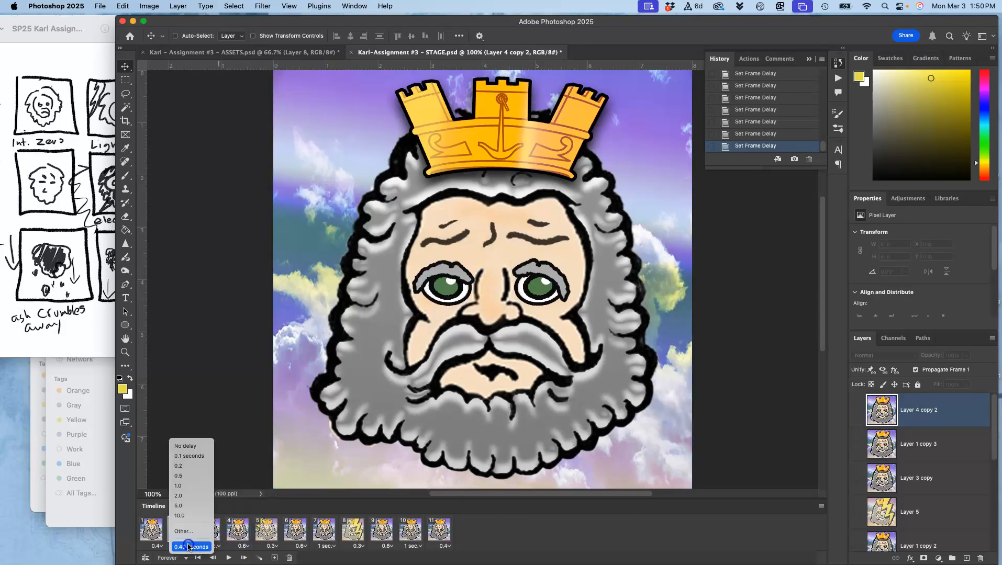
{"action": "left_click", "coordinate": [186, 530]}
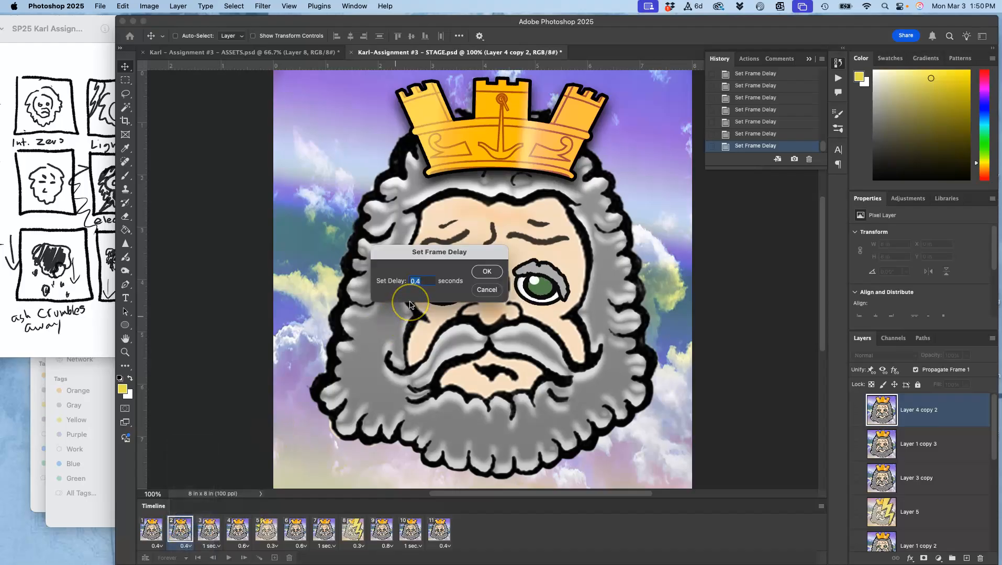
{"action": "type", "text": ".9"}
{"action": "left_click", "coordinate": [486, 271]}
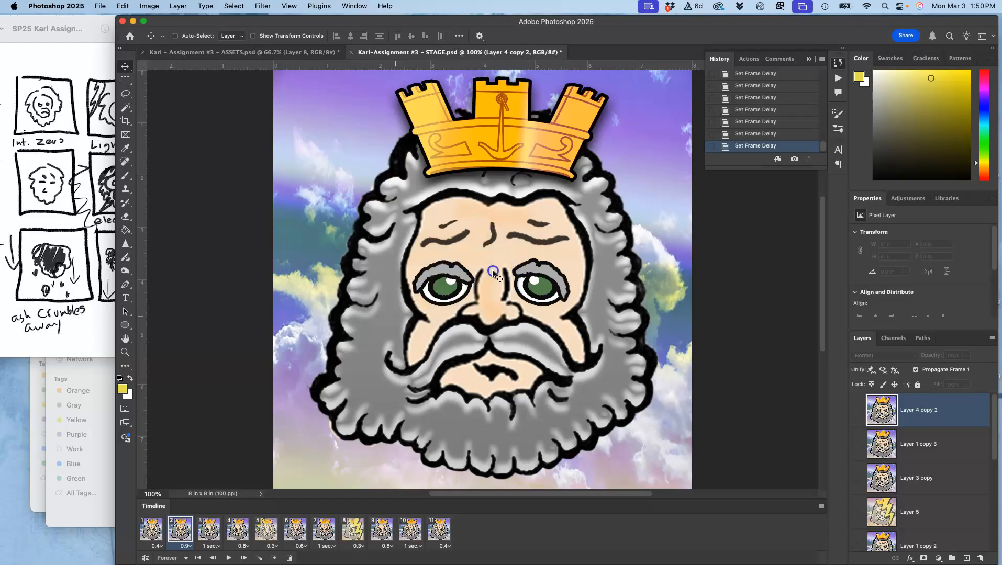
{"action": "left_click", "coordinate": [228, 558]}
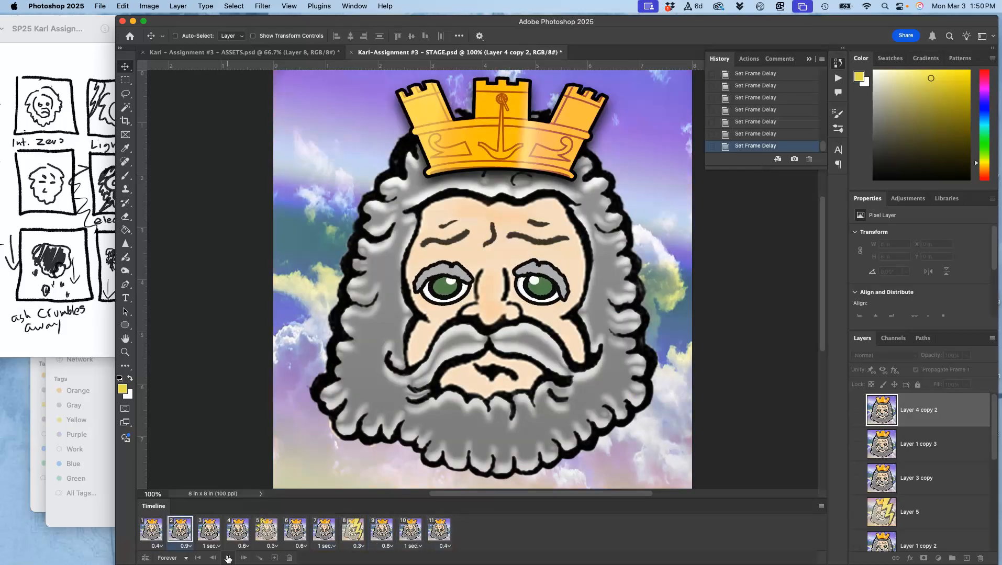
{"action": "left_click", "coordinate": [227, 558]}
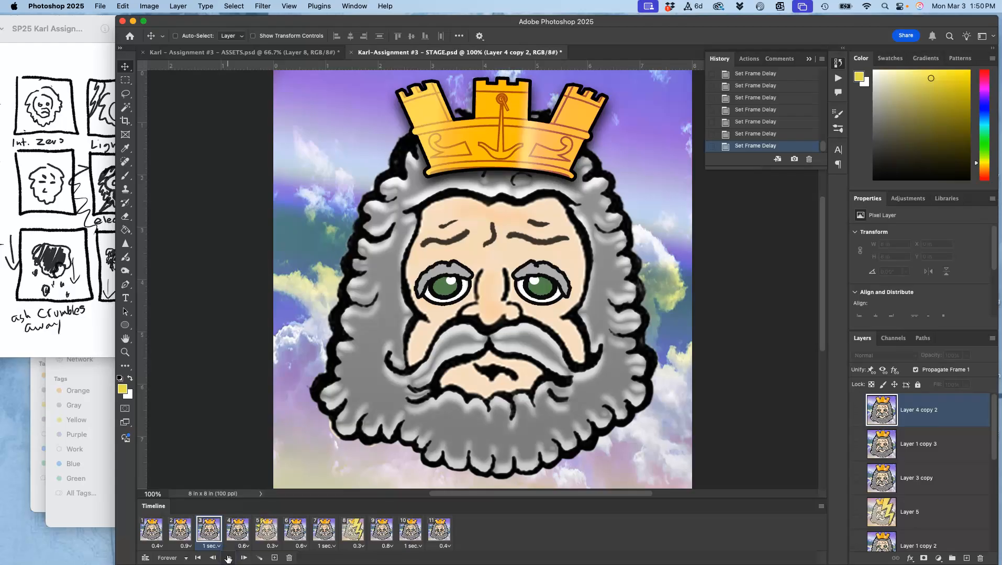
Step: Look at the lightning composition in the ASSETS document and return to the STAGE document
{"action": "left_click", "coordinate": [254, 52]}
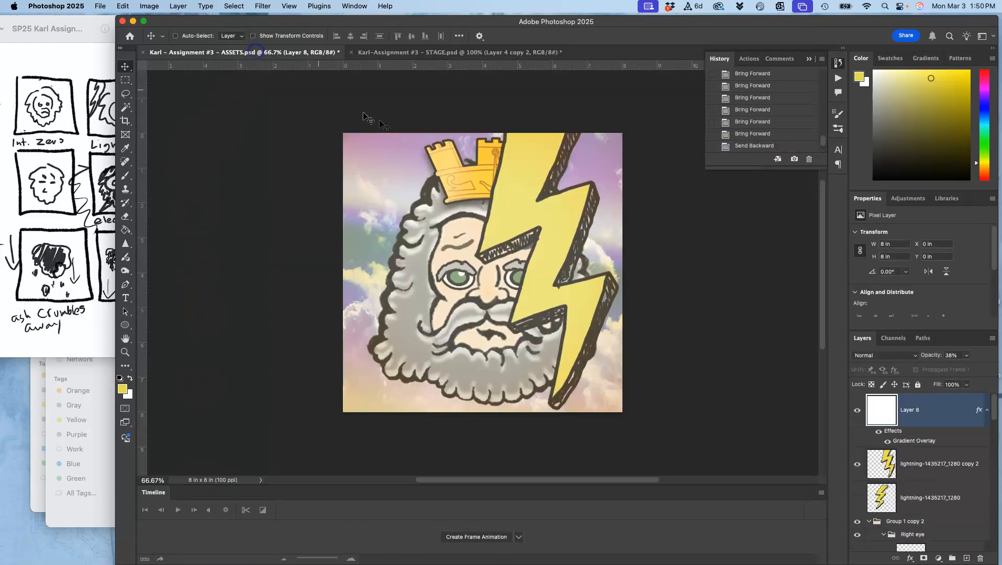
{"action": "left_click", "coordinate": [440, 53]}
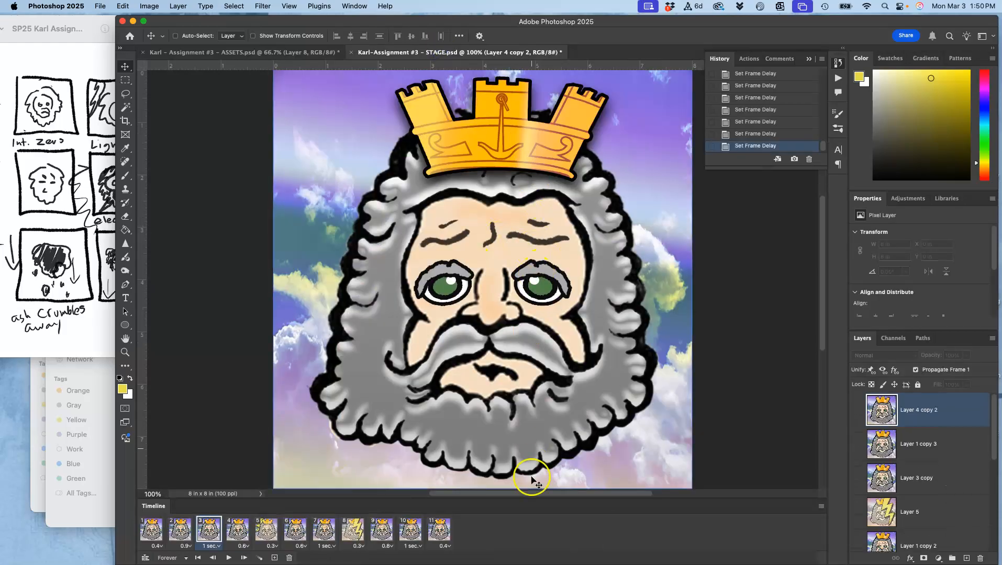